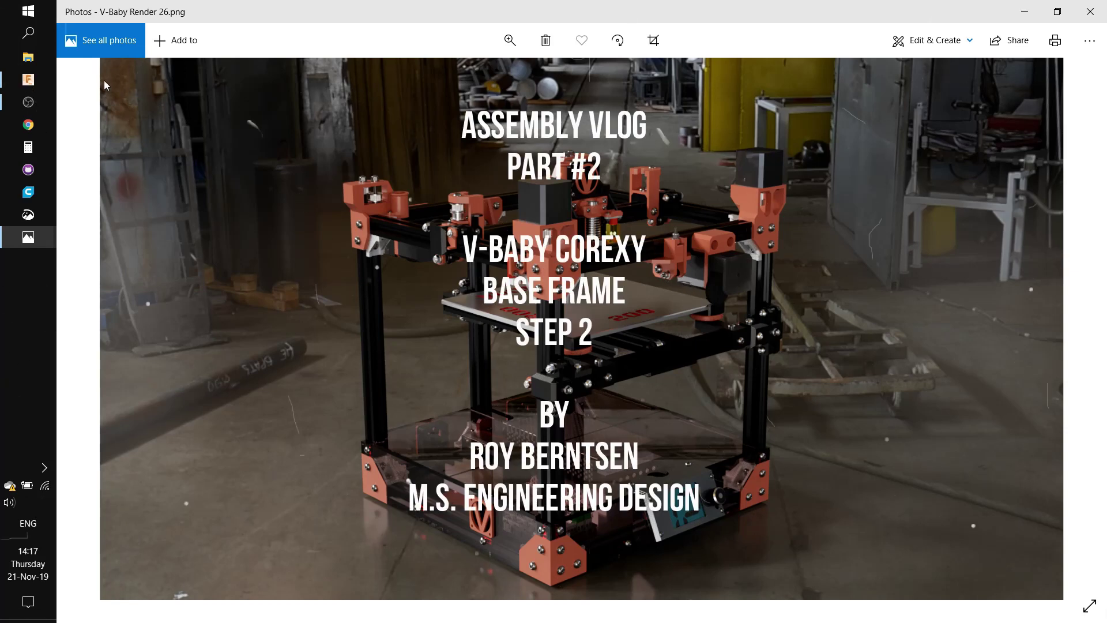
- Switch to Fusion 360 and examine the upper base frame assembly with its motor and idler mounts from several angles
left_click(28, 80)
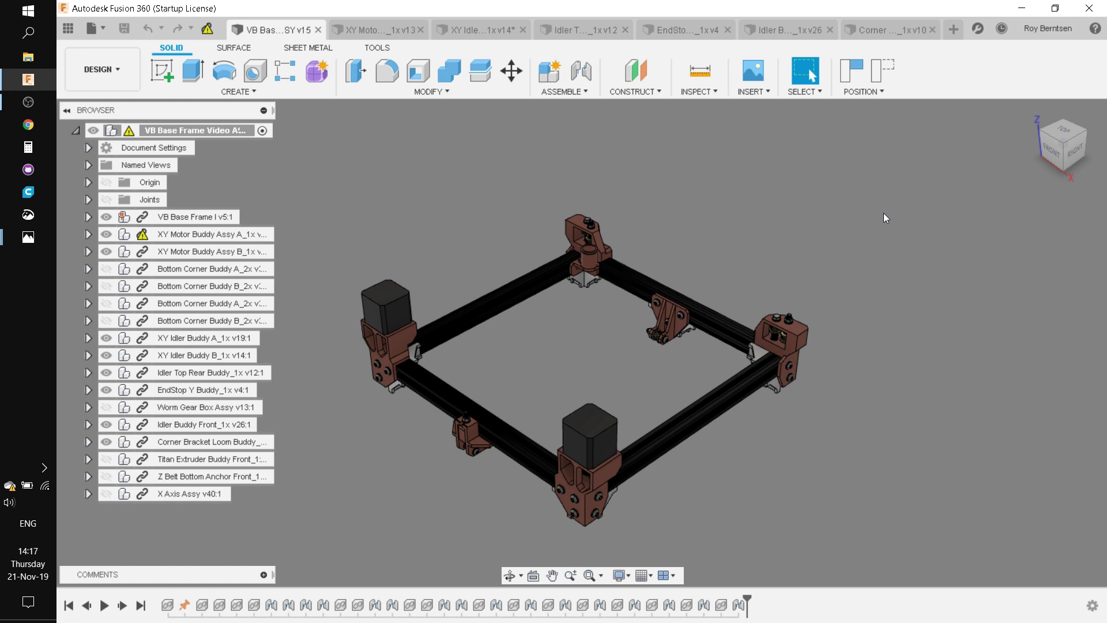
middle_click_drag(883, 278, 911, 231, "shift")
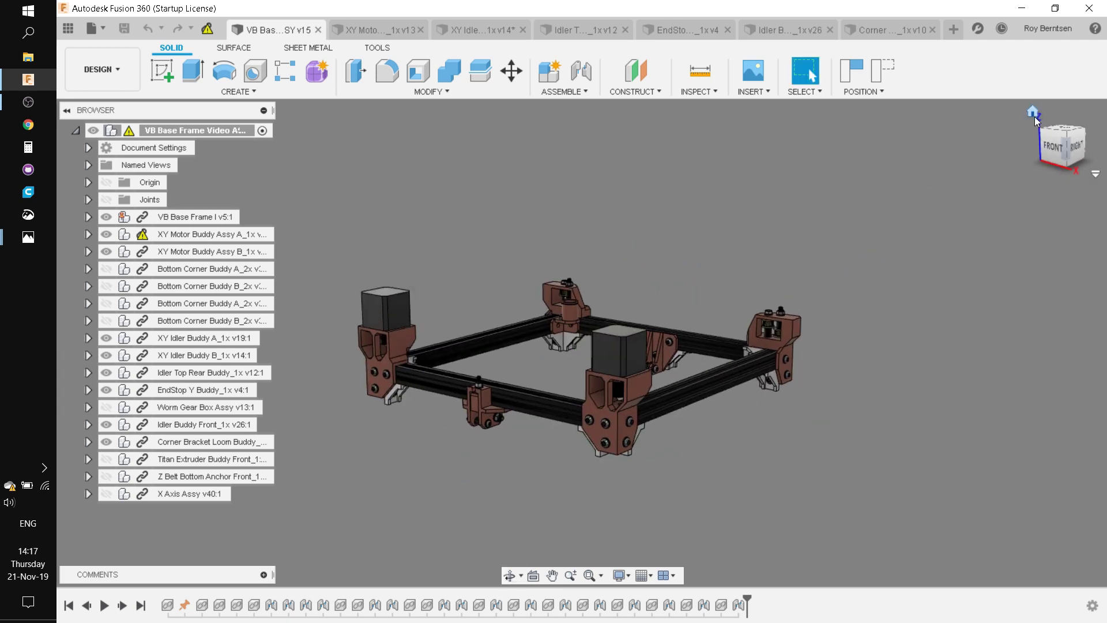
left_click(1034, 116)
middle_click_drag(787, 272, 746, 250, "shift")
mouse_move(731, 306)
middle_mouse_down("shift")
mouse_move(728, 340)
mouse_move(735, 283)
mouse_move(734, 309)
middle_mouse_up("shift")
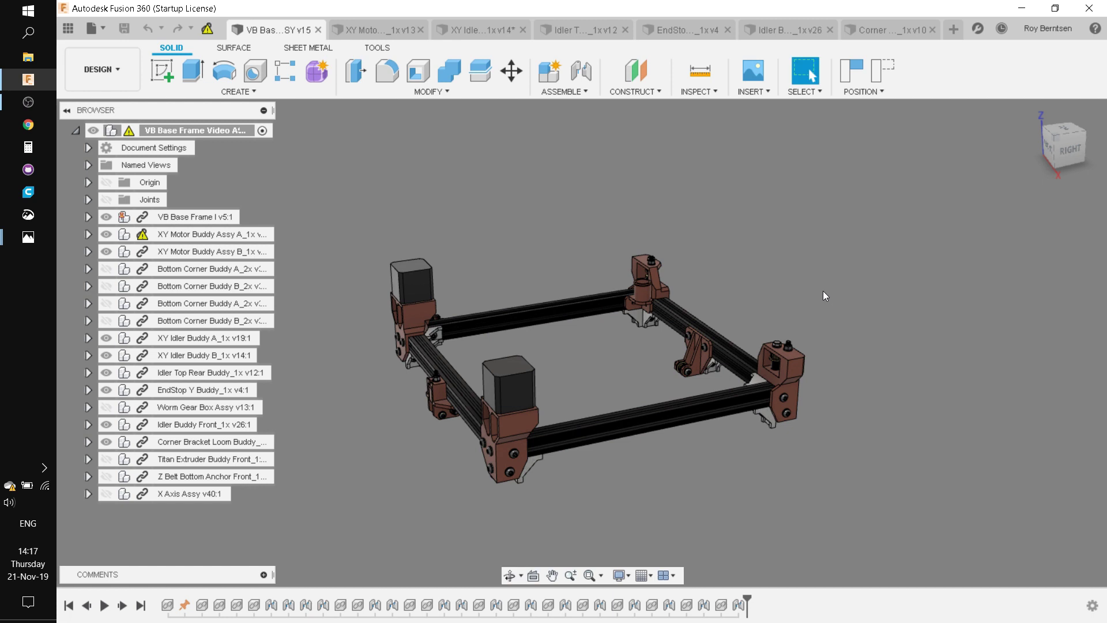
middle_click_drag(823, 291, 865, 219, "shift")
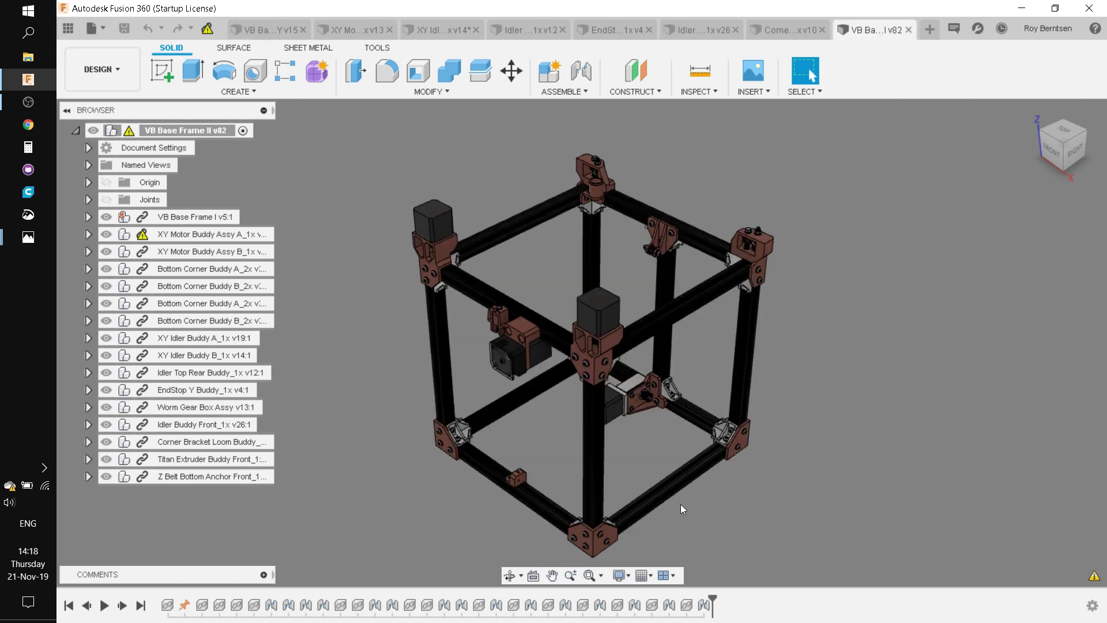
- Compare the complete VB Base Frame II with the upper frame assembly and examine the nearest XY motor mount
scroll(681, 505, "up", 1)
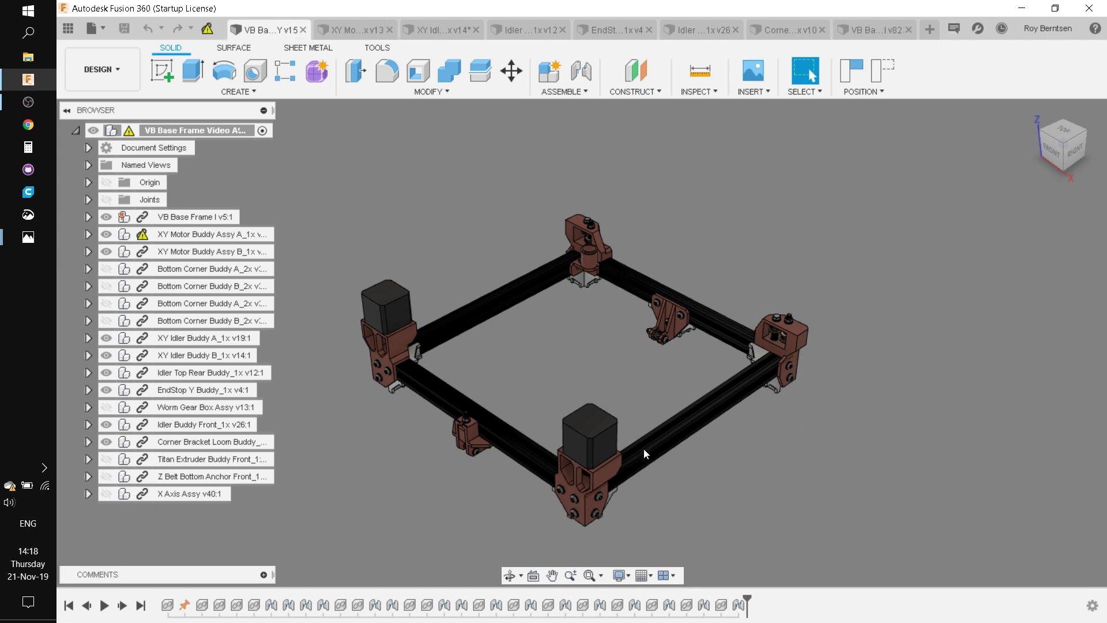
scroll(528, 486, "up", 3)
scroll(574, 483, "up", 3)
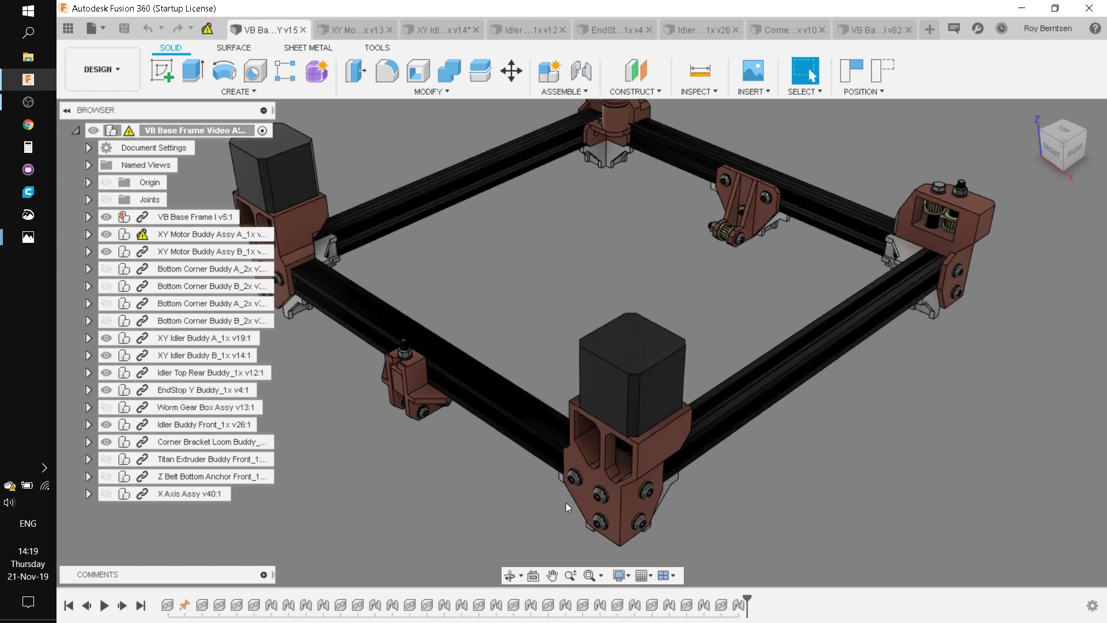
- Open the XY Motor Buddy Assy A animation and examine the motor, pulley, bracket and fasteners in assembled and exploded form
left_click(365, 25)
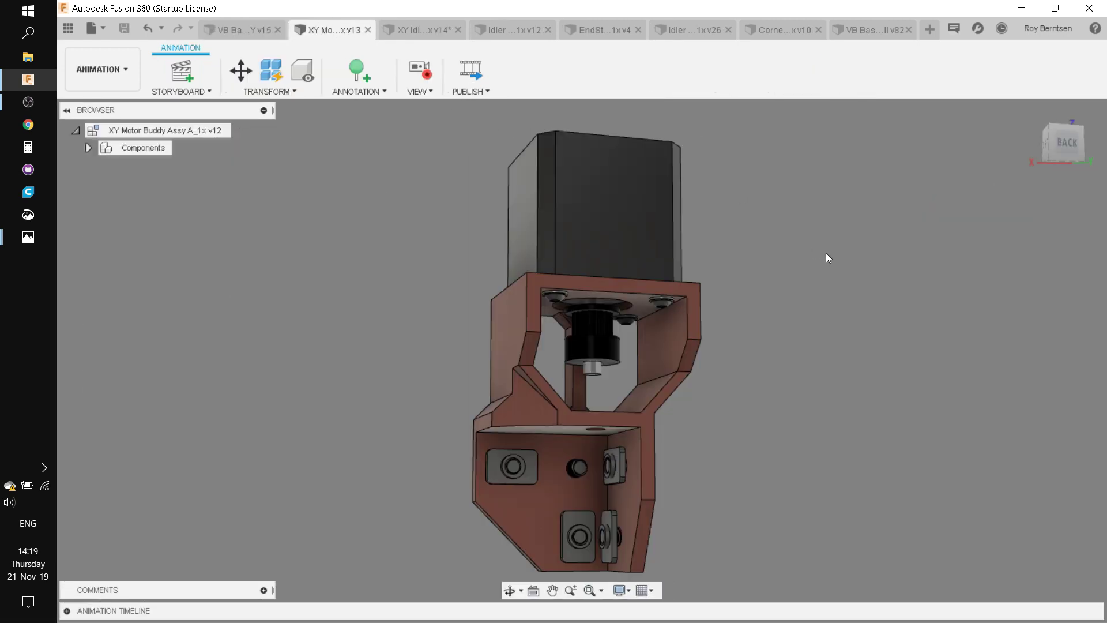
middle_click_drag(840, 299, 866, 334, "shift")
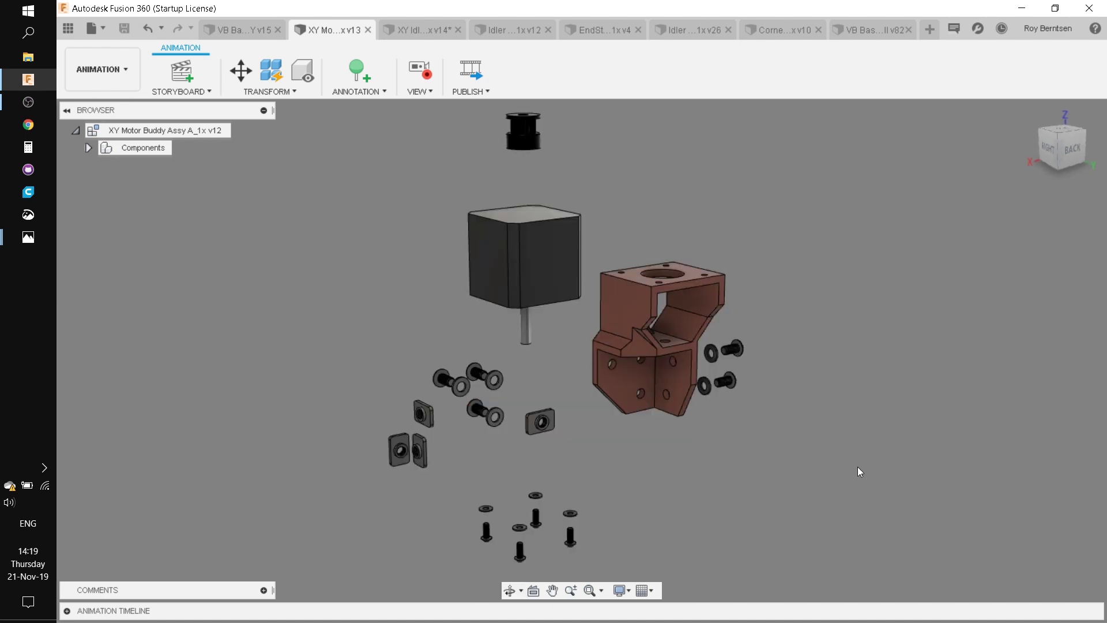
middle_click_drag(858, 465, 796, 461, "shift")
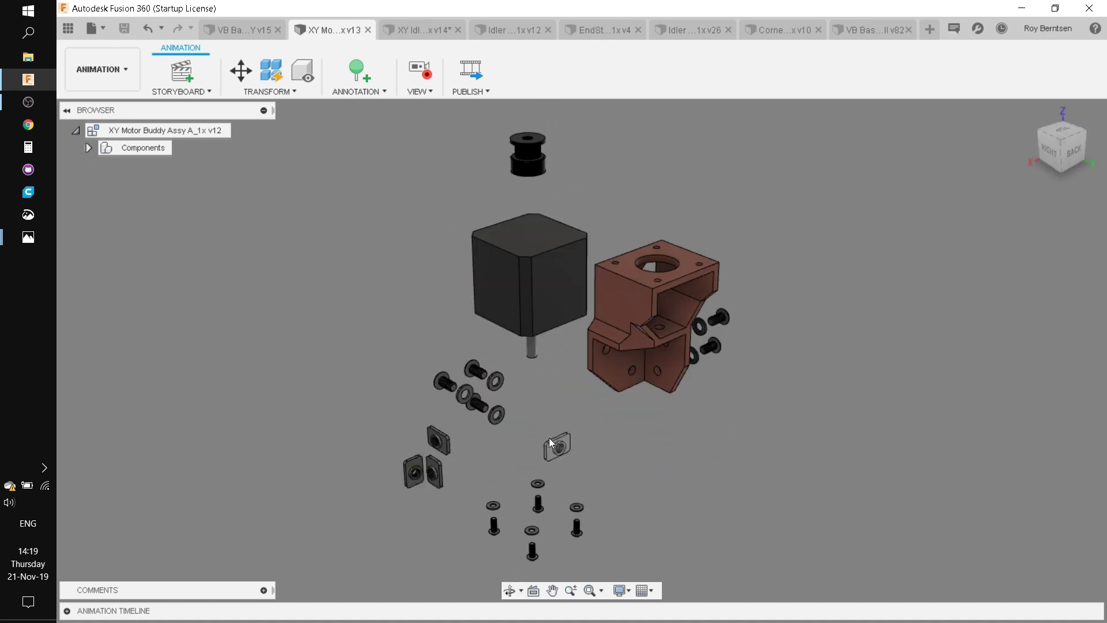
left_click(562, 241)
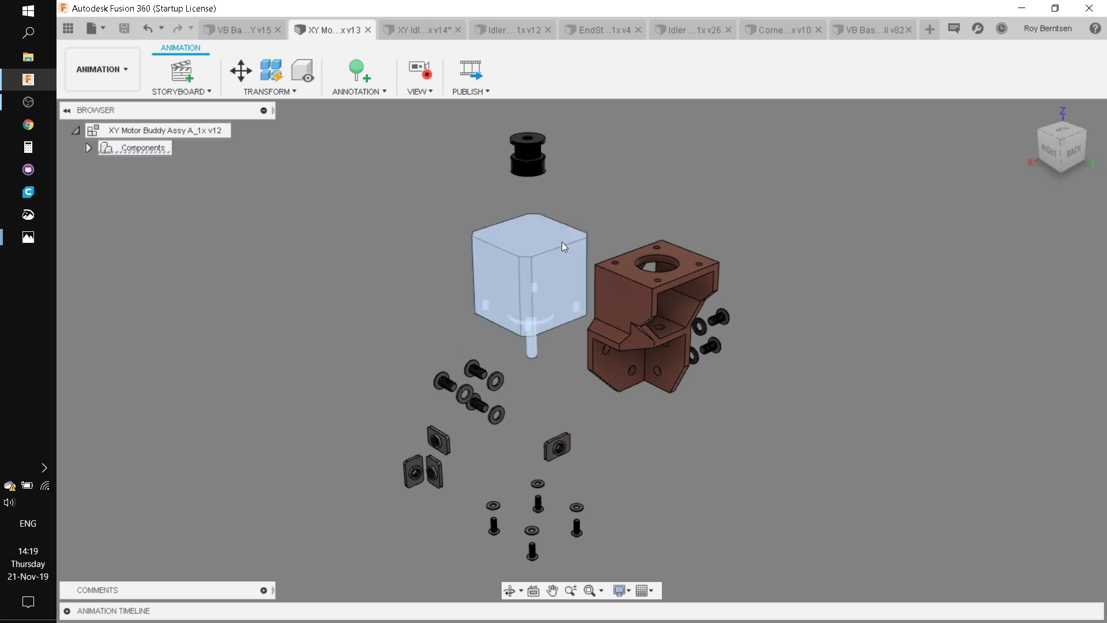
left_click(530, 154)
left_click(680, 372)
middle_click_drag(747, 381, 712, 388, "shift")
left_click(995, 235)
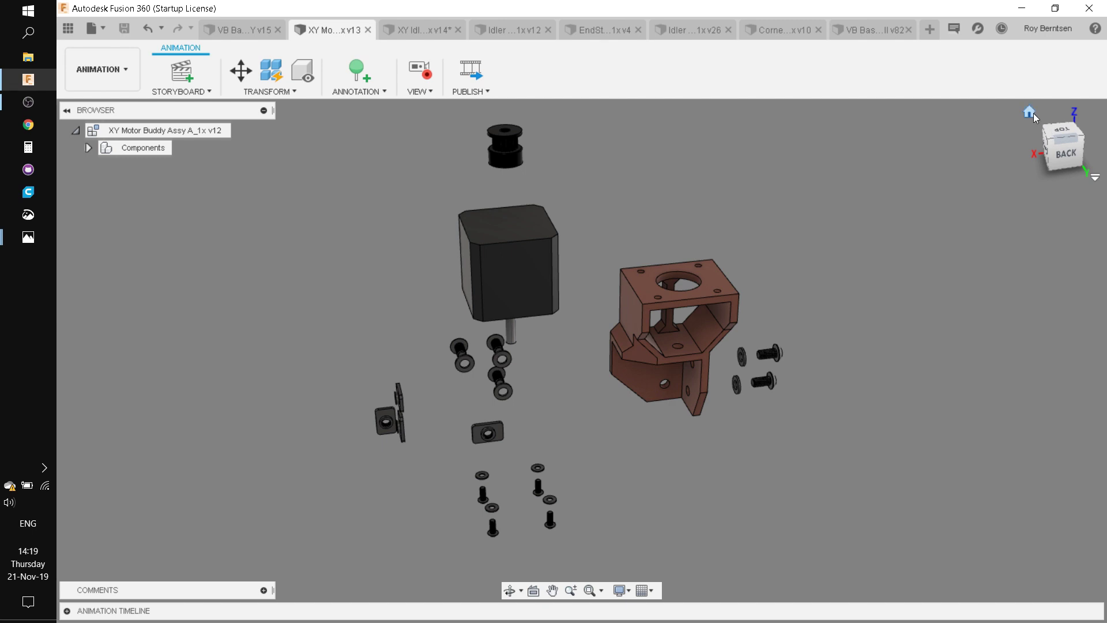
left_click(1032, 112)
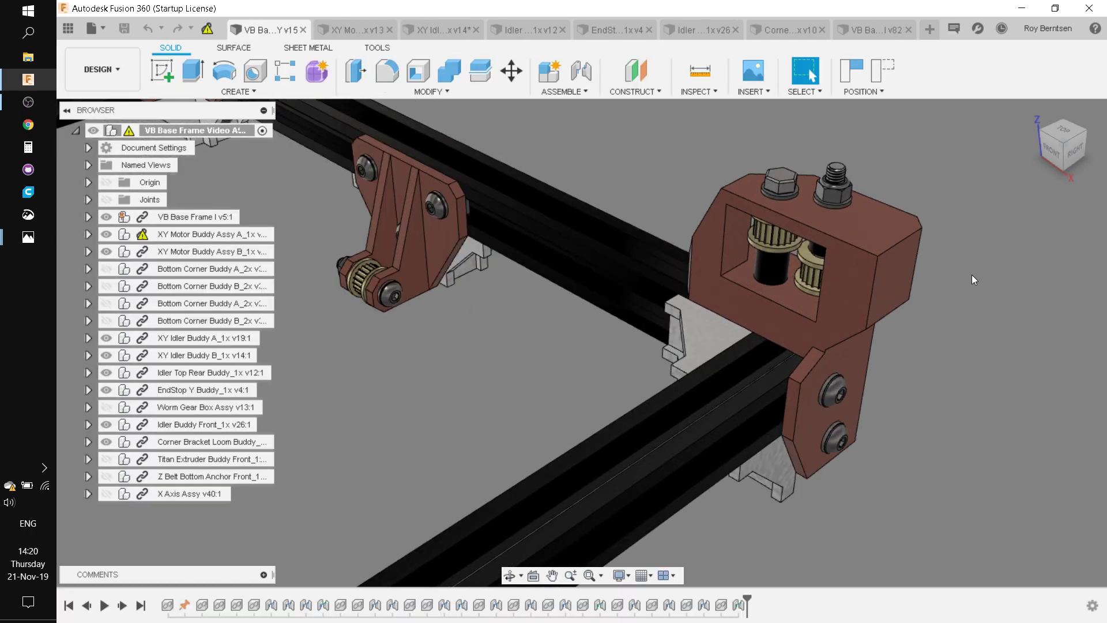
- Examine the XY idler corner on the frame and the front and back of XY Idler Buddy B in its animation document
middle_click_drag(973, 286, 926, 294, "shift")
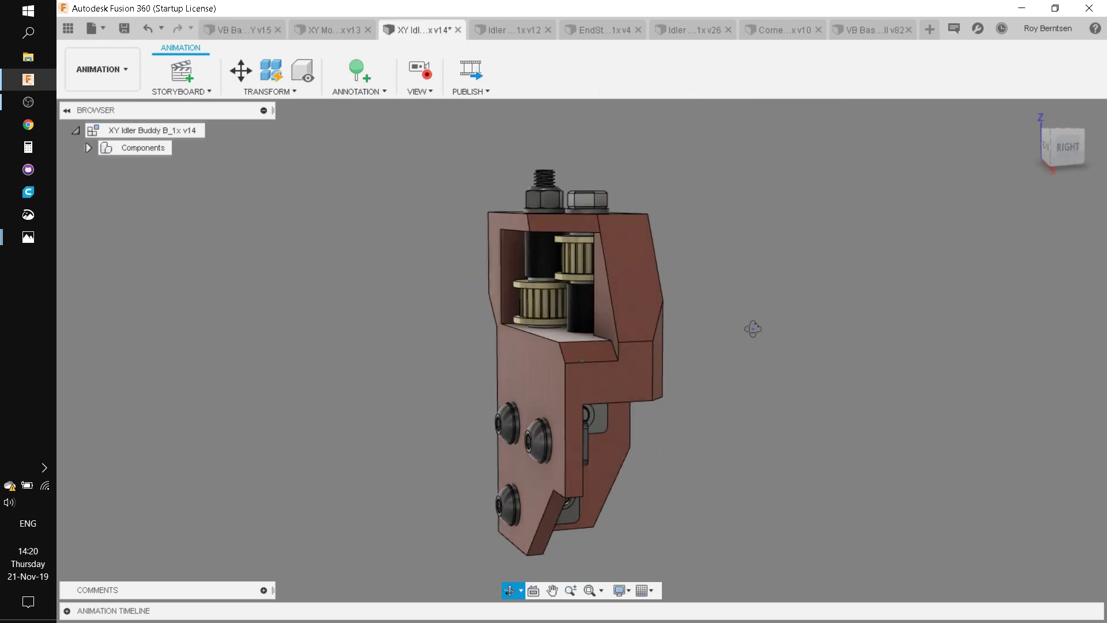
middle_click_drag(753, 329, 782, 326, "shift")
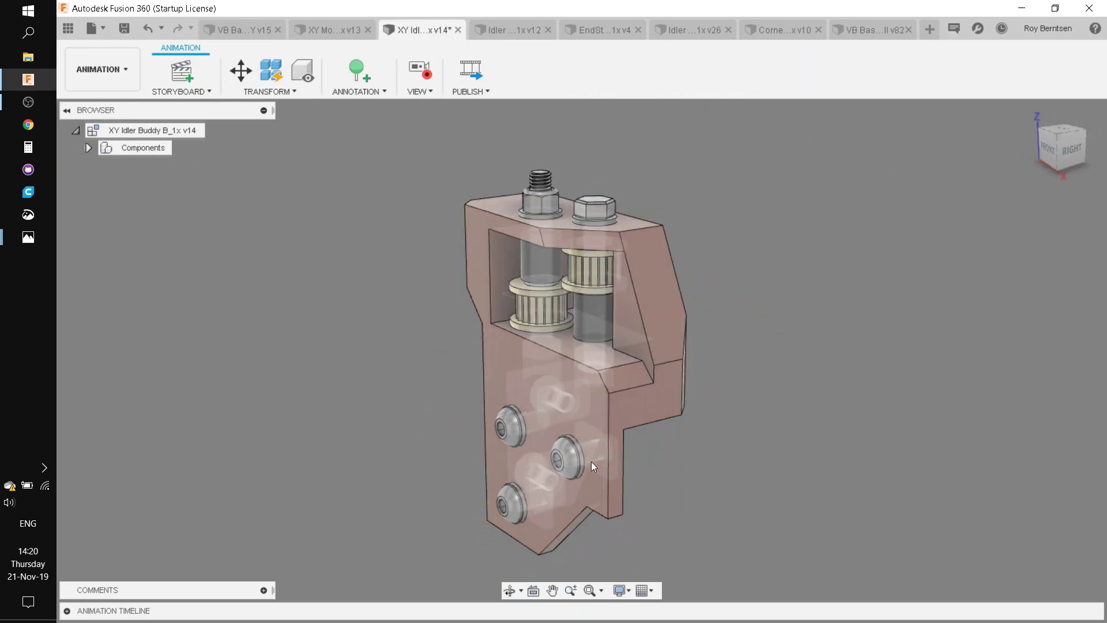
middle_click_drag(694, 483, 631, 441, "shift")
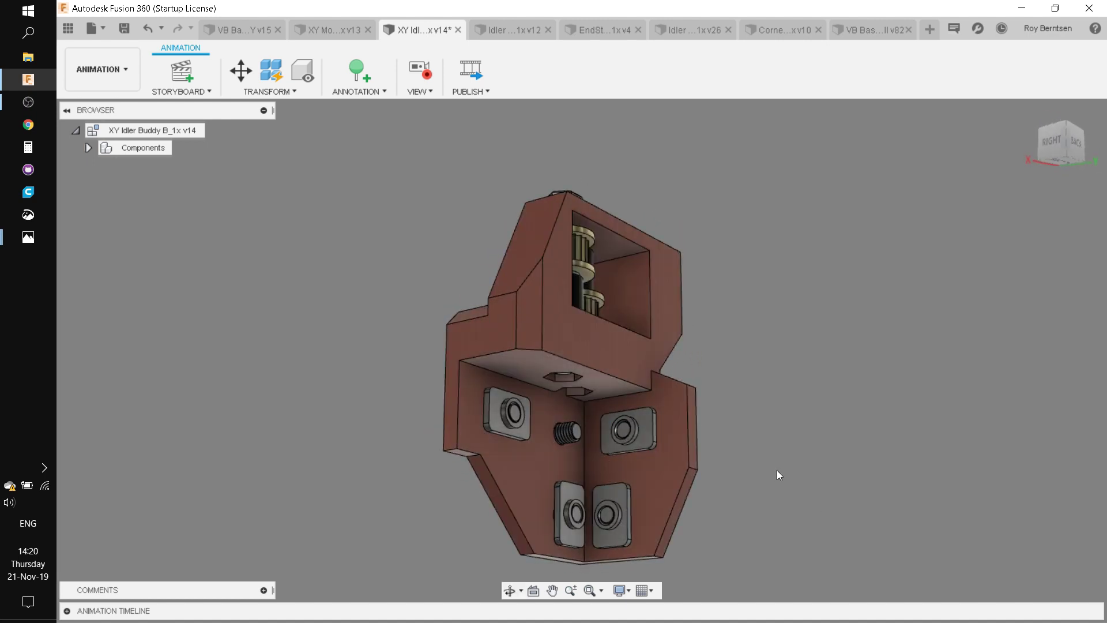
middle_click_drag(779, 468, 724, 482, "shift")
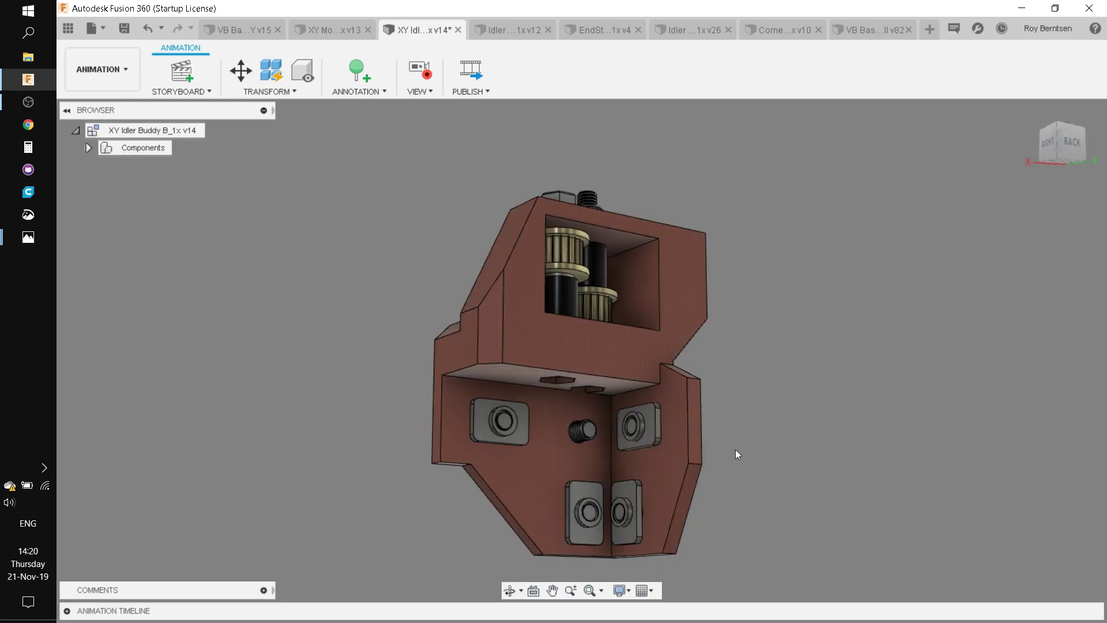
mouse_move(736, 452)
middle_mouse_down("shift")
mouse_move(786, 469)
mouse_move(790, 482)
mouse_move(787, 468)
mouse_move(753, 464)
middle_mouse_up("shift")
- Inspect the T-nuts on the inner faces of XY Idler Buddy B up close
scroll(662, 415, "up", 5)
scroll(835, 418, "down", 3)
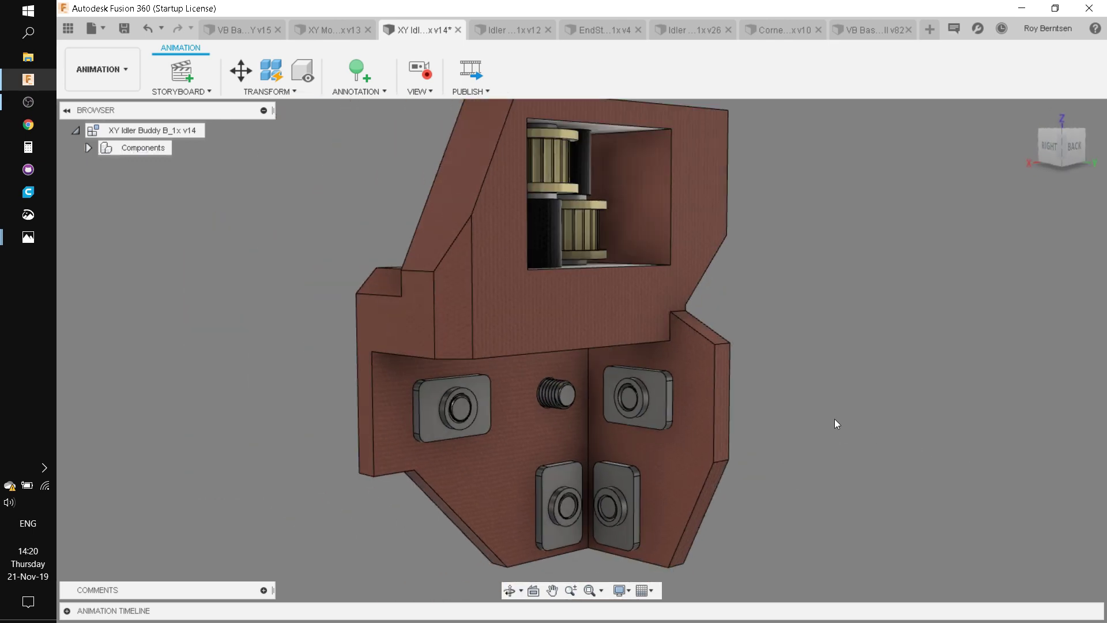
middle_click_drag(834, 418, 884, 419, "shift")
left_click(662, 391)
left_click(873, 402)
scroll(864, 411, "down", 3)
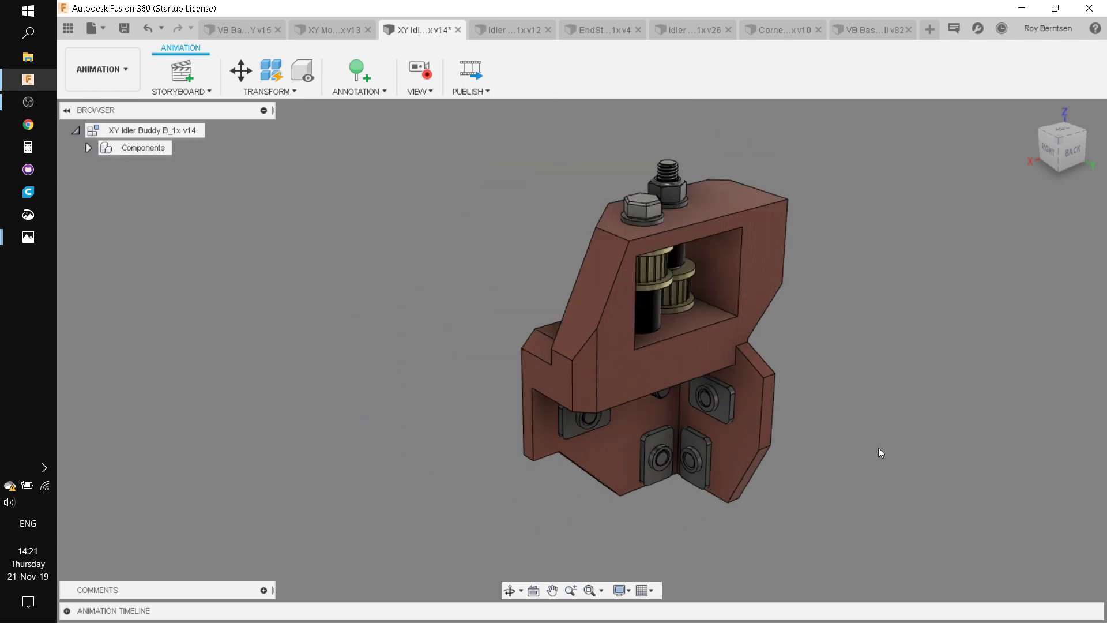
scroll(878, 448, "up", 2)
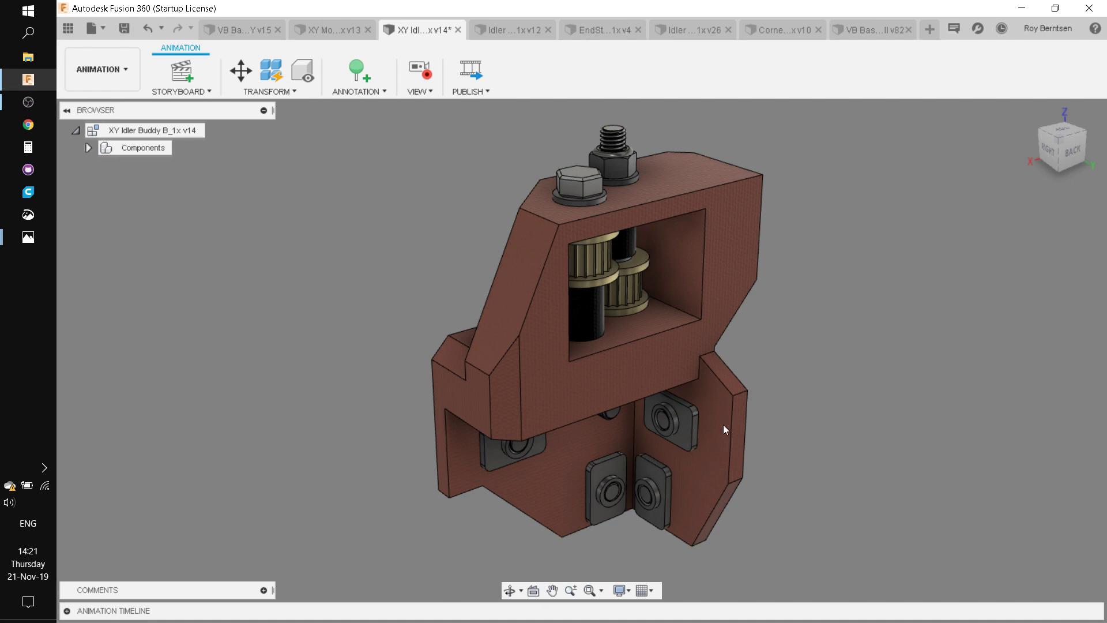
- Point out a T-nut and the parts in and around the pulley housing of XY Idler Buddy B
left_click(696, 424)
left_click(853, 369)
middle_click_drag(855, 364, 801, 302, "shift")
left_click(710, 272)
left_click(874, 356)
scroll(388, 384, "up", 3)
scroll(922, 384, "up", 2)
left_click(651, 205)
scroll(825, 343, "down", 2)
left_click(652, 205)
middle_click_drag(853, 334, 838, 316, "shift")
left_click(576, 221)
left_click(902, 314)
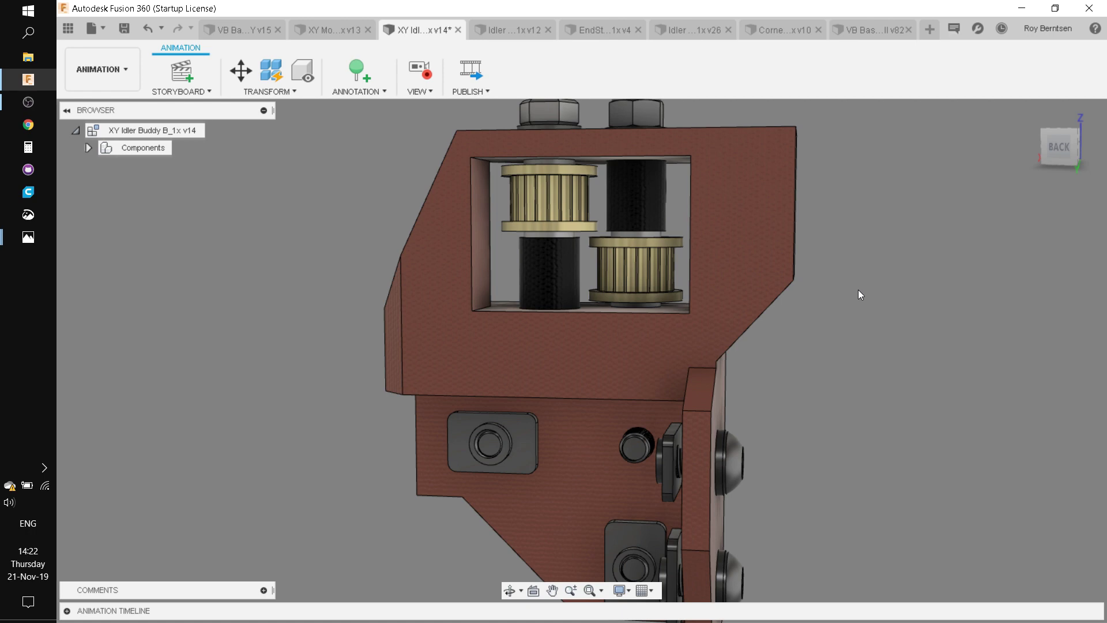
- Inspect the hex nut and nut pockets on the underside of XY Idler Buddy B
middle_click_drag(858, 289, 681, 324, "shift")
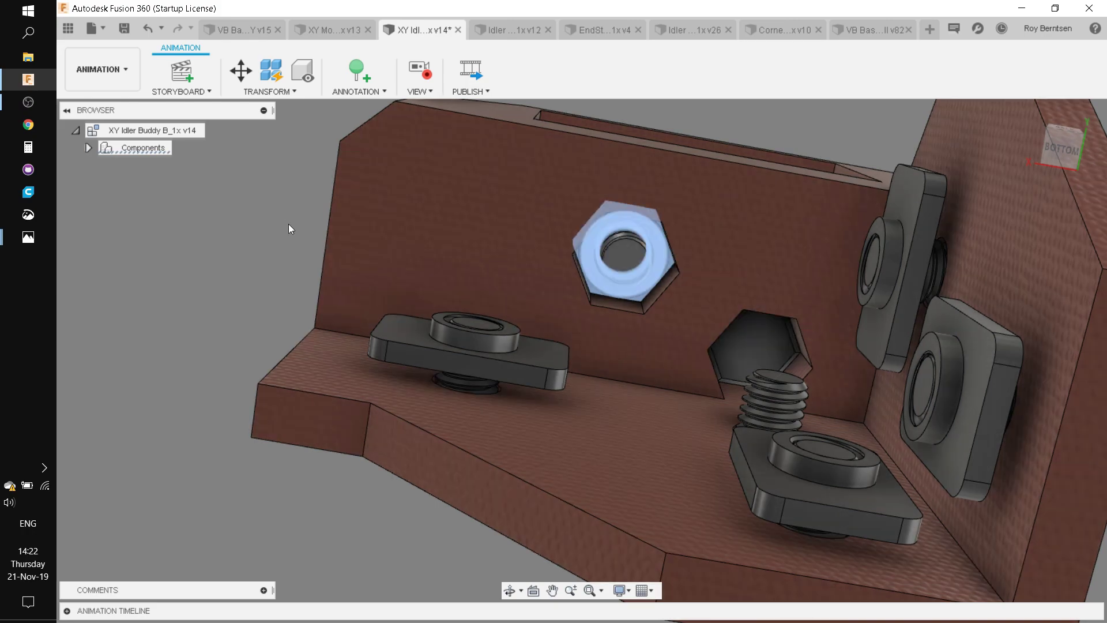
scroll(255, 234, "down", 5)
middle_click_drag(255, 235, 806, 470, "shift")
scroll(667, 145, "up", 3)
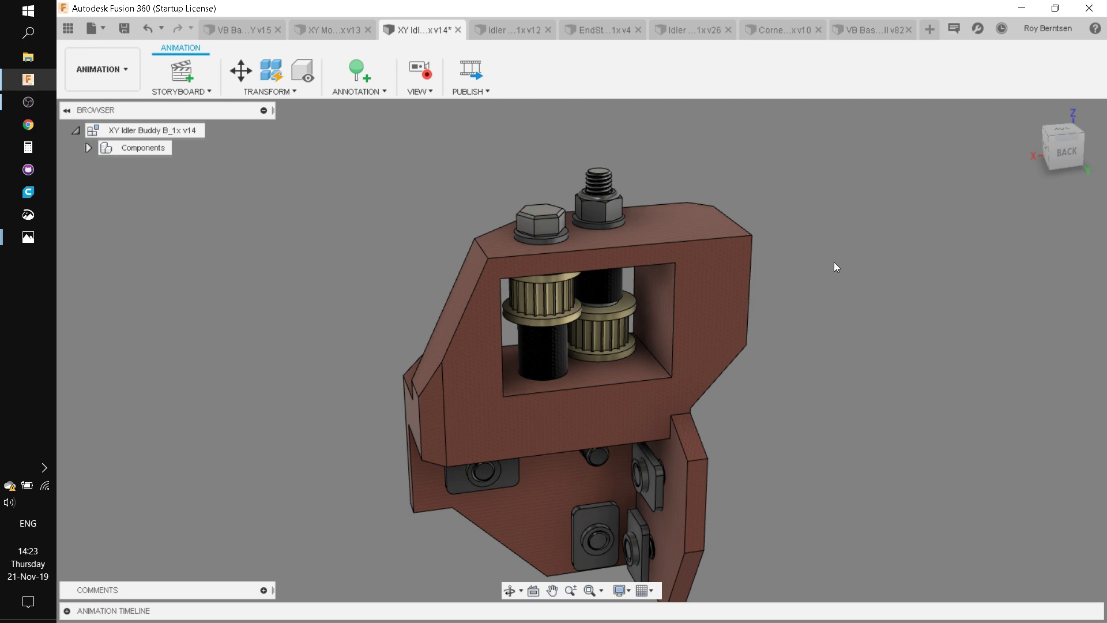
- Examine the loose ring-shaped washer beside the pulley housing of XY Idler Buddy B
middle_click_drag(815, 324, 811, 250, "shift")
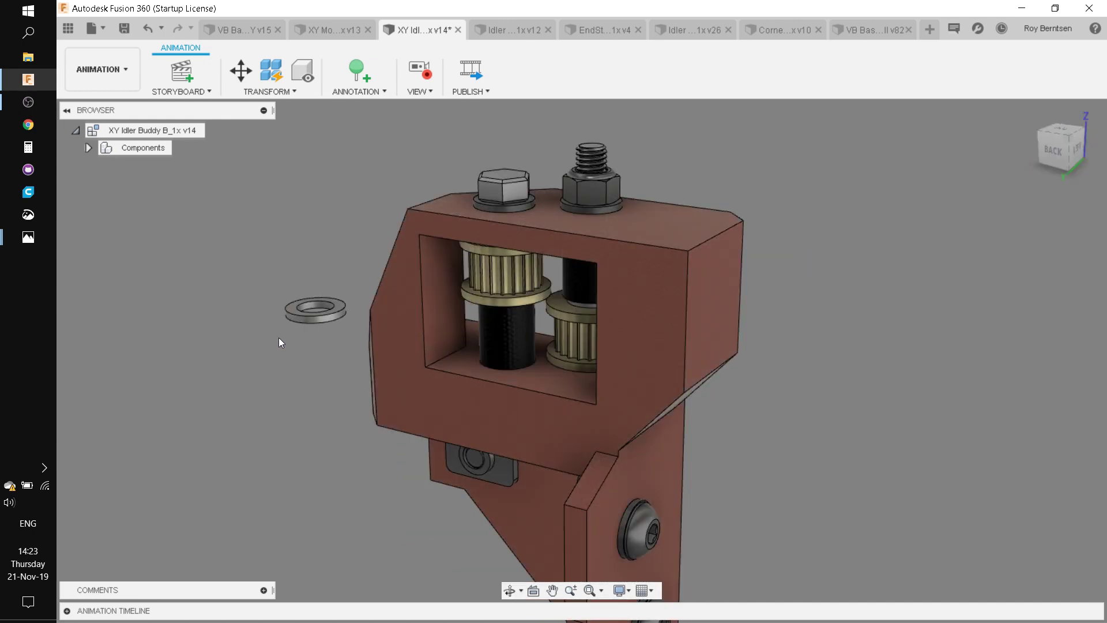
scroll(247, 323, "up", 3)
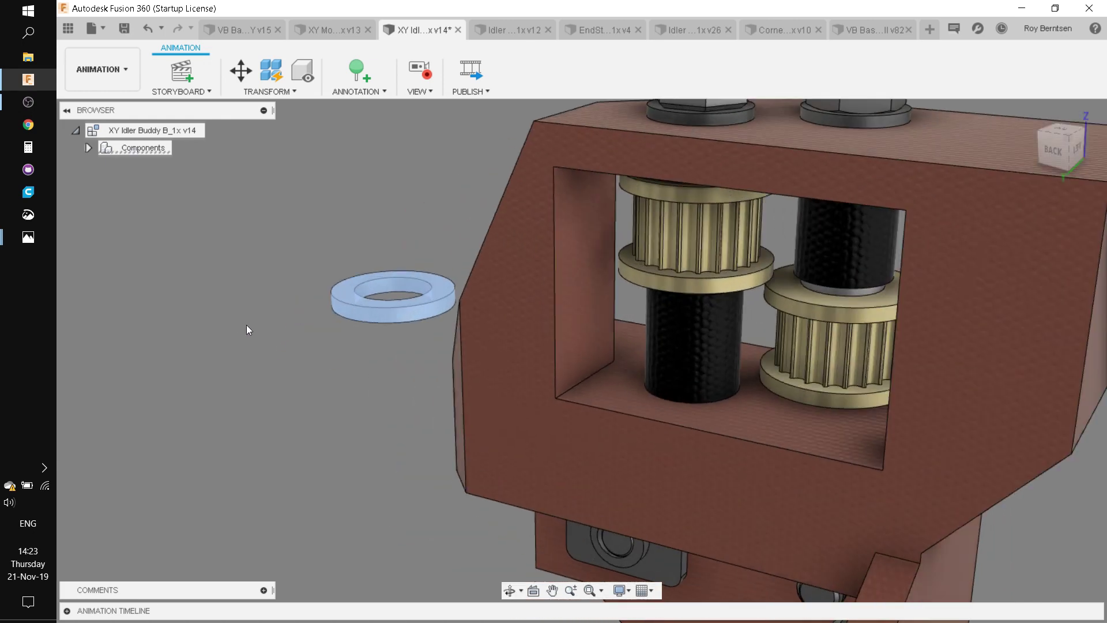
middle_click_drag(262, 384, 264, 440, "shift")
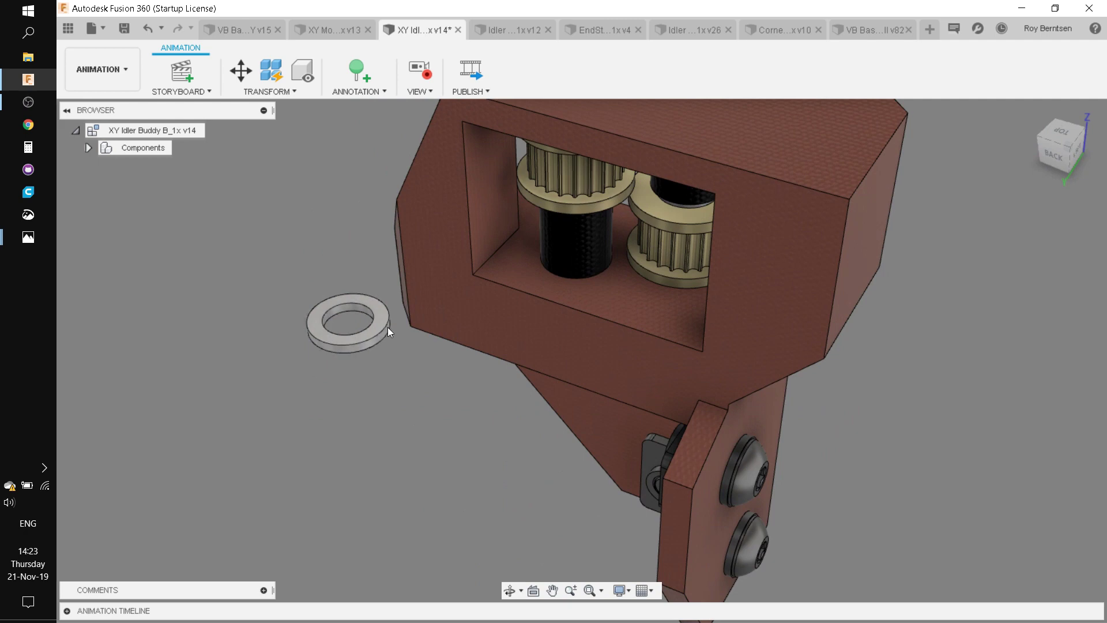
scroll(394, 407, "down", 2)
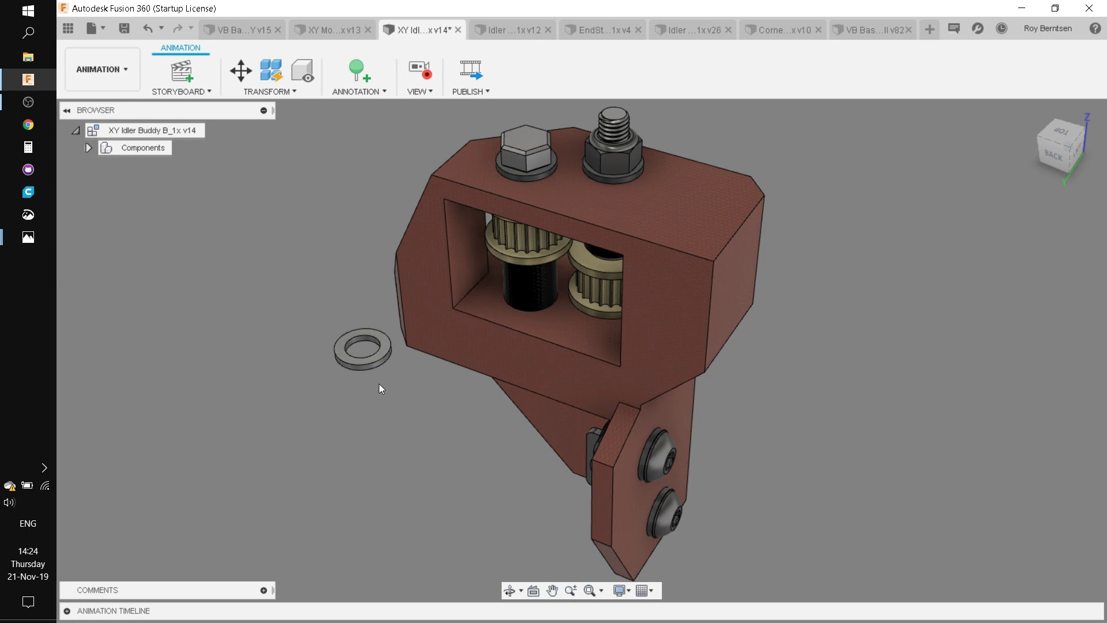
scroll(379, 376, "up", 5)
scroll(382, 412, "down", 5)
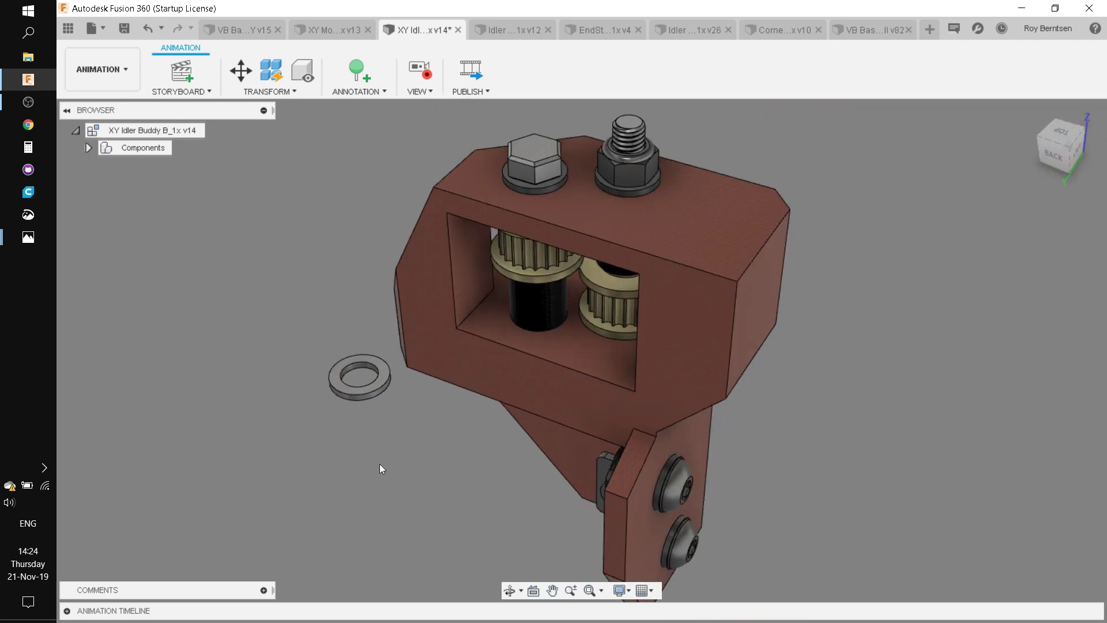
mouse_move(381, 467)
middle_mouse_down("shift")
mouse_move(415, 403)
mouse_move(379, 468)
middle_mouse_up("shift")
- Examine how the idler pulleys and spacers are stacked inside XY Idler Buddy B, and review the whole part
scroll(379, 464, "up", 4)
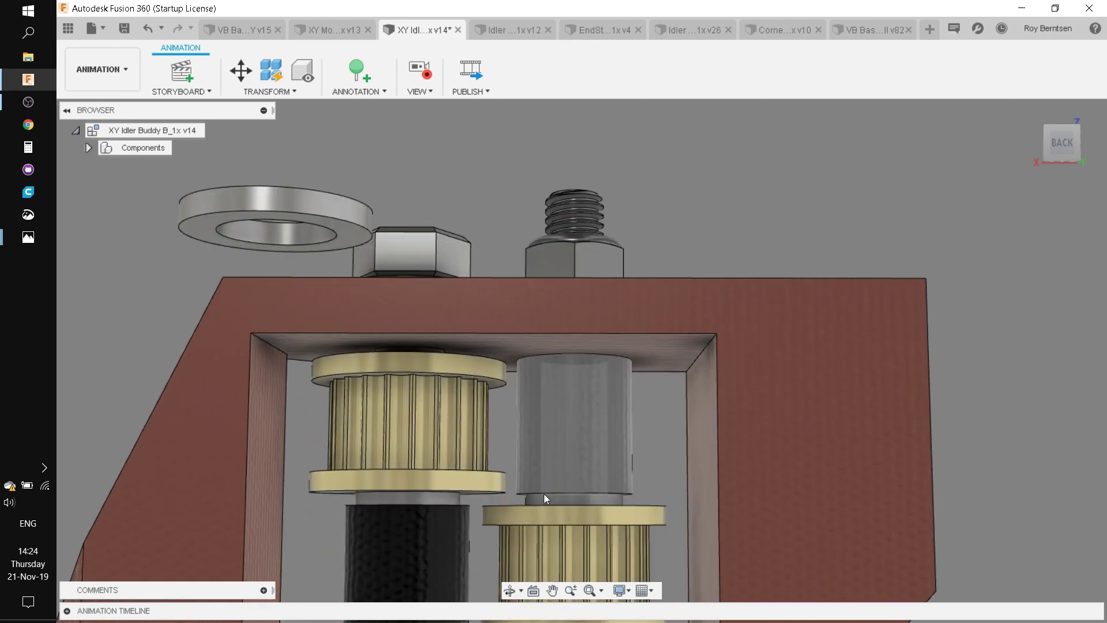
scroll(646, 444, "down", 5)
scroll(648, 437, "down", 5)
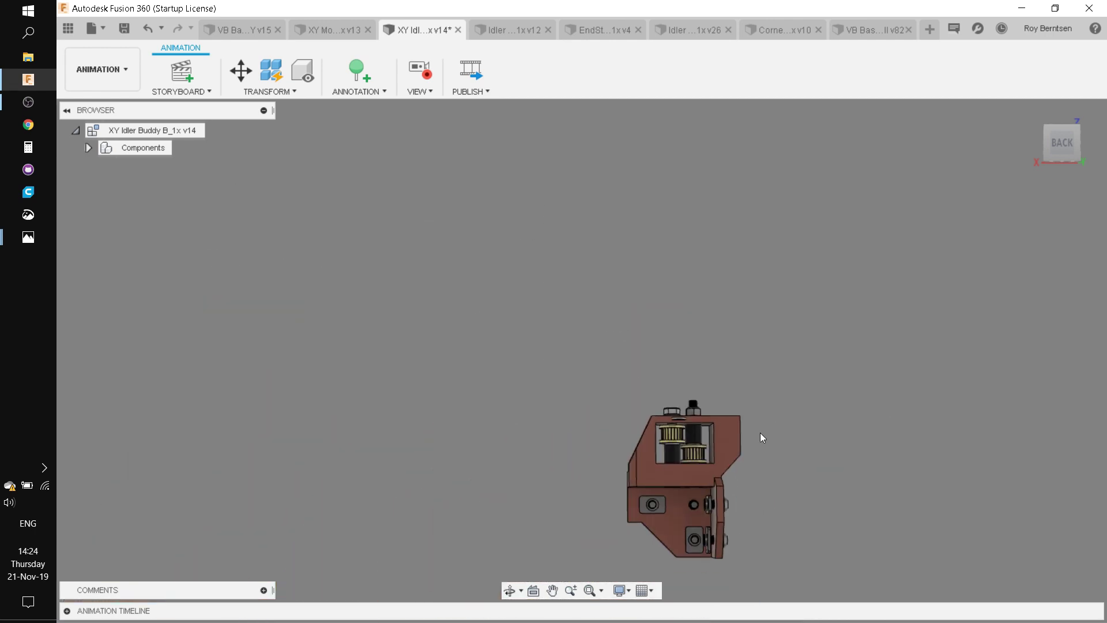
scroll(766, 452, "up", 4)
middle_click_drag(778, 473, 904, 415, "shift")
scroll(904, 415, "up", 1)
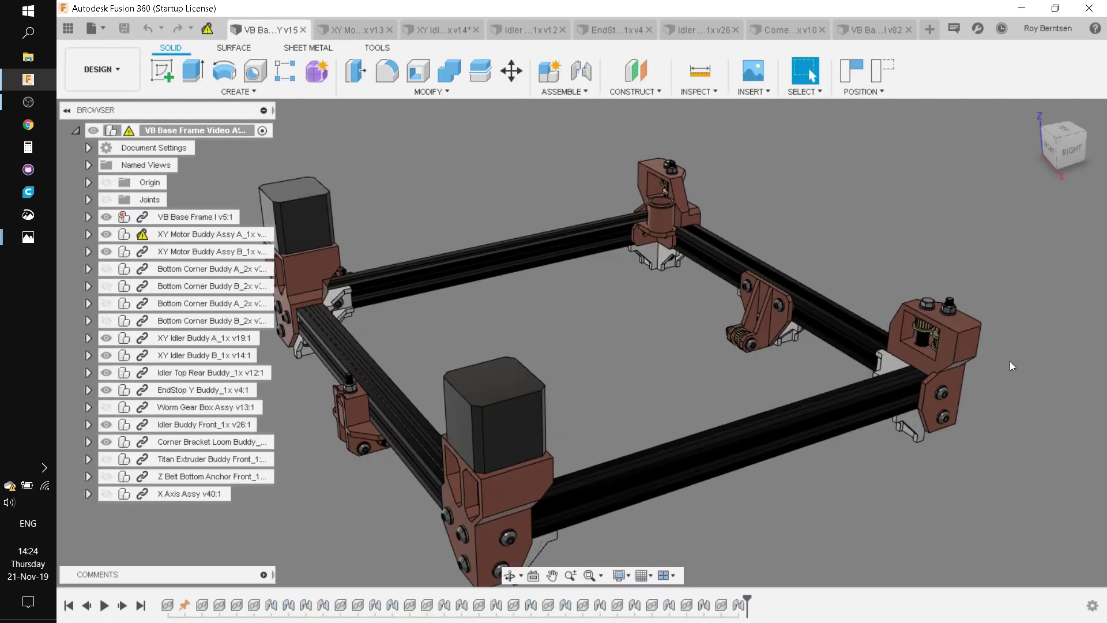
- Locate the Idler Top Rear Buddy on the rear rail of the frame assembly and inspect its side face
scroll(749, 310, "up", 5)
left_click(651, 321)
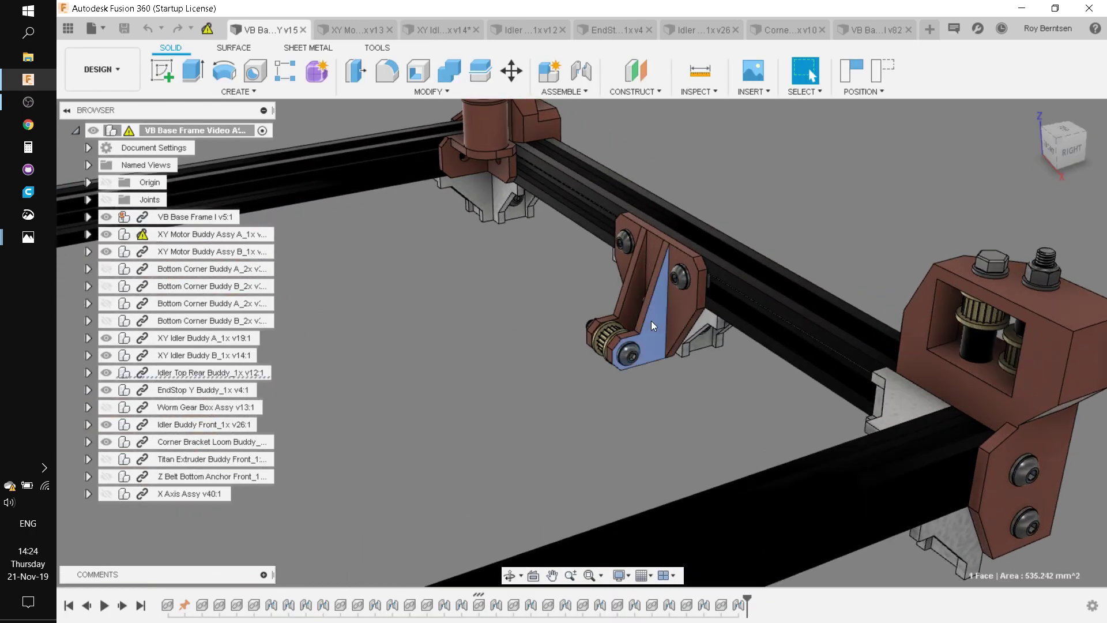
scroll(641, 423, "up", 2)
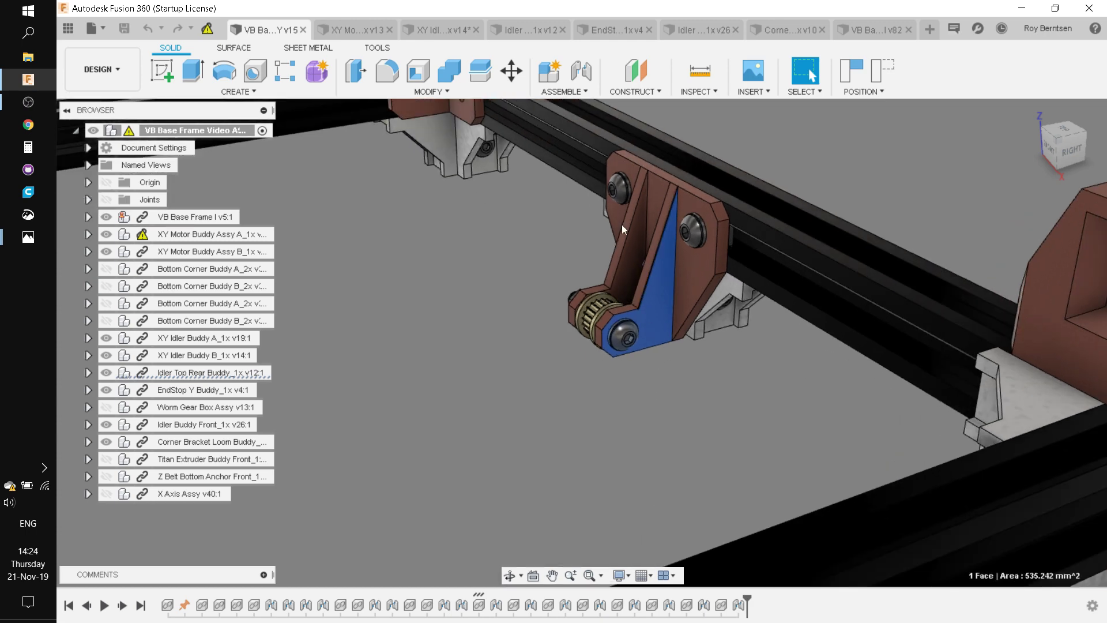
- Open the Idler Top Rear Buddy document and examine its T-nuts and the GT2 pulley, shims, bolt and lock nut
left_click(542, 32)
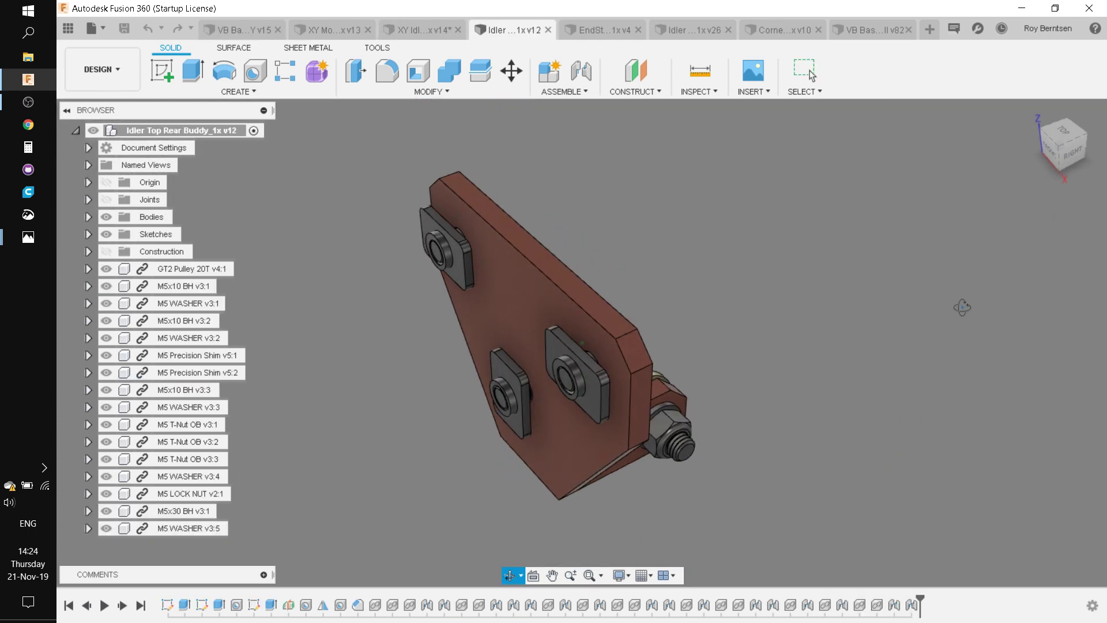
middle_click_drag(960, 308, 661, 327, "shift")
middle_click_drag(628, 459, 627, 374, "shift")
scroll(842, 383, "down", 3)
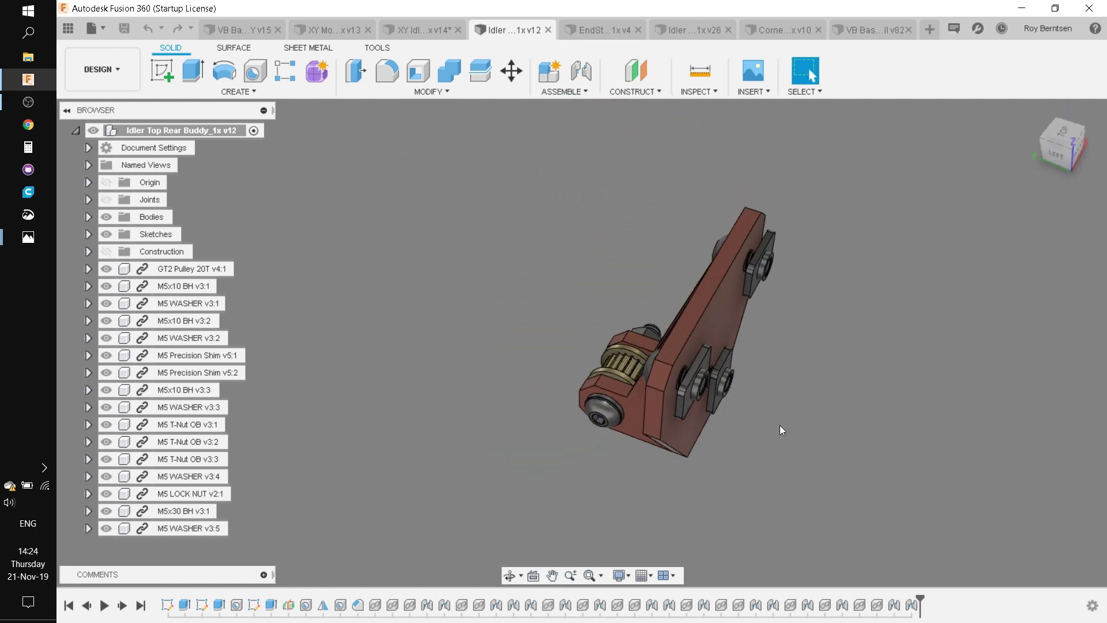
middle_click_drag(781, 429, 679, 464, "shift")
scroll(669, 462, "up", 5)
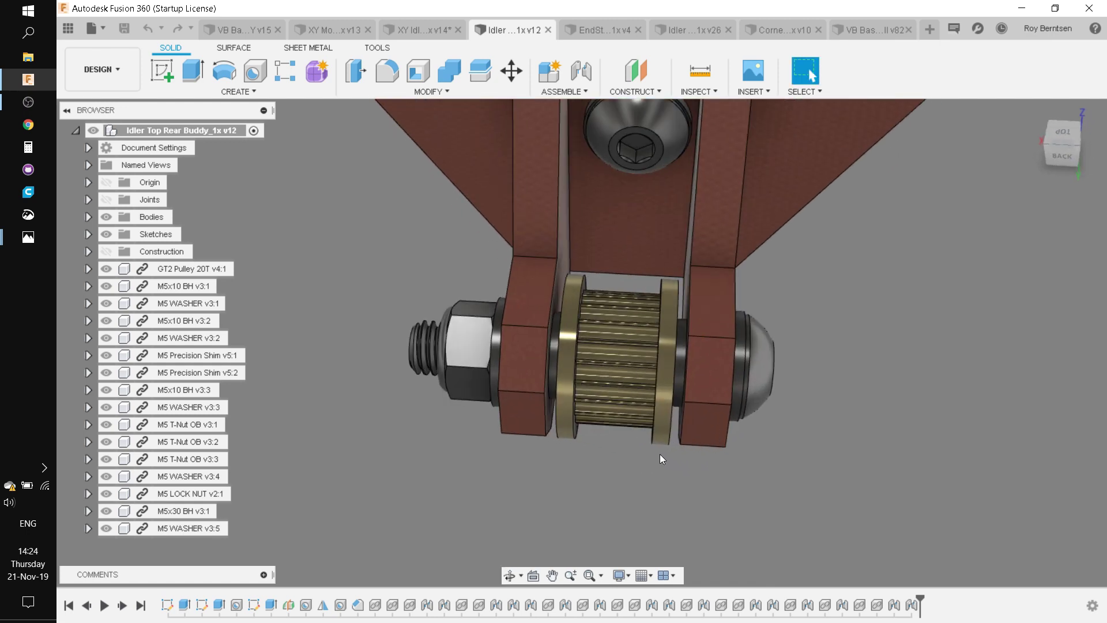
scroll(659, 454, "up", 1)
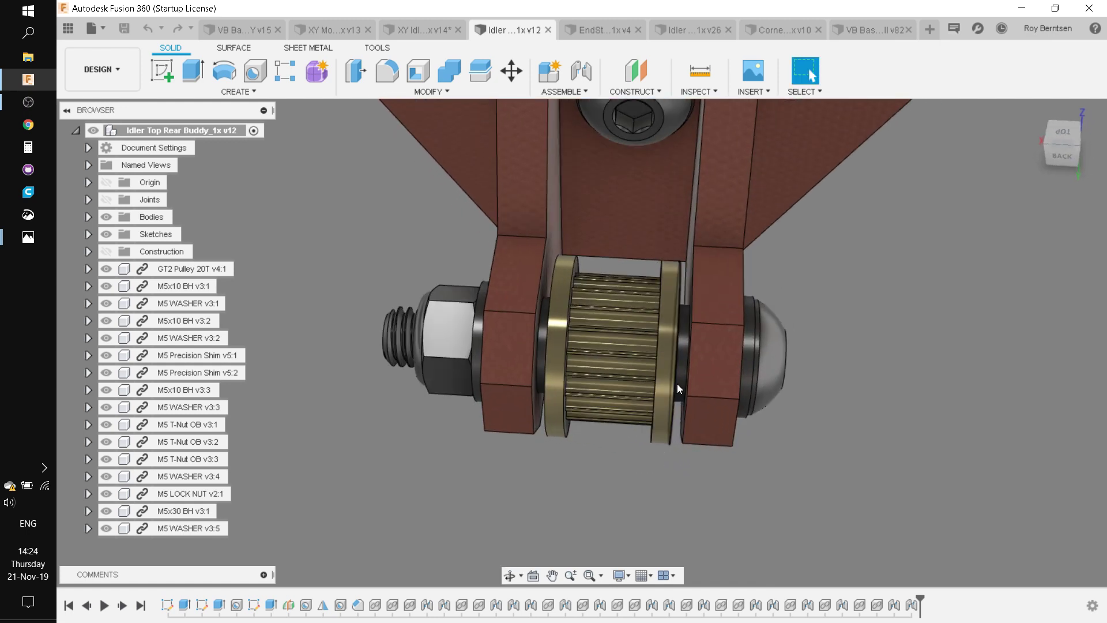
- Inspect the M5x30 button head bolt holding the GT2 pulley and the overall pulley stack of the Idler Top Rear Buddy
left_click(772, 367)
scroll(772, 364, "down", 2)
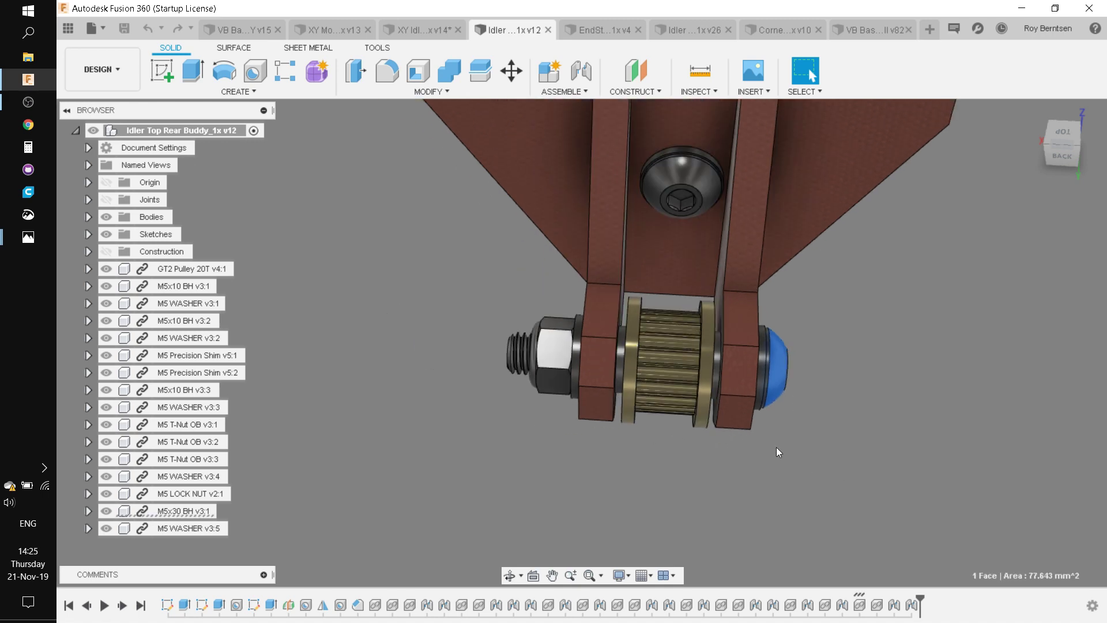
left_click(552, 359)
left_click(557, 465)
scroll(532, 478, "down", 2)
scroll(597, 407, "up", 3)
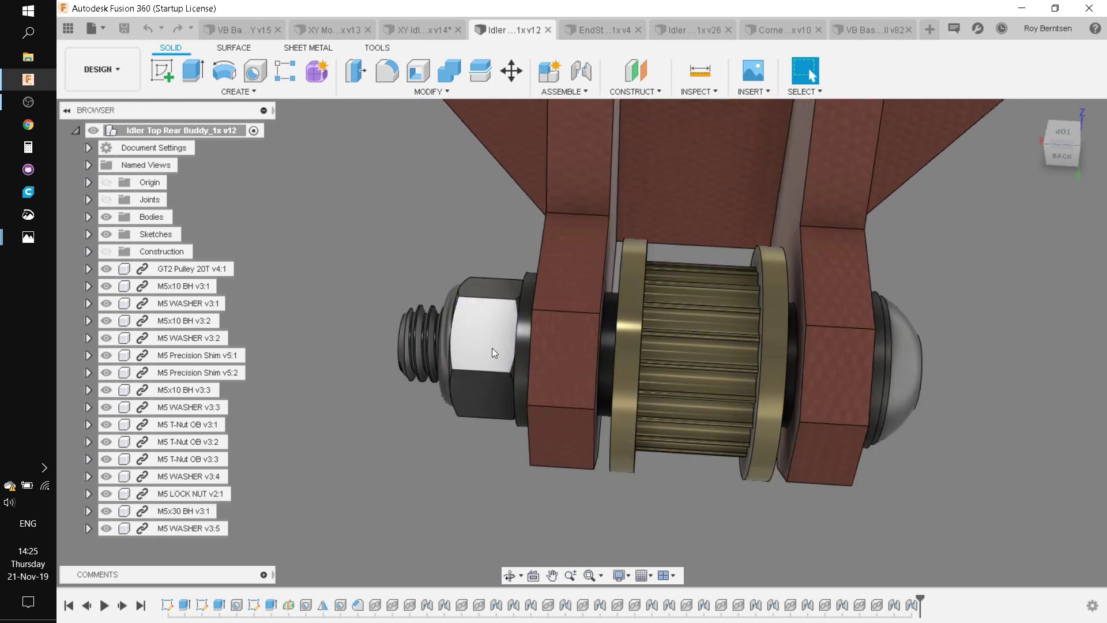
- Identify the M5 lock nut on the threaded end of the pulley bolt and inspect it from several angles
left_click(489, 345)
middle_click_drag(483, 461, 506, 441, "shift")
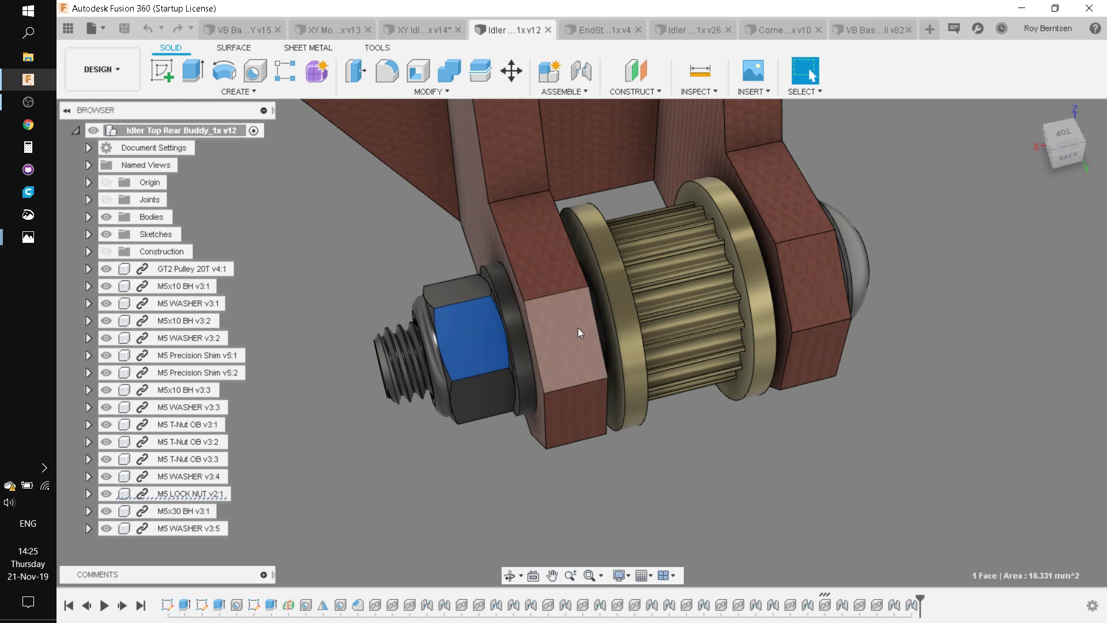
middle_click_drag(552, 312, 500, 468, "shift")
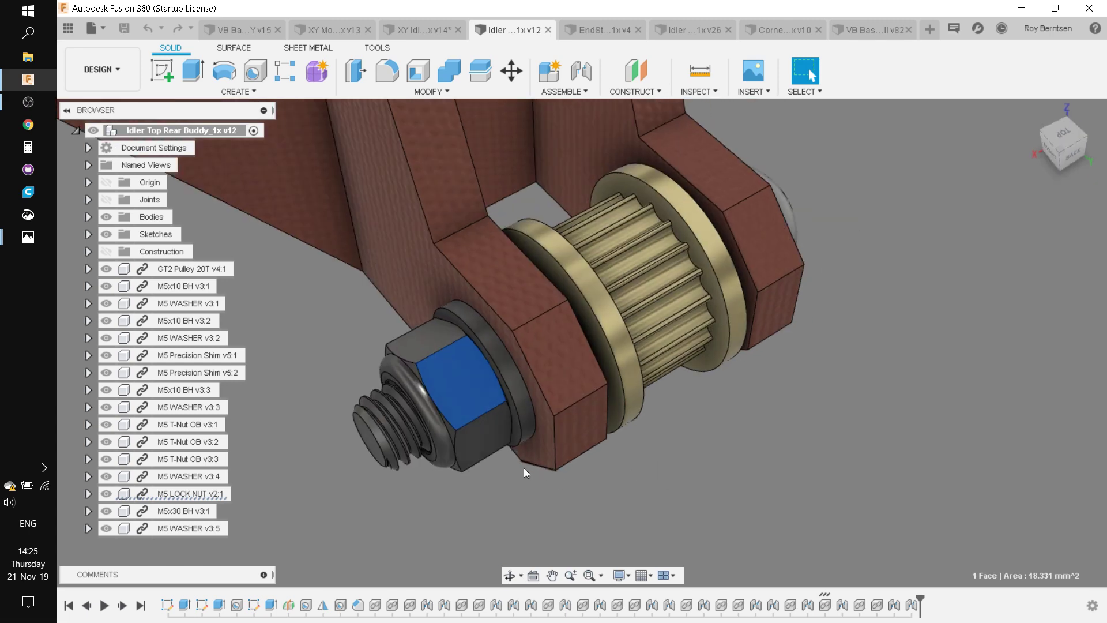
left_click(476, 422)
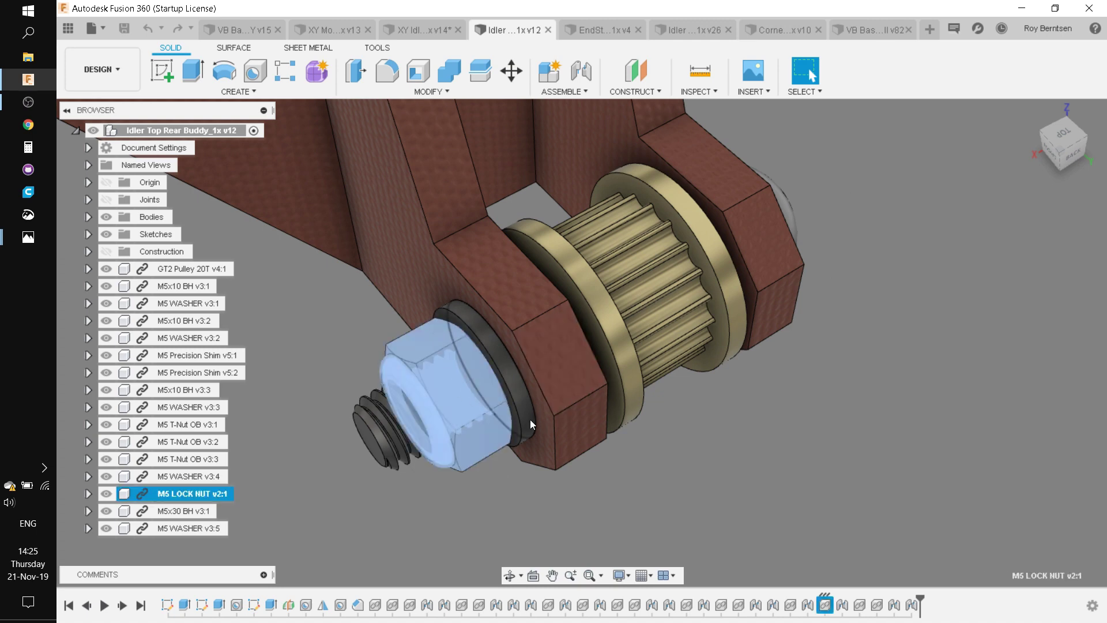
scroll(836, 416, "down", 2)
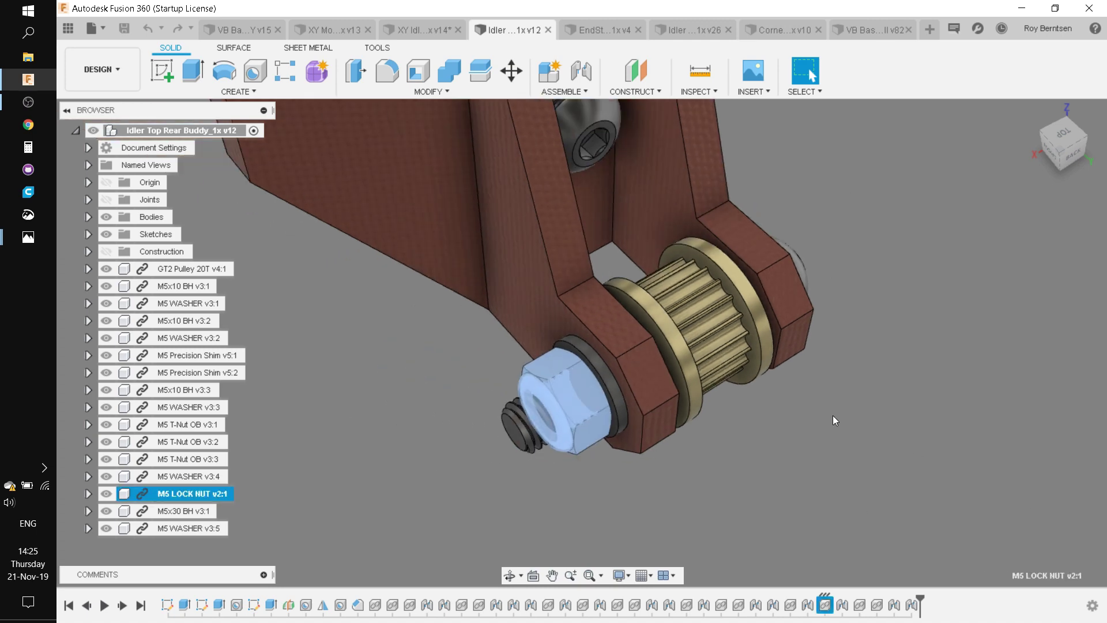
middle_click_drag(833, 415, 659, 462, "shift")
left_click(659, 463)
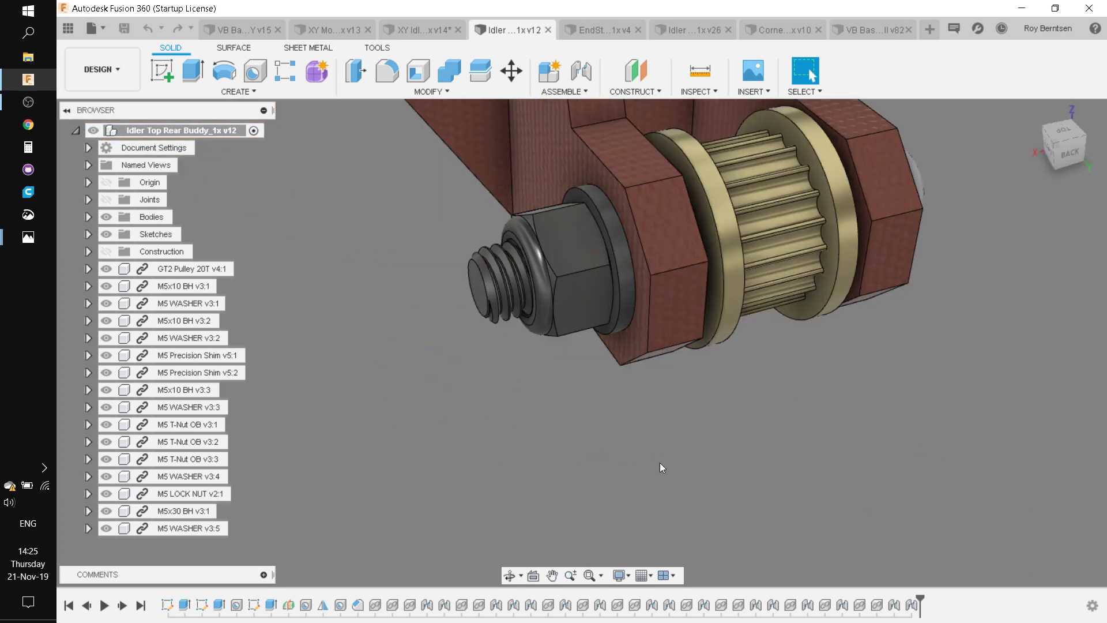
- Examine the washer between the lock nut and the printed arm of the Idler Top Rear Buddy
left_click(623, 302)
left_click(608, 439)
scroll(725, 440, "down", 2)
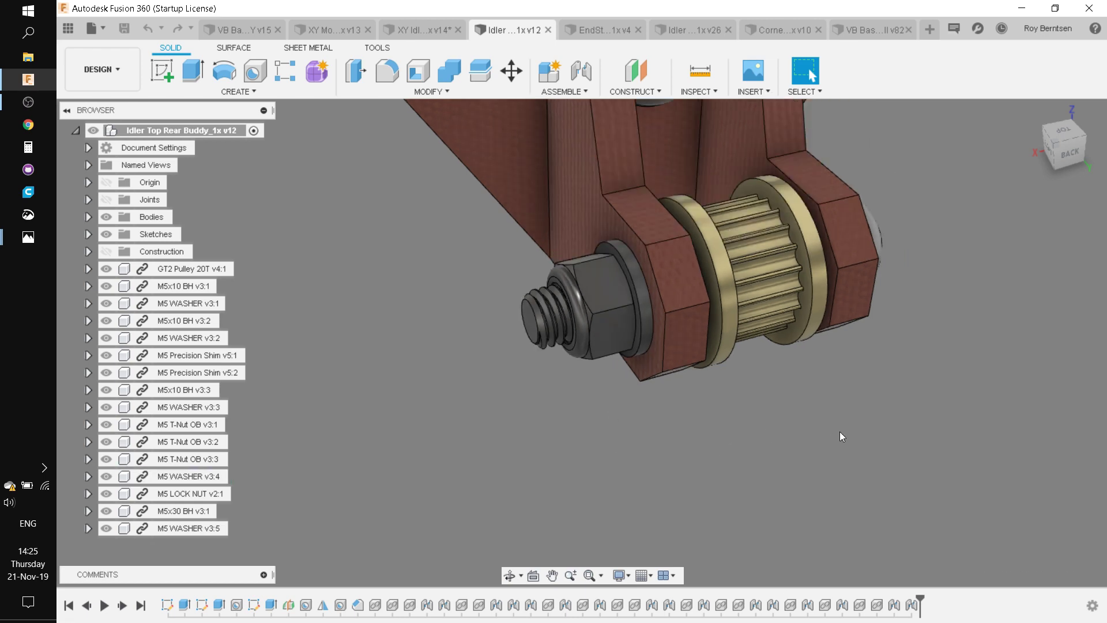
middle_click_drag(839, 432, 777, 434, "shift")
scroll(778, 439, "up", 2)
left_click(612, 365)
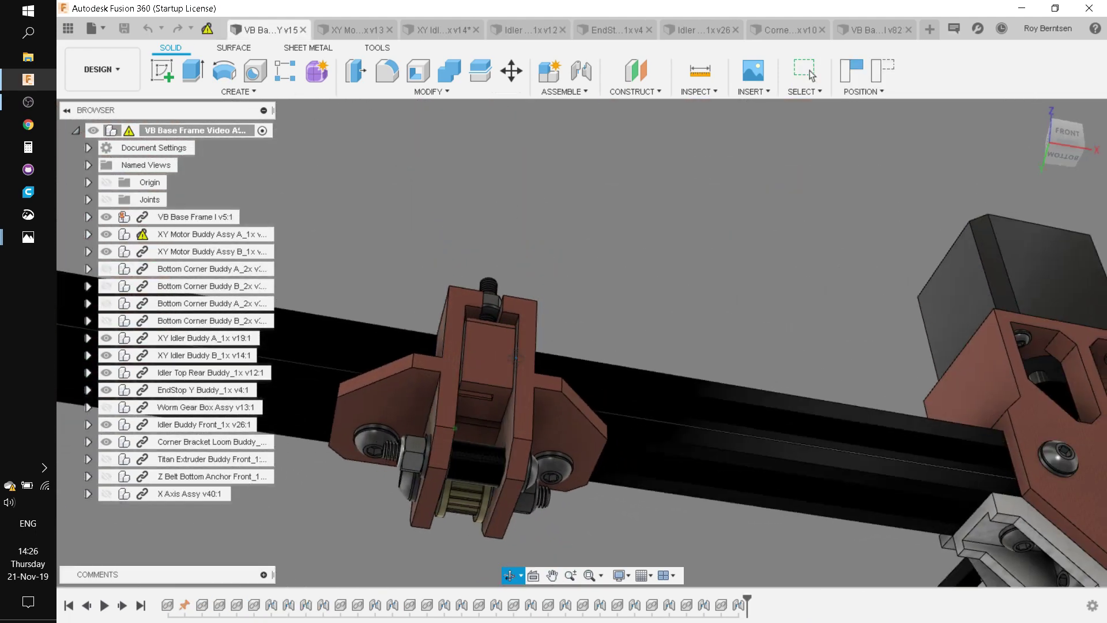
- Return to the base frame assembly and inspect the Idler Buddy Front on its rail from below and above
middle_click_drag(520, 357, 460, 315, "shift")
scroll(392, 408, "up", 5)
scroll(392, 408, "down", 5)
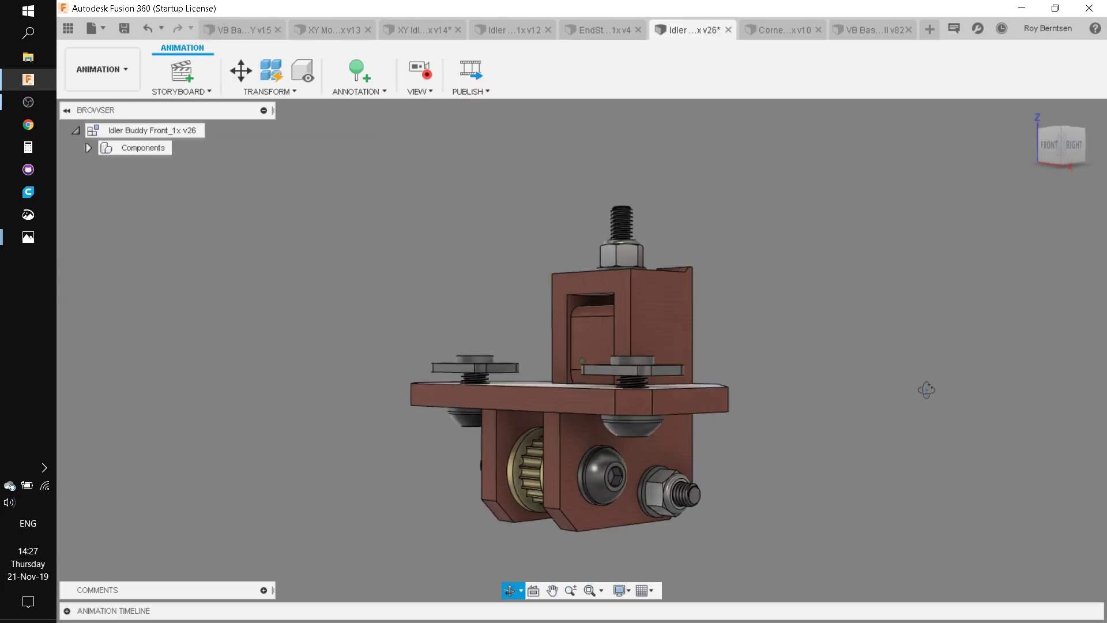
middle_click_drag(926, 390, 620, 506, "shift")
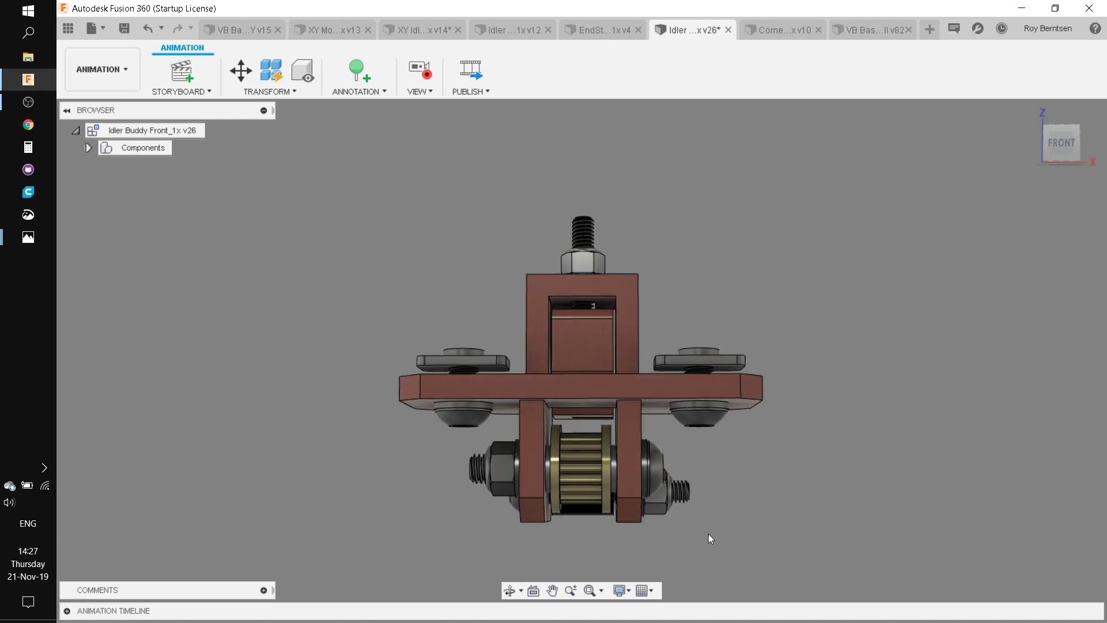
- In the Idler Buddy Front document, examine the underside with its pulley and the cylindrical spacer between the arms
middle_click_drag(718, 538, 582, 437, "shift")
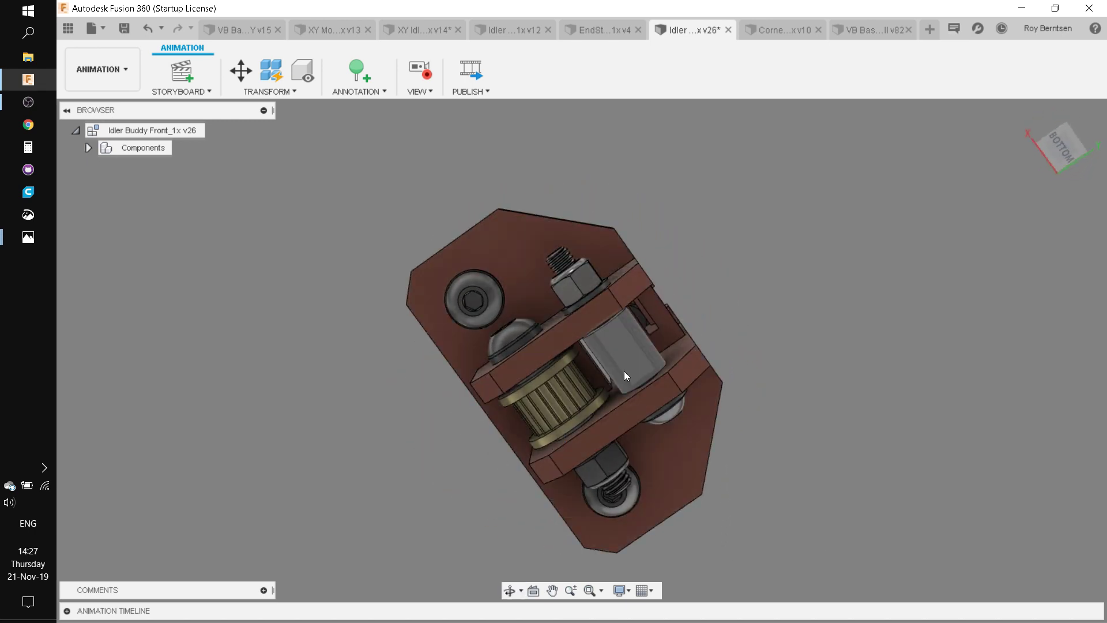
middle_click_drag(801, 361, 931, 481, "shift")
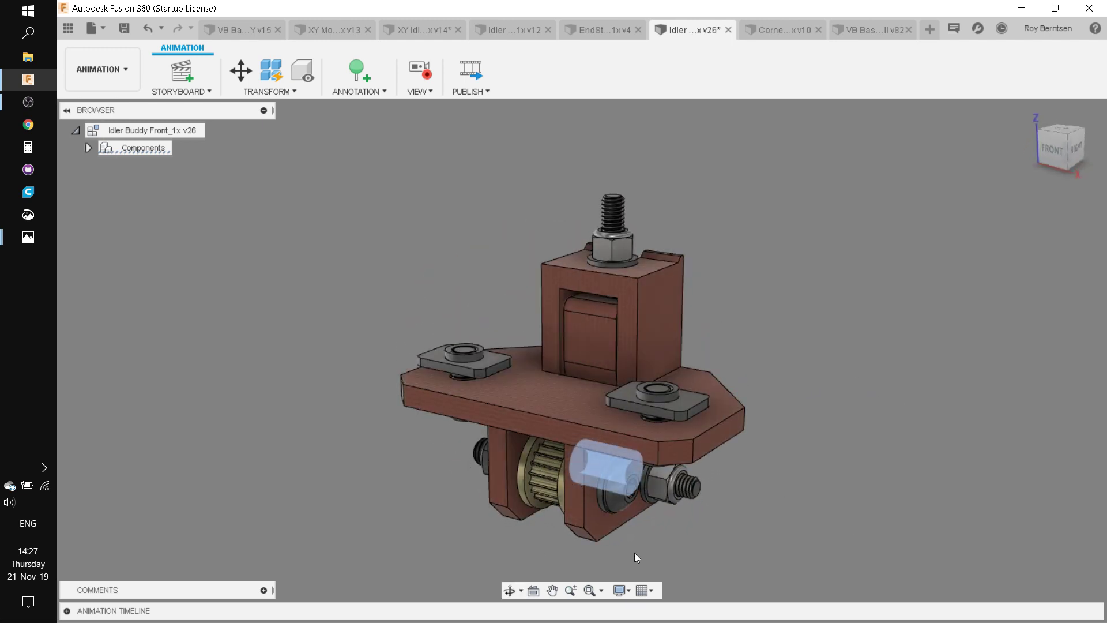
middle_click_drag(635, 551, 607, 433, "shift")
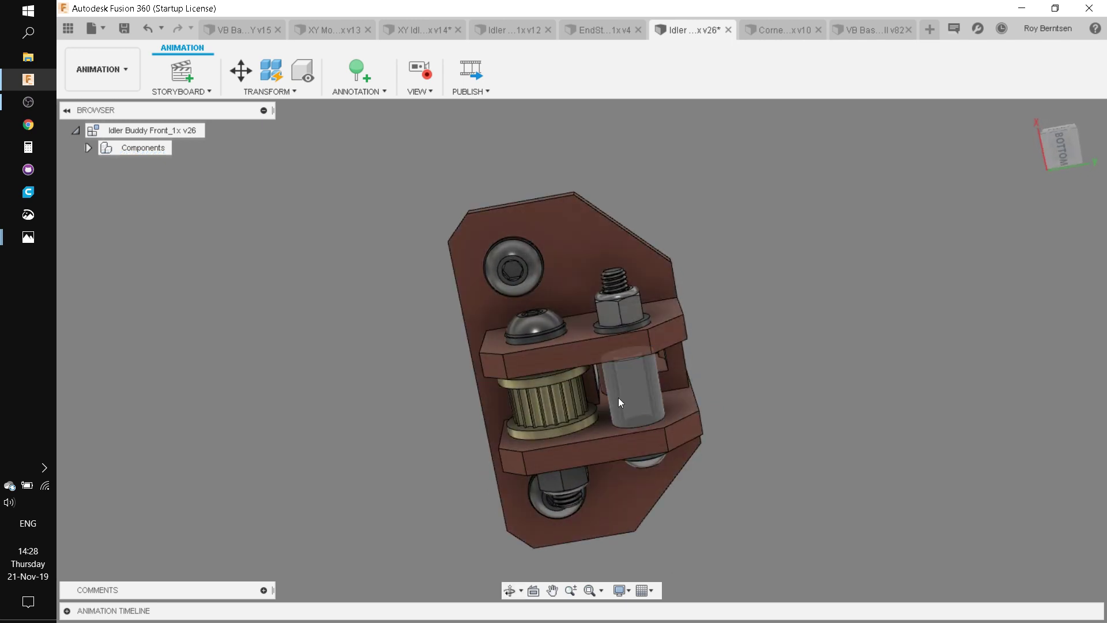
- Transform the Z Belt Tension Buddy, sliding it with its hex bolt out of the front idler housing
middle_click_drag(797, 456, 639, 342, "shift")
left_click(639, 345)
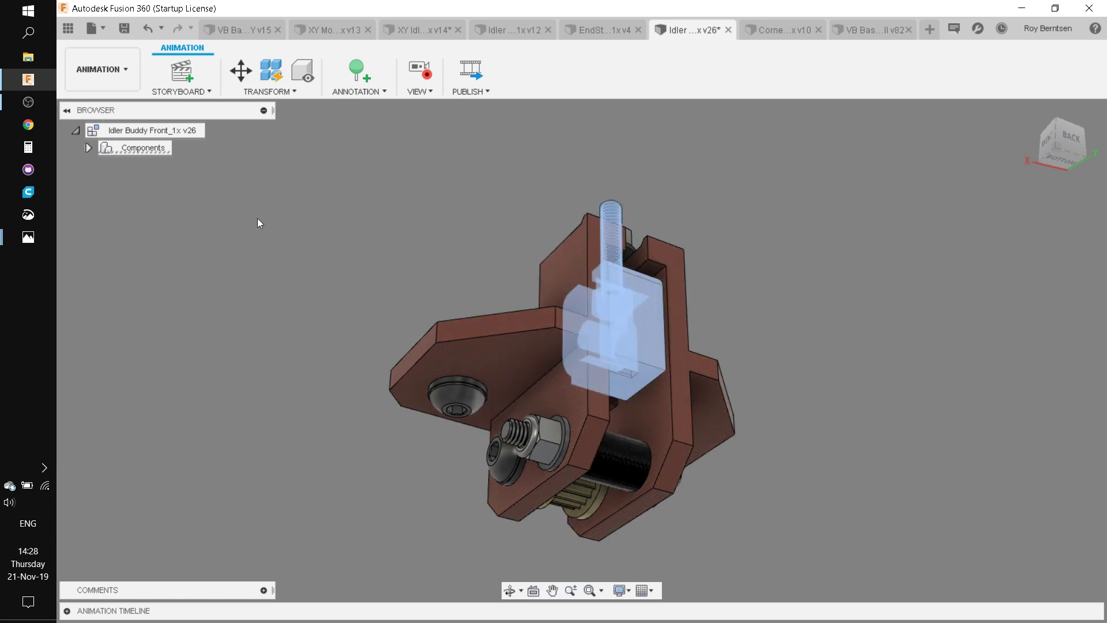
left_click(239, 74)
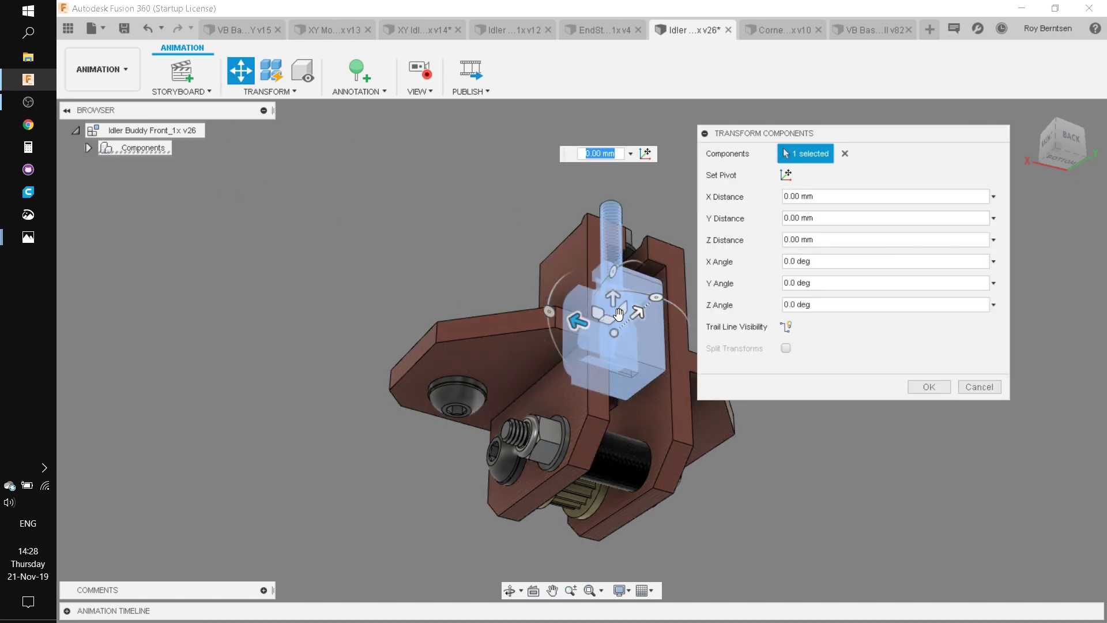
left_click_drag(641, 313, 757, 220)
left_click(945, 385)
- Examine the extracted tension block's belt slot and hex bolt seat, and the mounting bolt, washer and T-nut on the plate
middle_click_drag(897, 406, 822, 412, "shift")
left_click(849, 393)
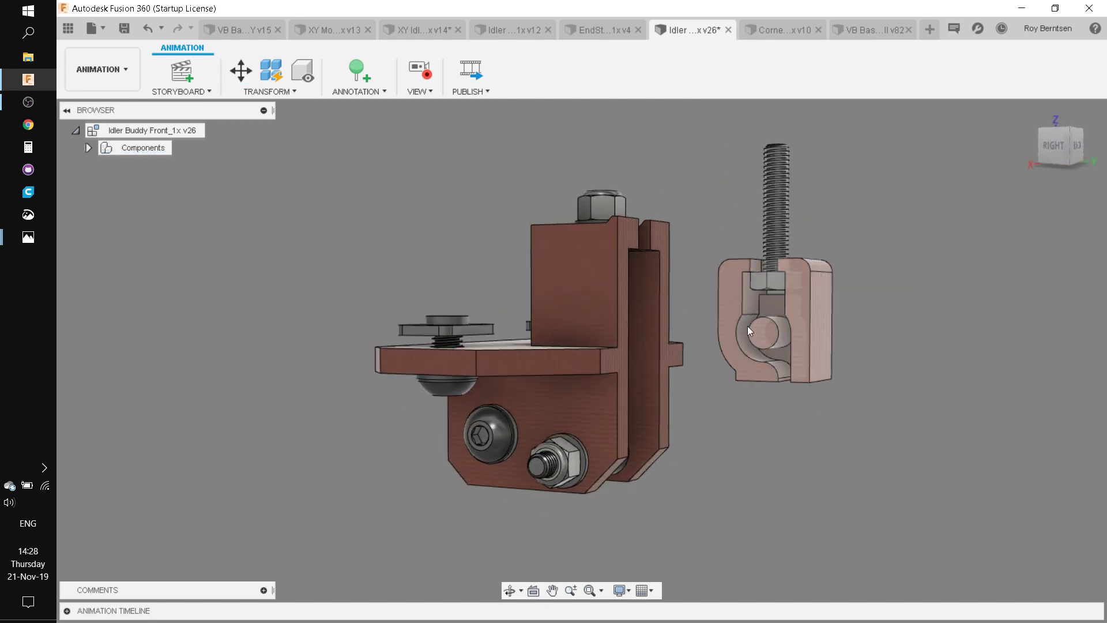
middle_click_drag(763, 440, 808, 424, "shift")
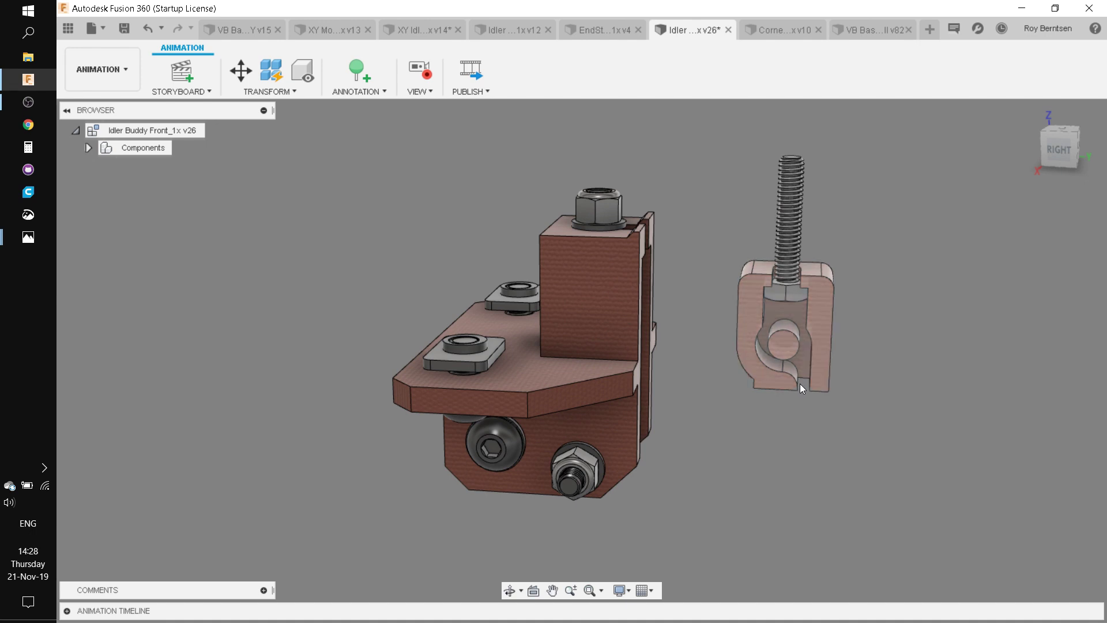
middle_click_drag(882, 434, 797, 450, "shift")
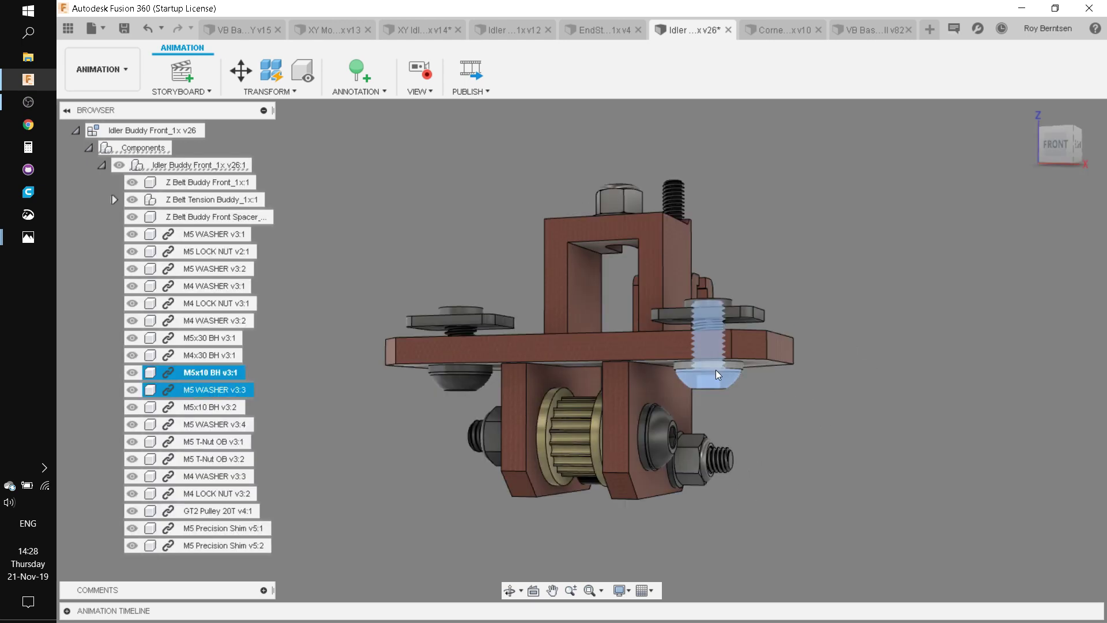
- Identify the M4x20 hex bolt in the tension block and the M4 lock nut and washer on top of the housing
middle_click_drag(830, 366, 802, 254, "shift")
left_click(783, 244)
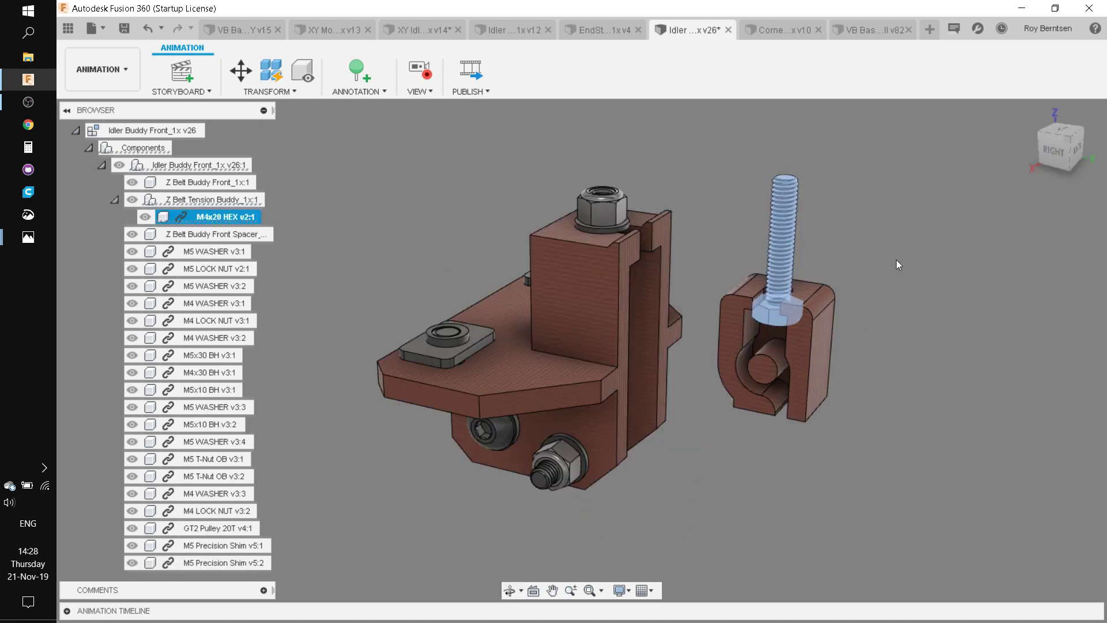
left_click(611, 208)
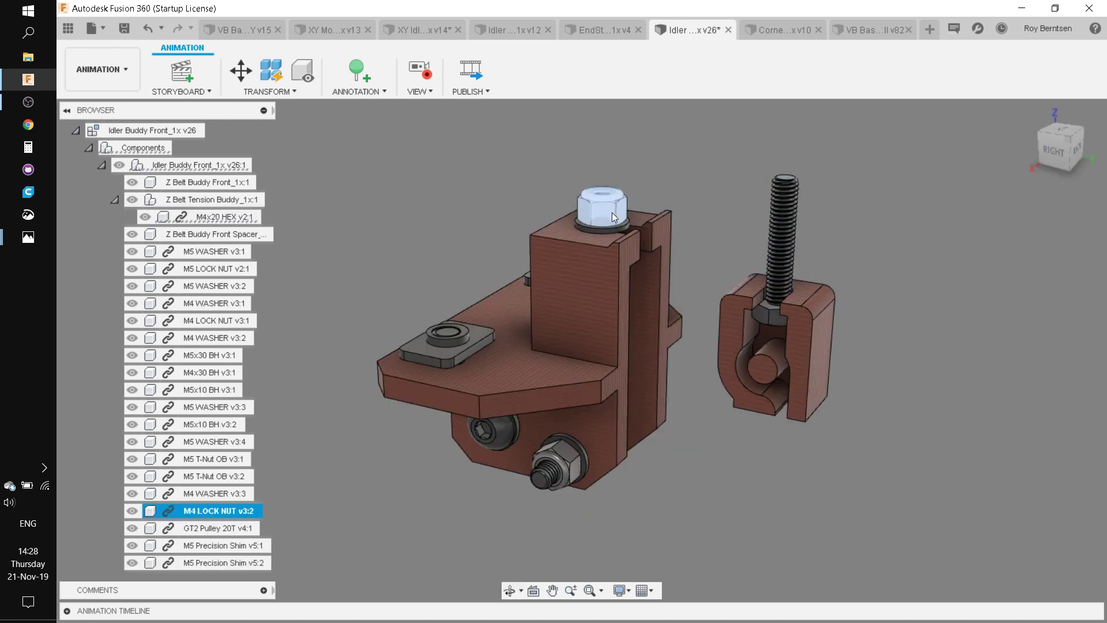
left_click(609, 224)
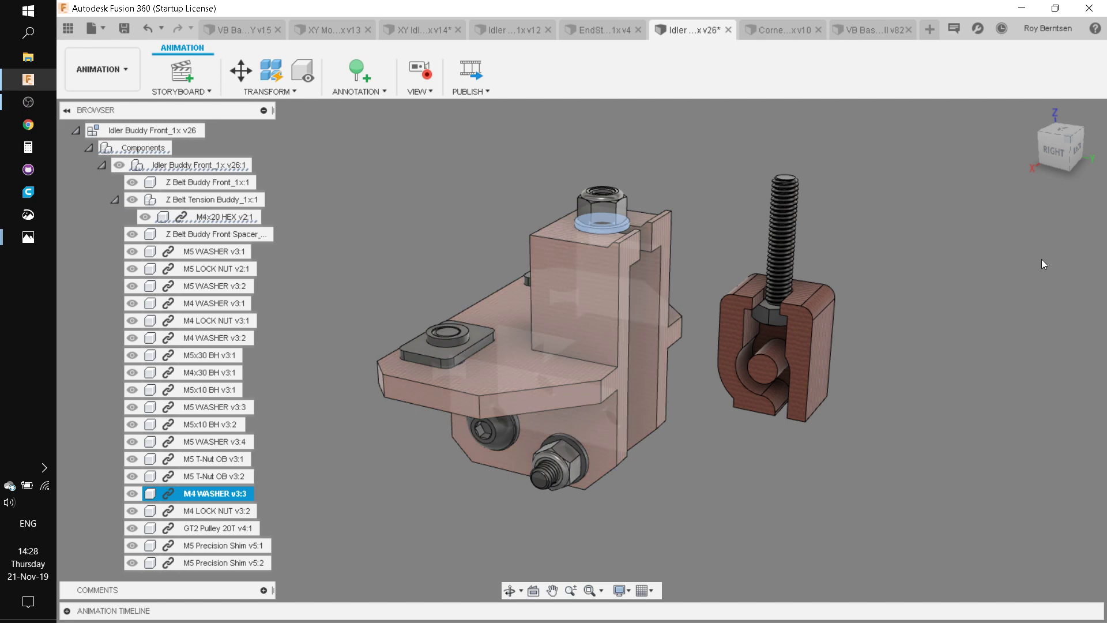
left_click(940, 287)
- Identify the M4x30 button head bolt running through the spacer and inspect it from the underside of the part
left_click(721, 464)
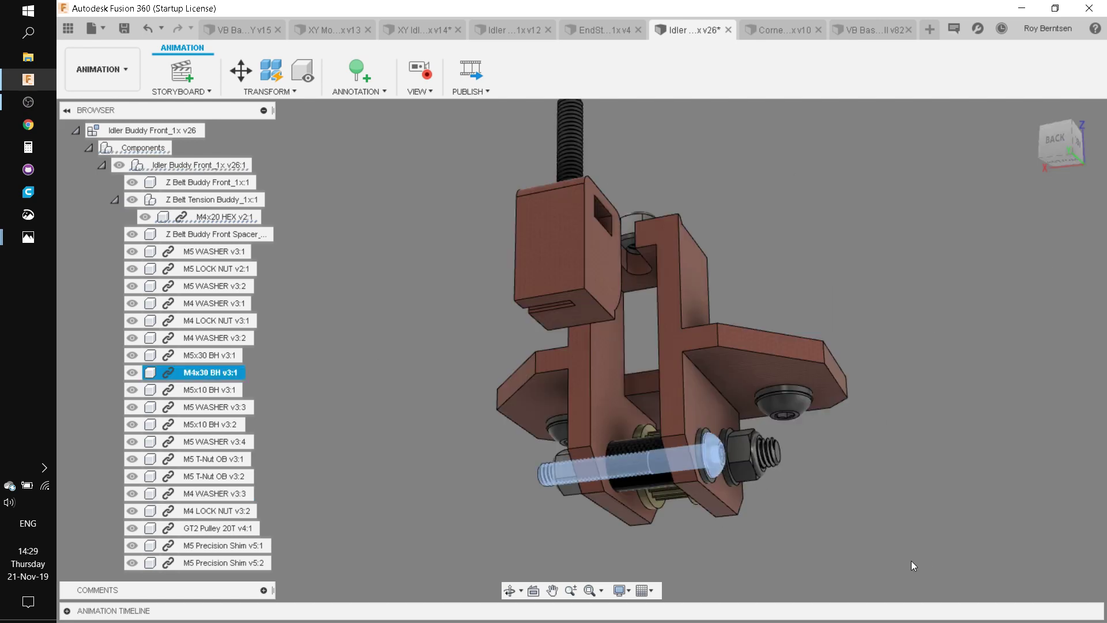
middle_click_drag(911, 560, 717, 521, "shift")
left_click(718, 522)
middle_click_drag(487, 537, 548, 518, "shift")
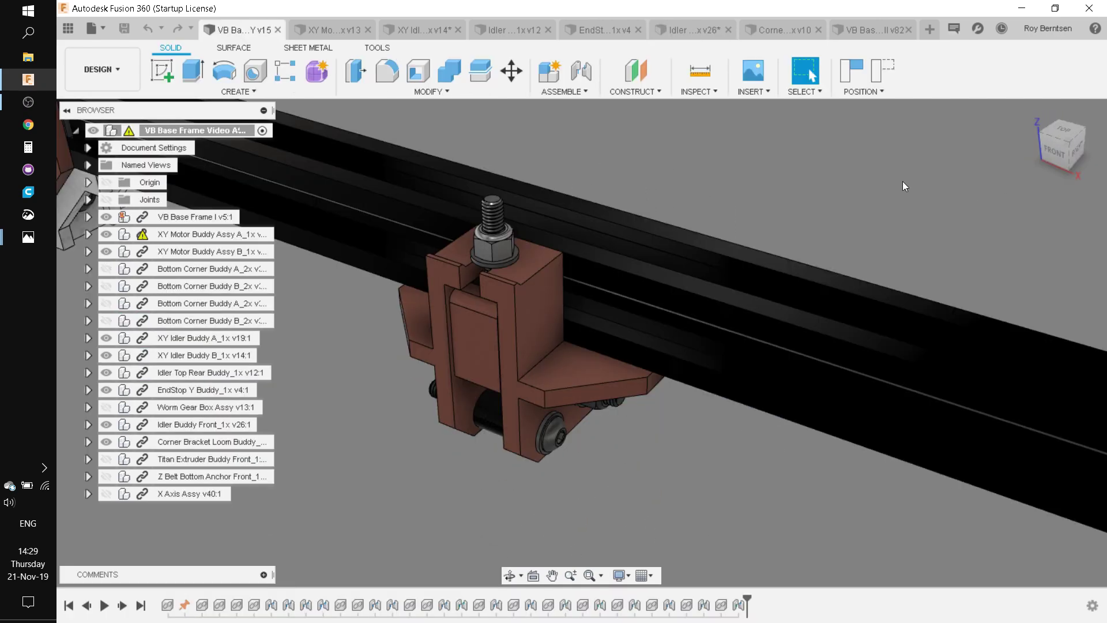
- Review the whole base frame assembly and locate the Corner Bracket Loom Buddy at its frame corner
scroll(894, 231, "down", 5)
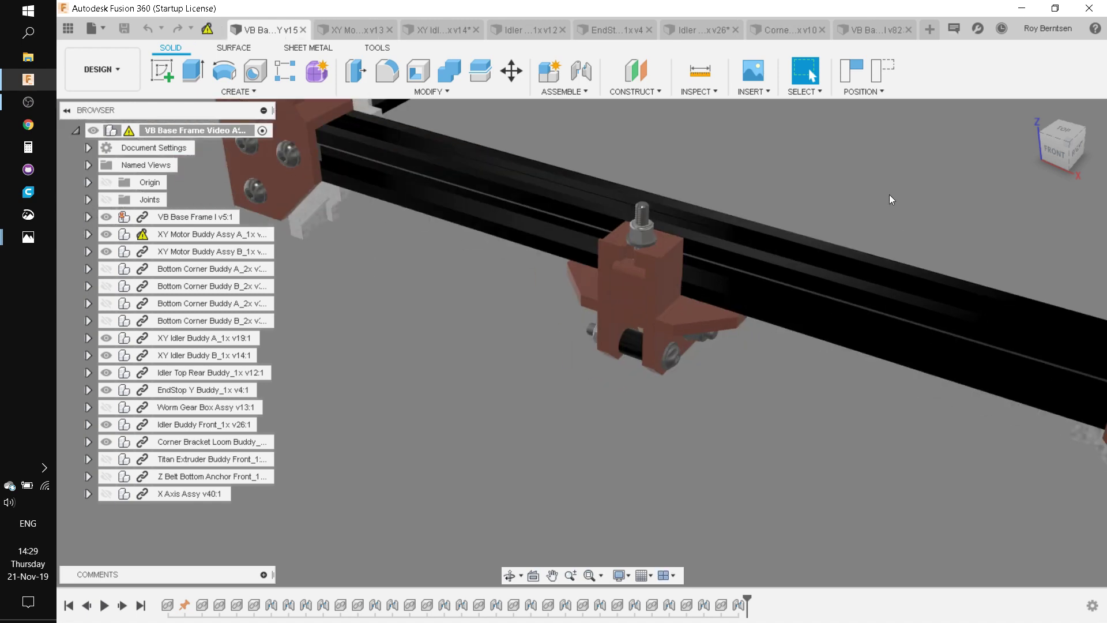
scroll(721, 398, "down", 3)
scroll(720, 402, "down", 6)
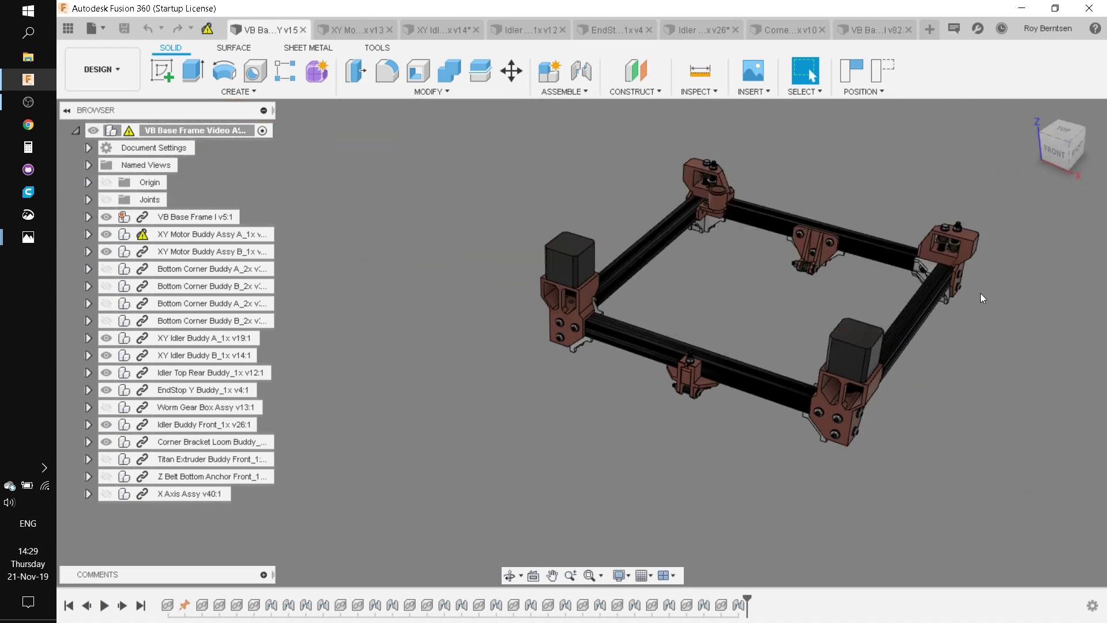
scroll(811, 176, "up", 2)
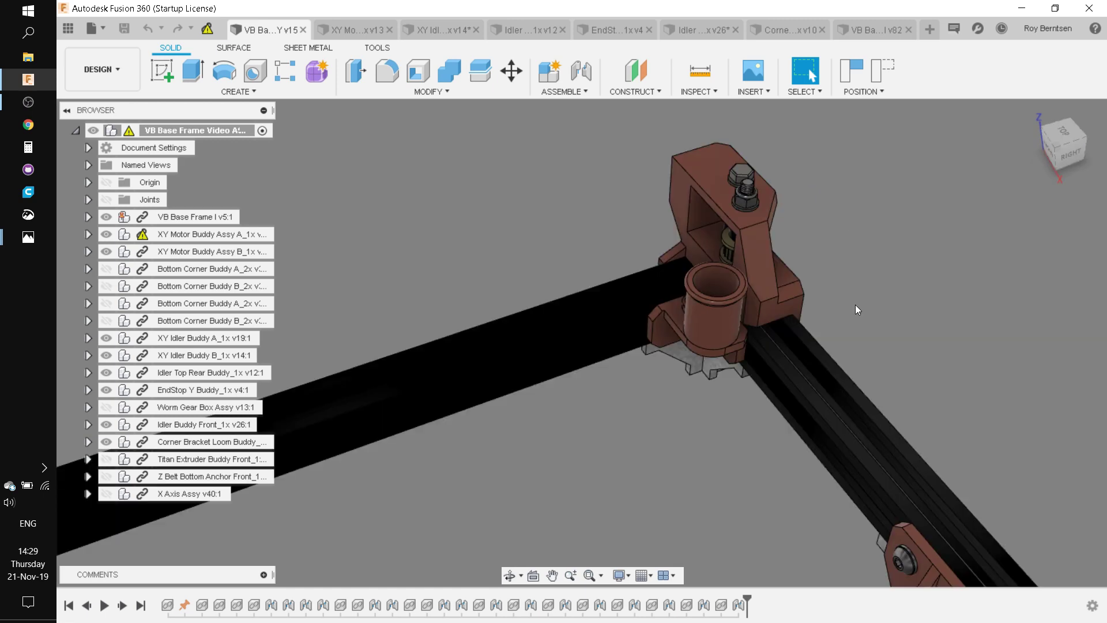
middle_click_drag(856, 304, 734, 341, "shift")
scroll(734, 340, "up", 3)
scroll(734, 340, "up", 2)
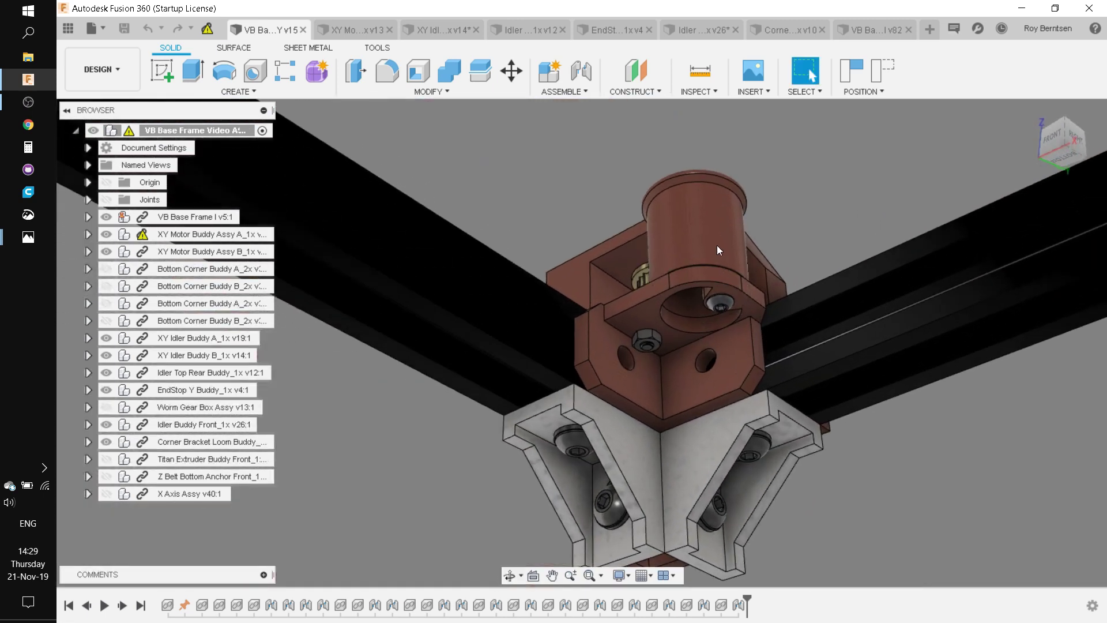
- Examine the cylindrical tube of the Corner Bracket Loom Buddy and how the bracket sits at the frame corner
left_click(717, 244)
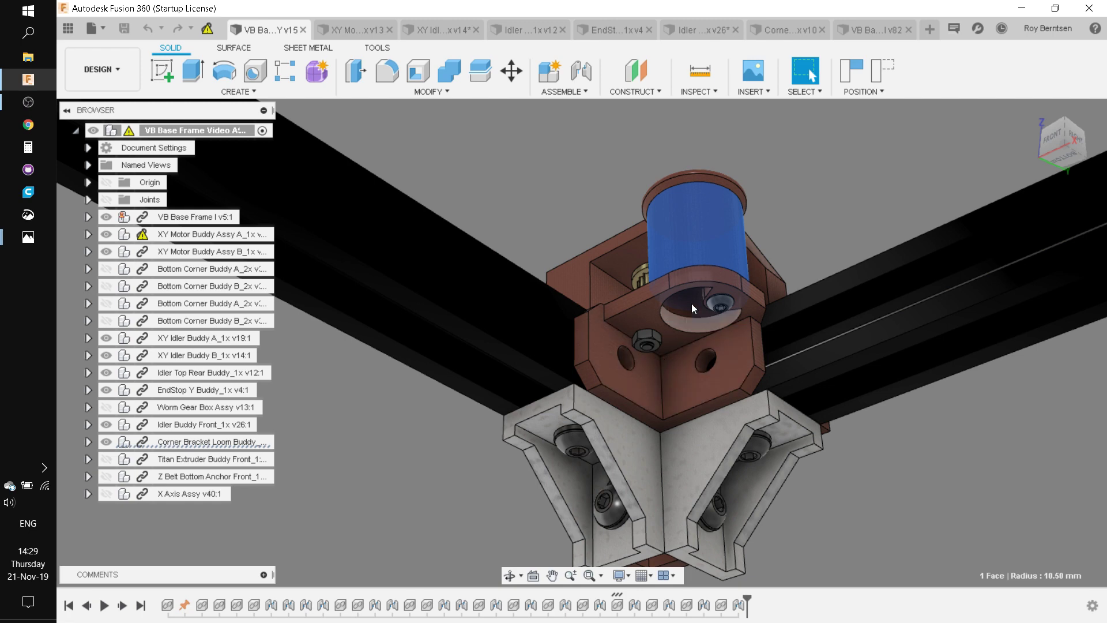
left_click(788, 195)
scroll(791, 192, "down", 2)
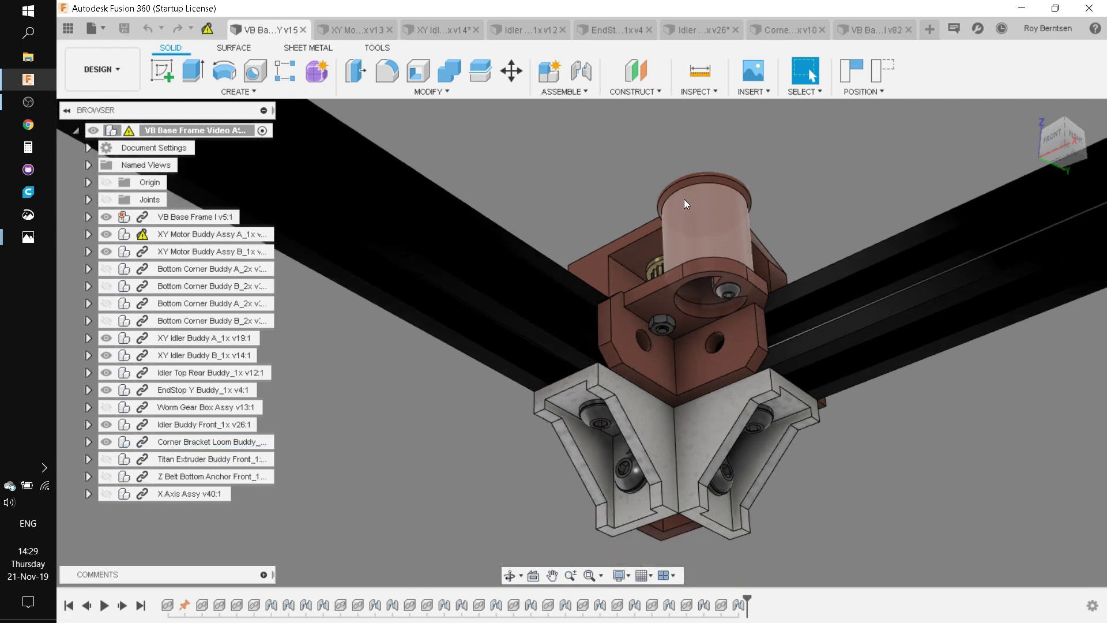
left_click(719, 220)
scroll(790, 192, "down", 2)
middle_click_drag(790, 192, 792, 306, "shift")
scroll(741, 341, "down", 2)
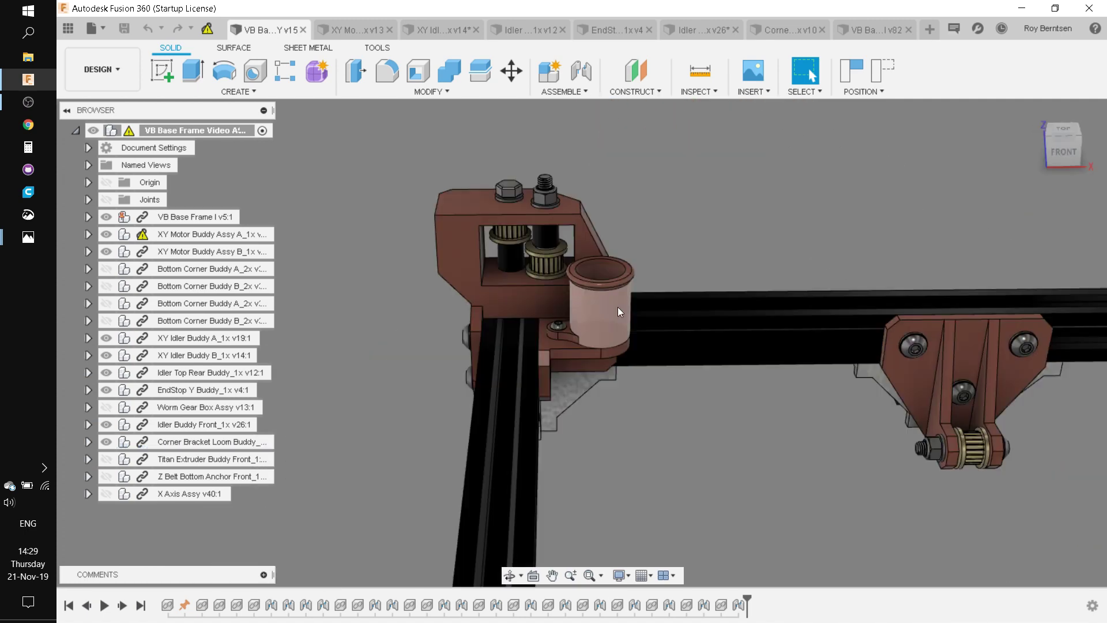
scroll(617, 307, "up", 1)
left_click(617, 303)
left_click(802, 178)
- Open the Corner Bracket Loom Buddy document and inspect its mounting holes, the M3 nut and the bolt beneath the tube
left_click(790, 30)
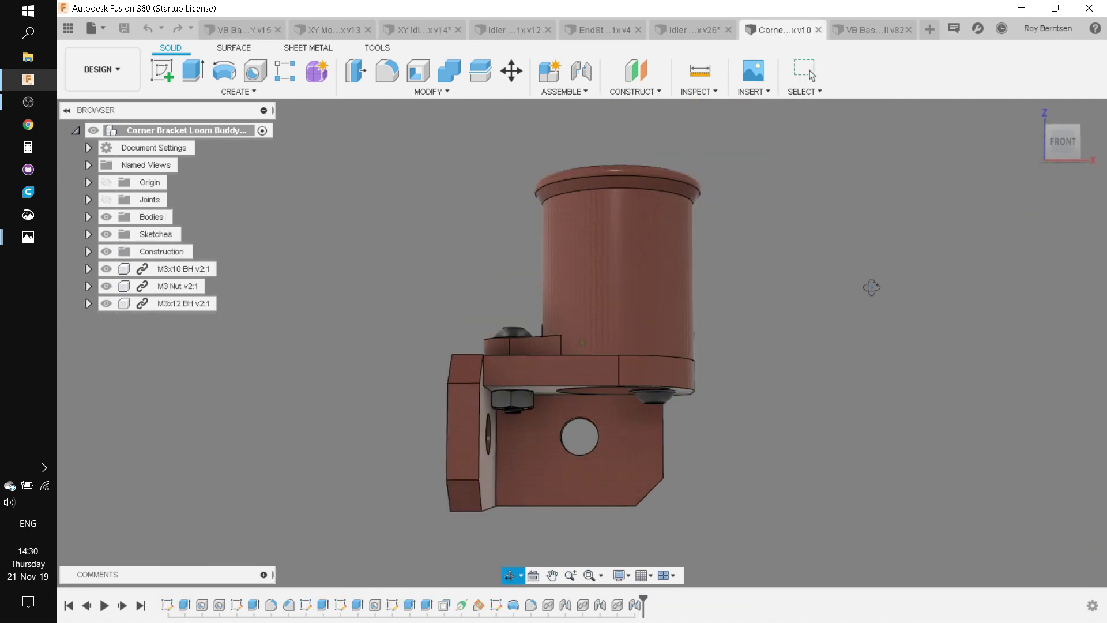
middle_click_drag(864, 277, 833, 248, "shift")
key("Escape")
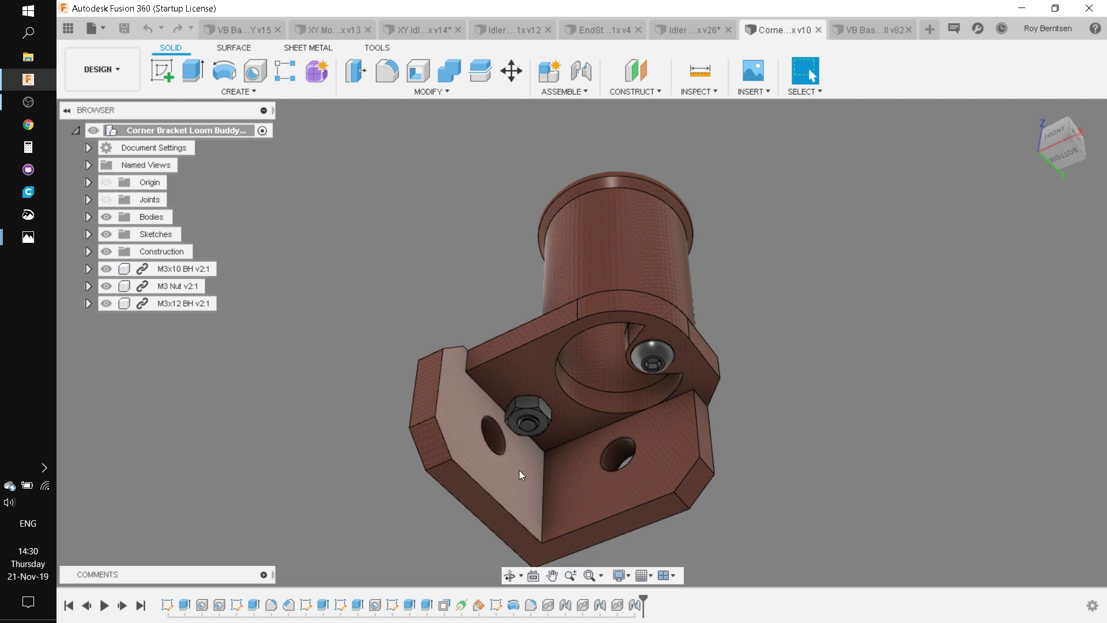
middle_click_drag(841, 415, 891, 478, "shift")
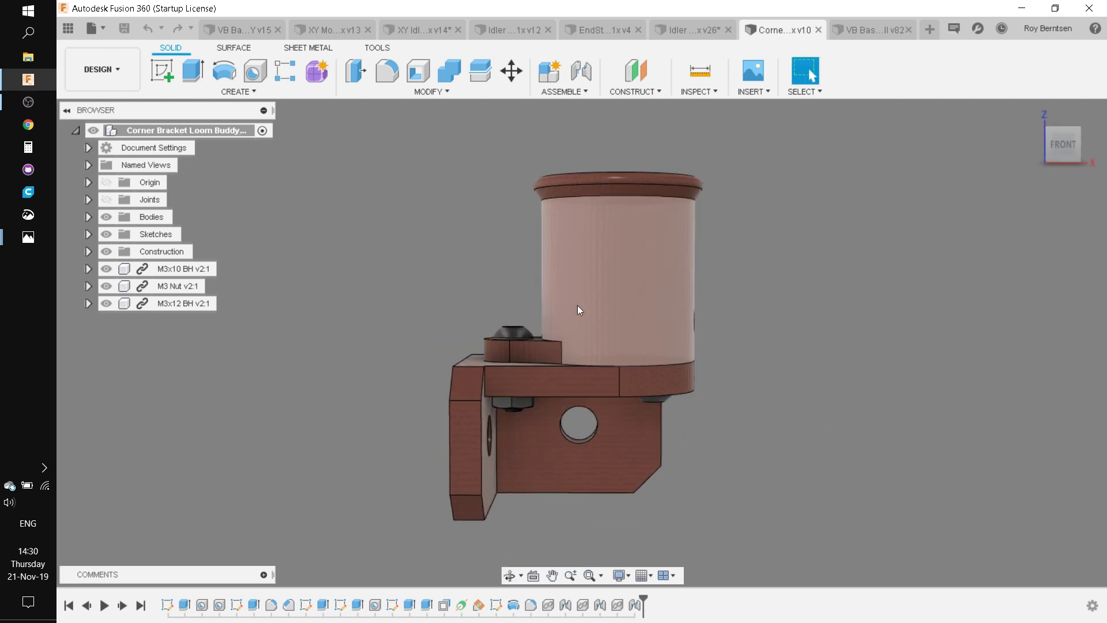
left_click(511, 402)
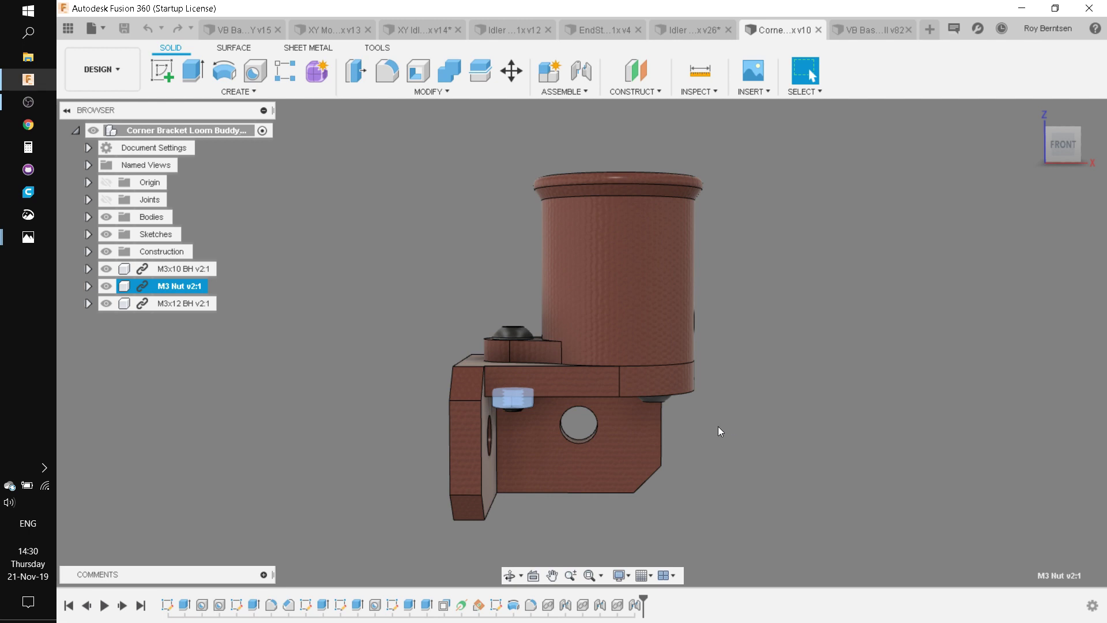
middle_click_drag(718, 426, 659, 397, "shift")
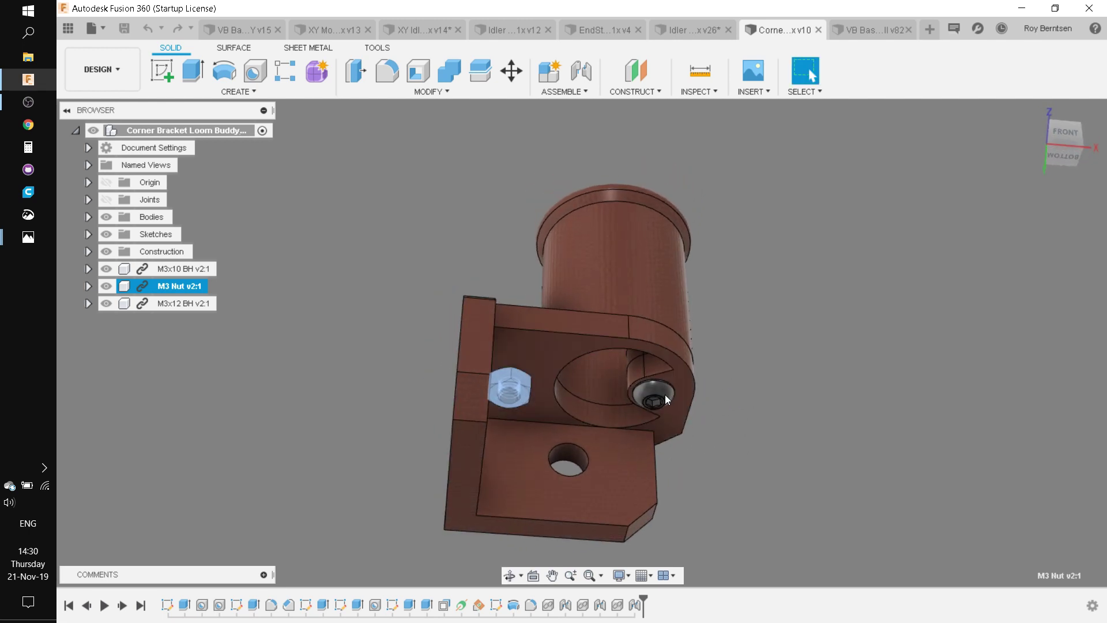
- Identify the M3x12 button head bolt inside the Corner Bracket Loom Buddy's tube and inspect it from below and above
left_click(665, 395)
middle_click_drag(814, 352, 865, 471, "shift")
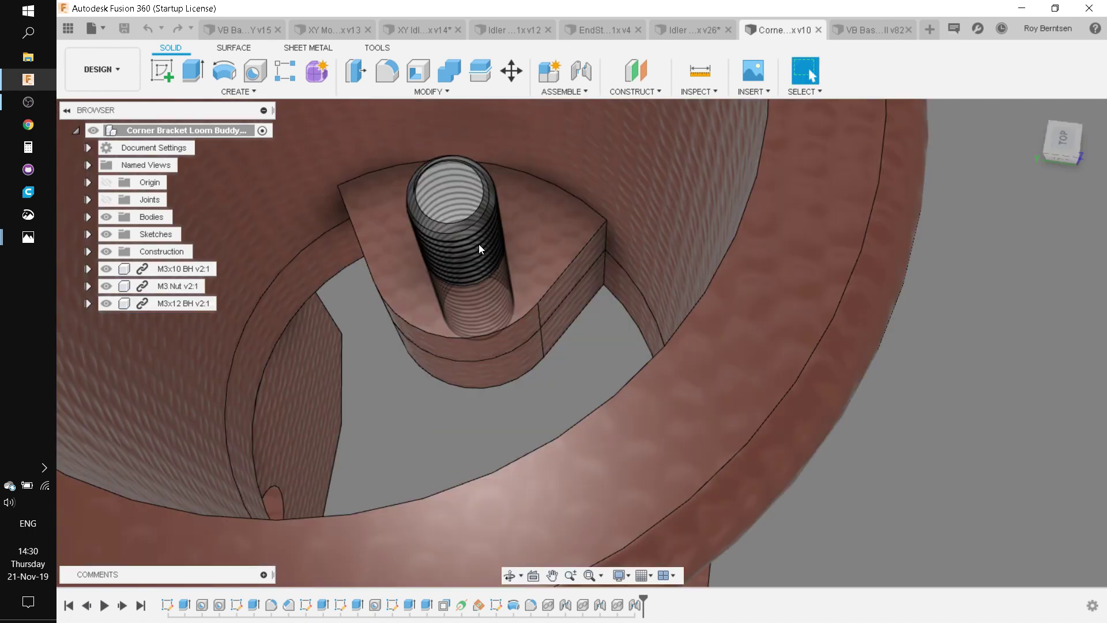
left_click(479, 244)
scroll(484, 248, "down", 2)
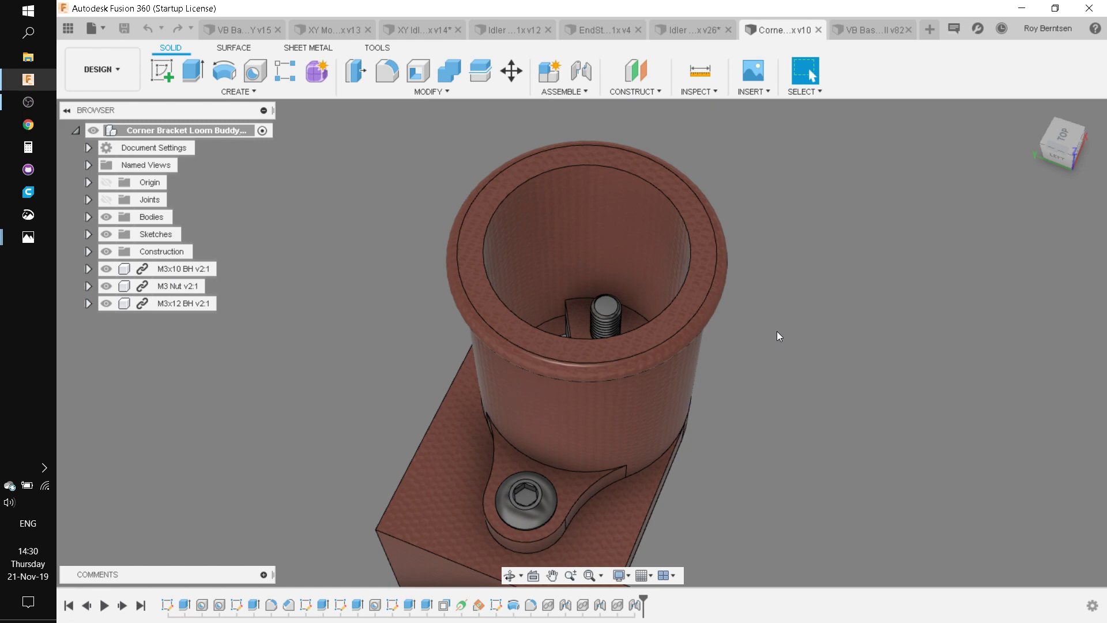
left_click(614, 309)
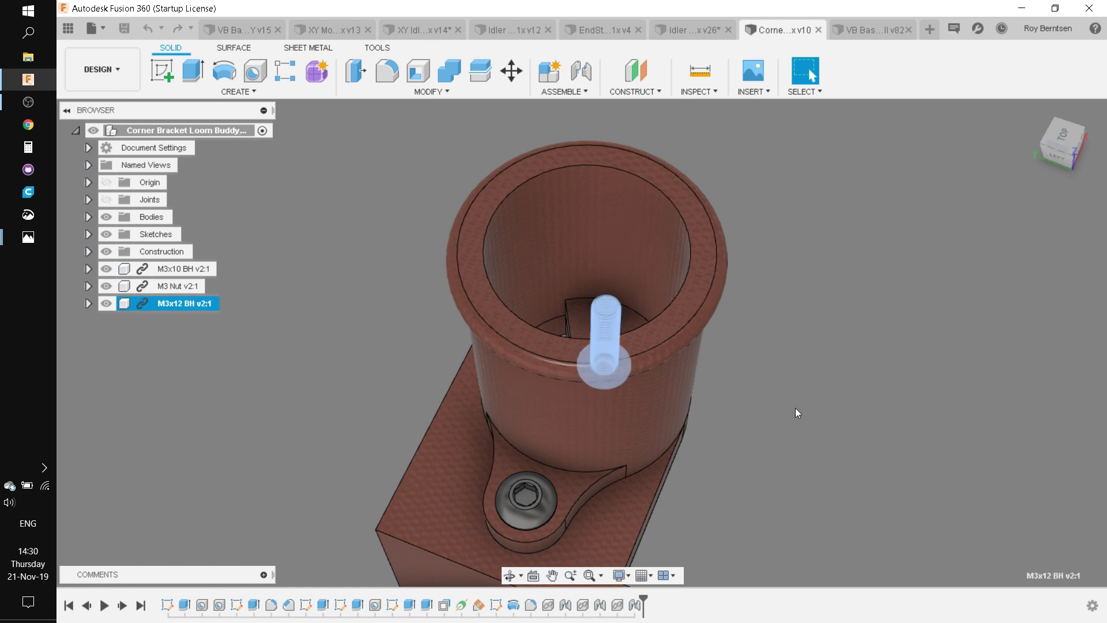
scroll(796, 401, "up", 3)
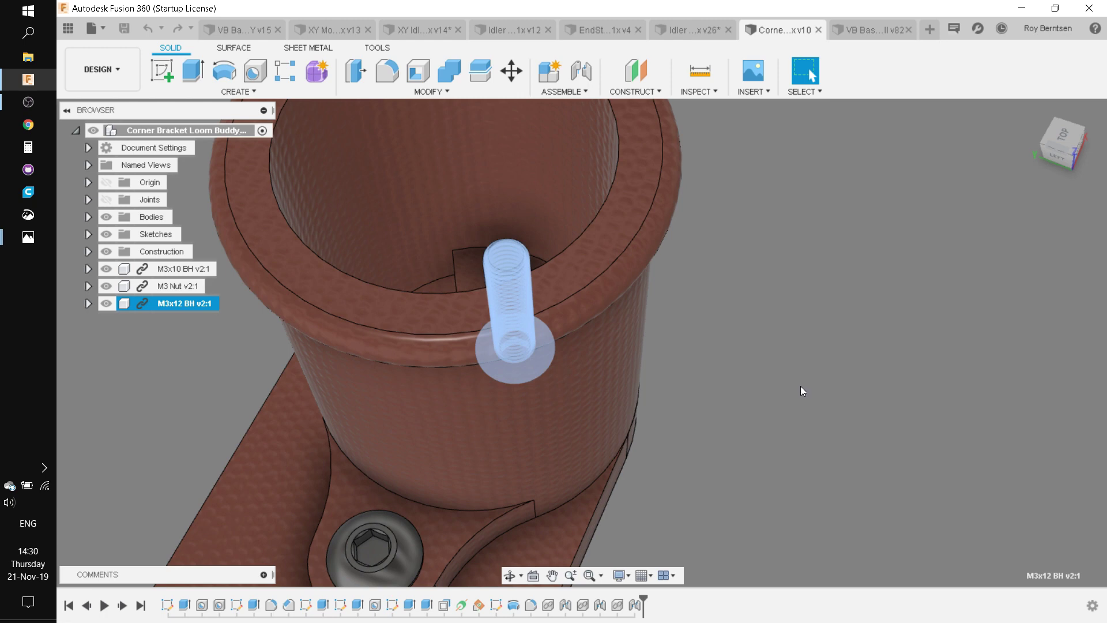
left_click(734, 383)
scroll(736, 383, "down", 5)
middle_click_drag(742, 394, 825, 427, "shift")
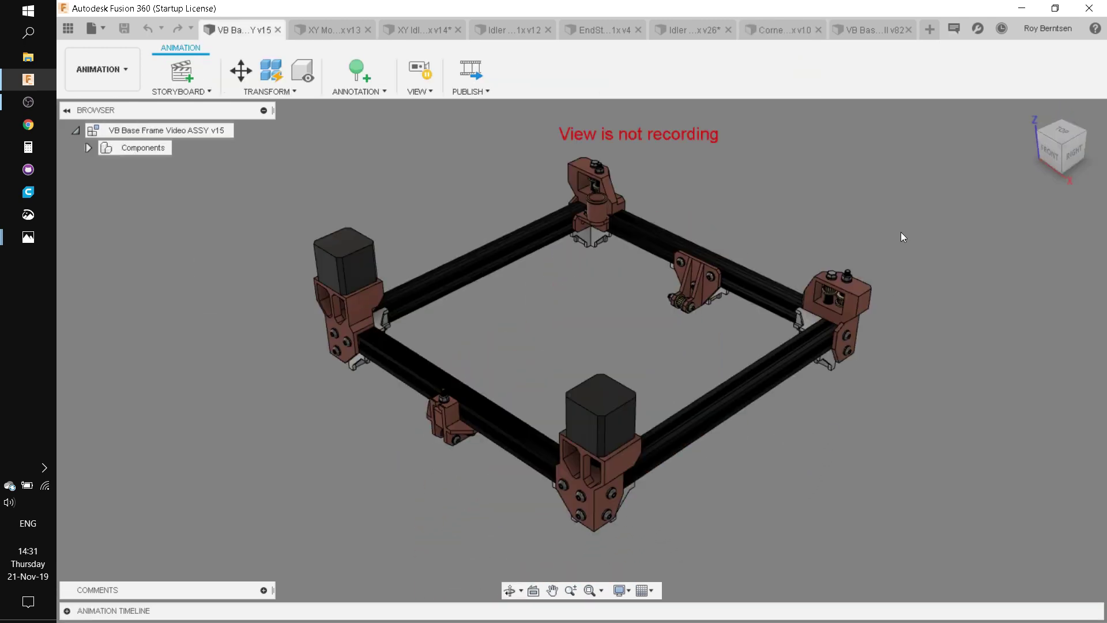
- Review the VB Base Frame Video ASSY animation, examining the frame both assembled and exploded
scroll(905, 241, "up", 2)
scroll(906, 249, "down", 2)
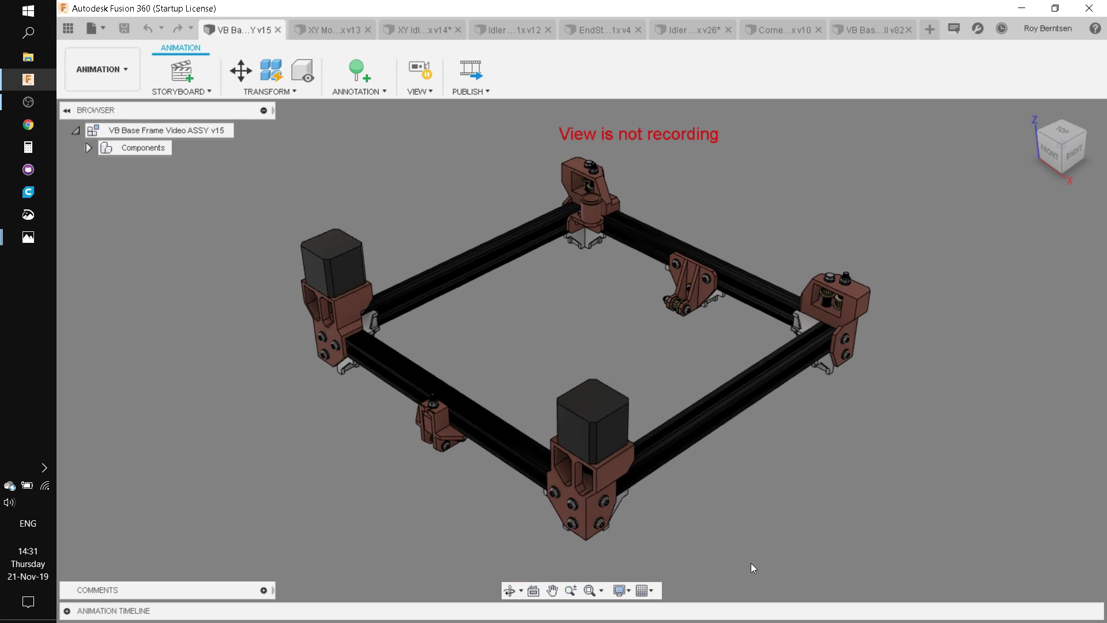
scroll(733, 556, "up", 1)
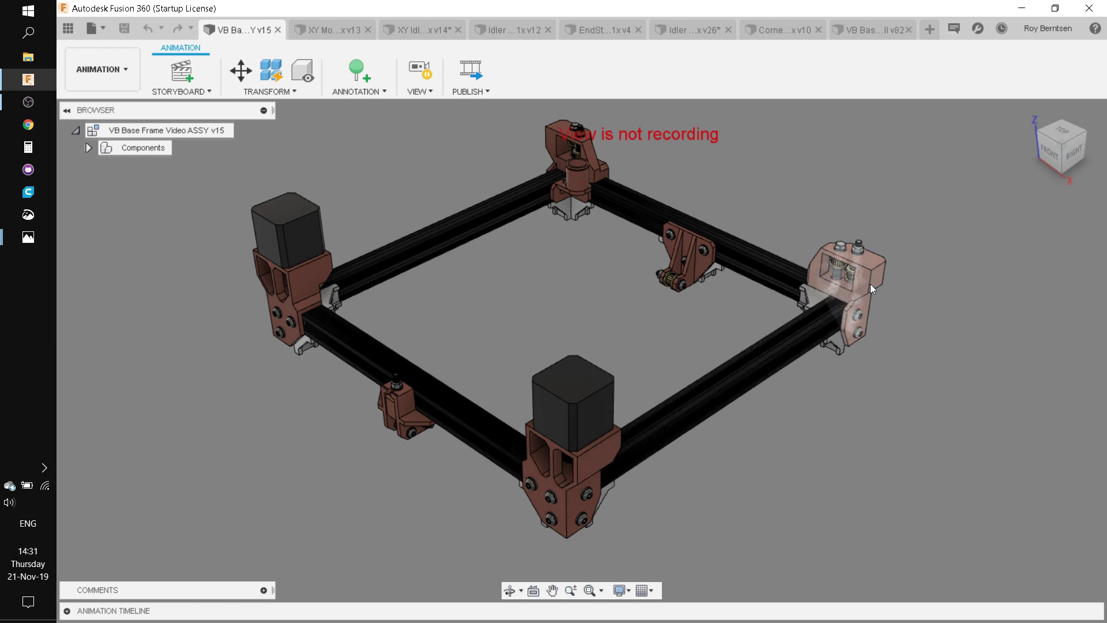
left_click(760, 367)
left_click(789, 217)
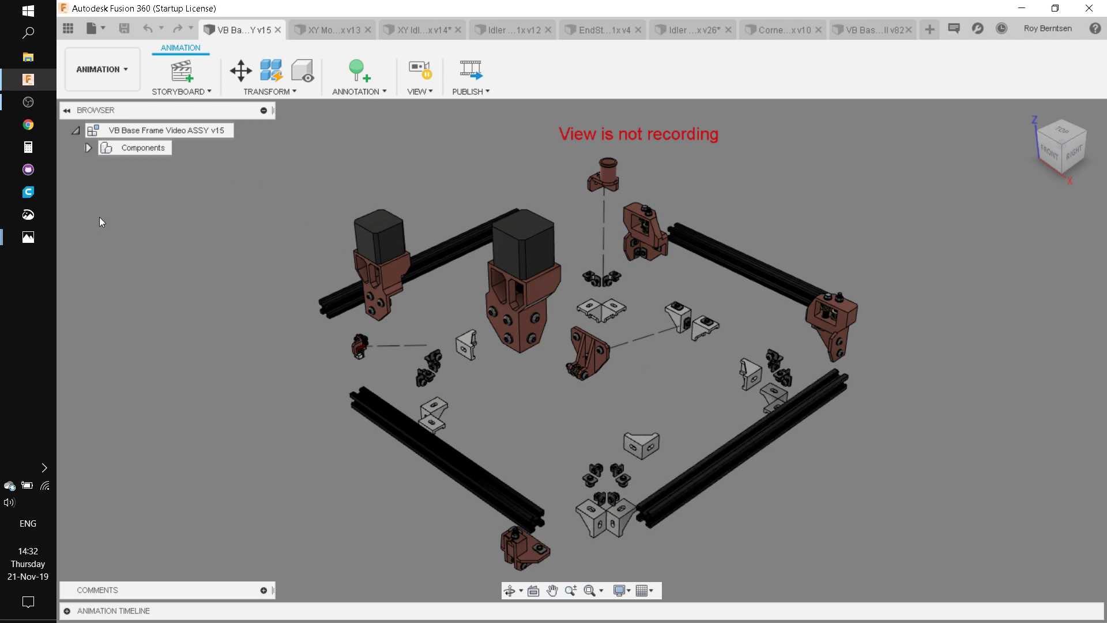
- Switch to File Explorer and open VB Base Frame Step 2 Animation.avi from the V-Baby CoreXY Document Library's Drawings folder
left_click(28, 58)
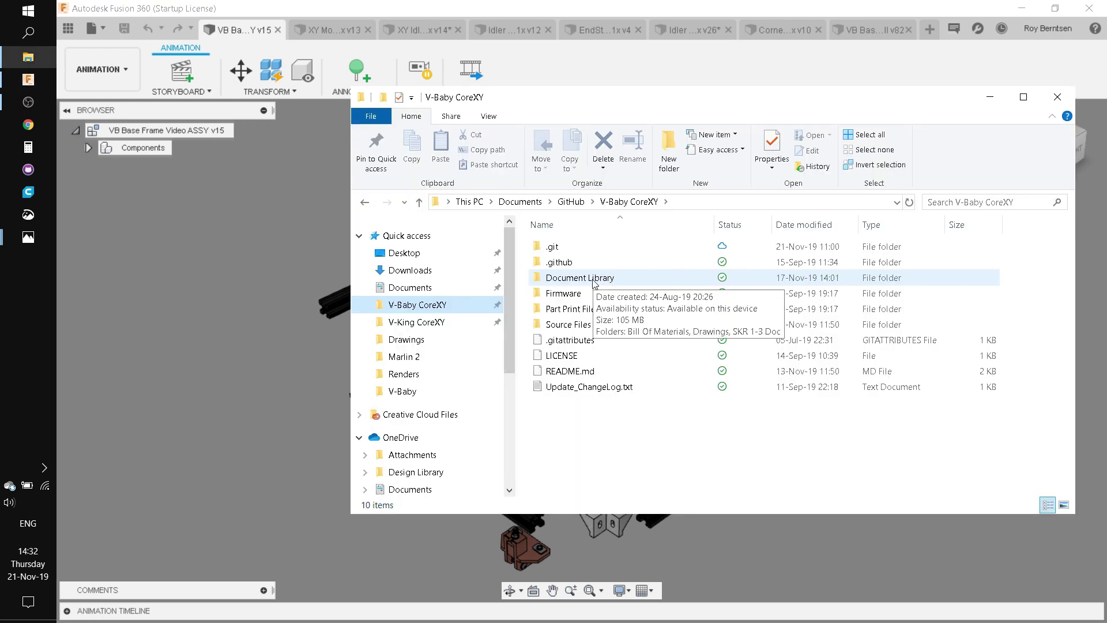
double_click(593, 278)
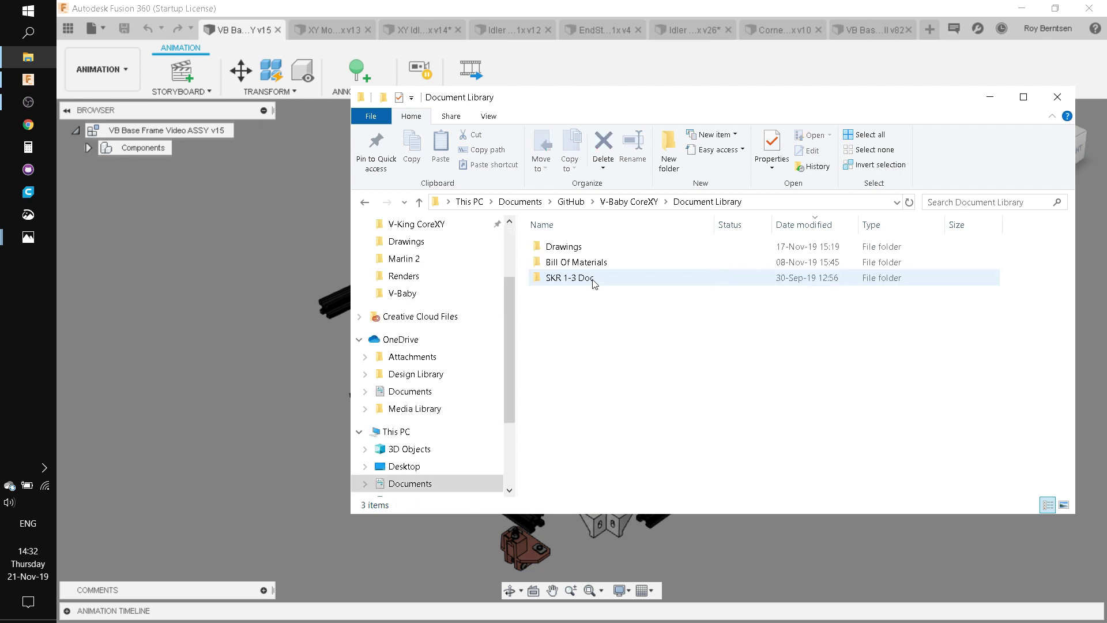
double_click(584, 252)
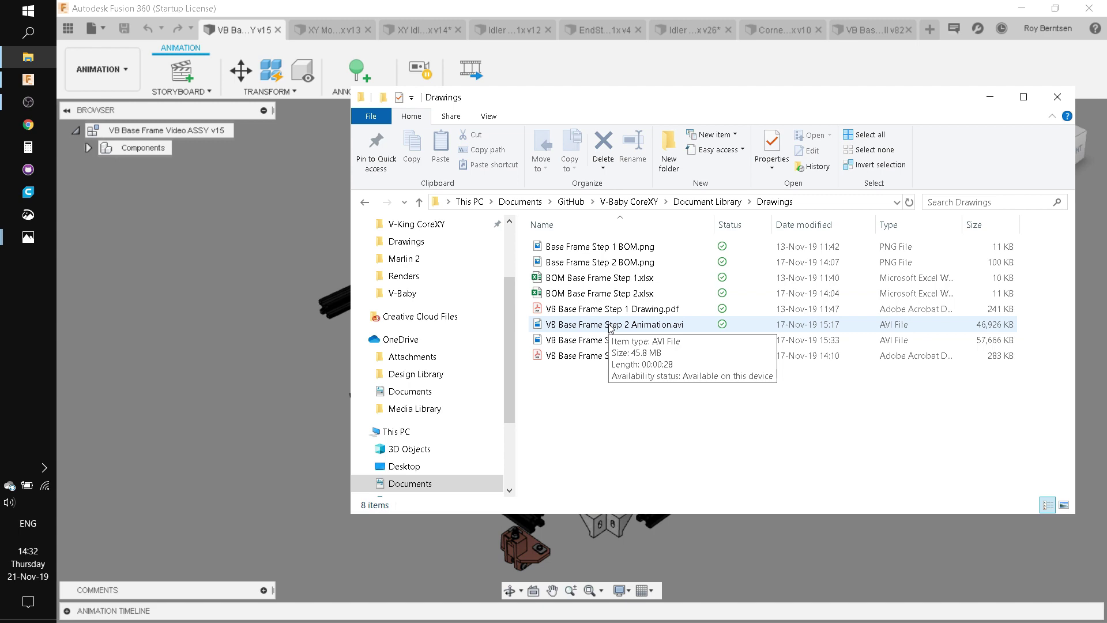
double_click(610, 325)
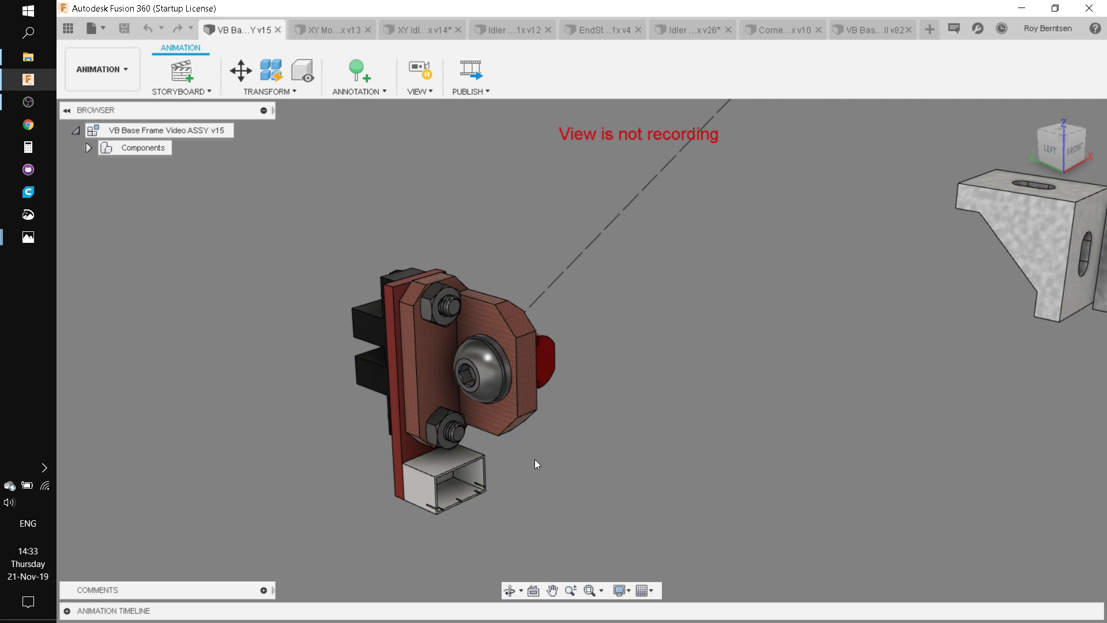
- Inspect the end stop mount with its bolt and nuts in the exploded base frame view
left_click(514, 416)
left_click(662, 477)
left_click(1029, 111)
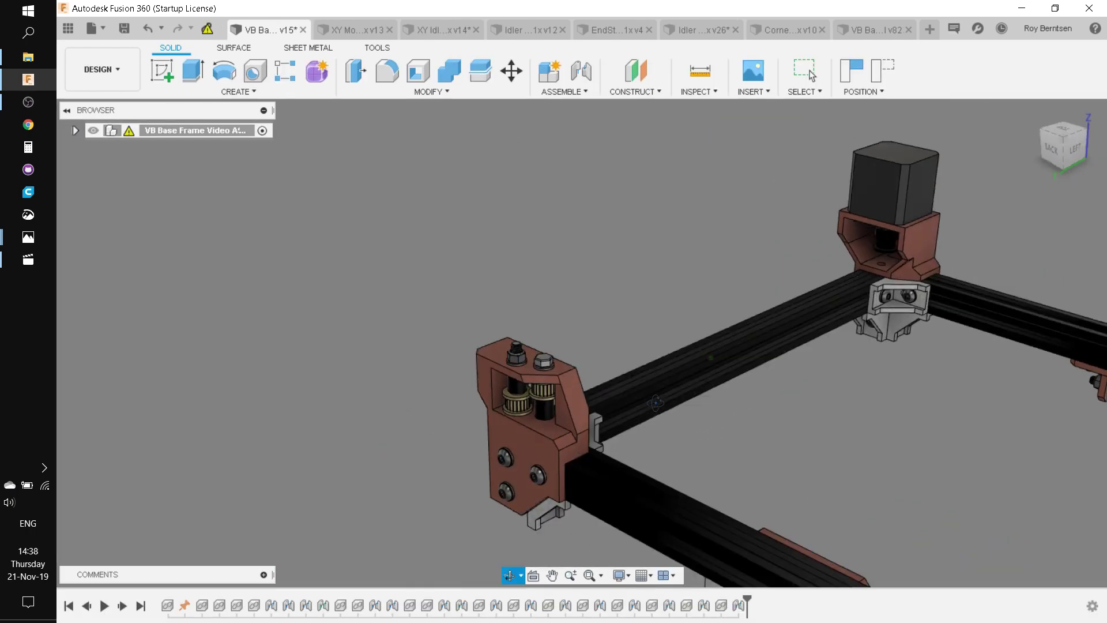
- Inspect the L brackets and their bolts beneath the motor mount at the inner frame corner of the design
middle_click_drag(656, 401, 766, 409, "shift")
scroll(1071, 296, "up", 5)
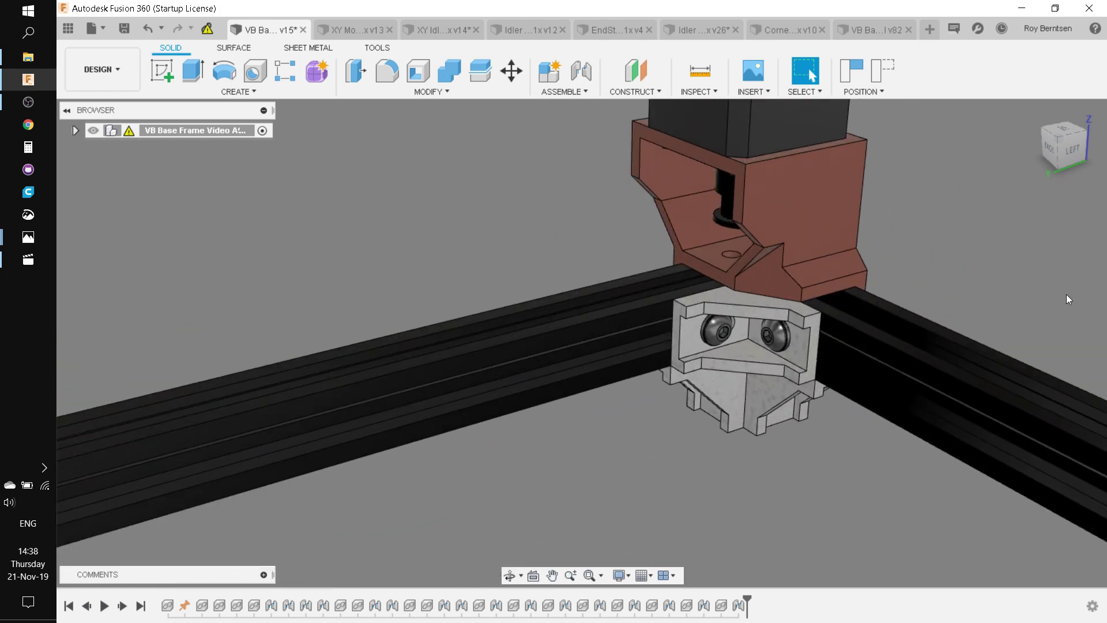
left_click(617, 384)
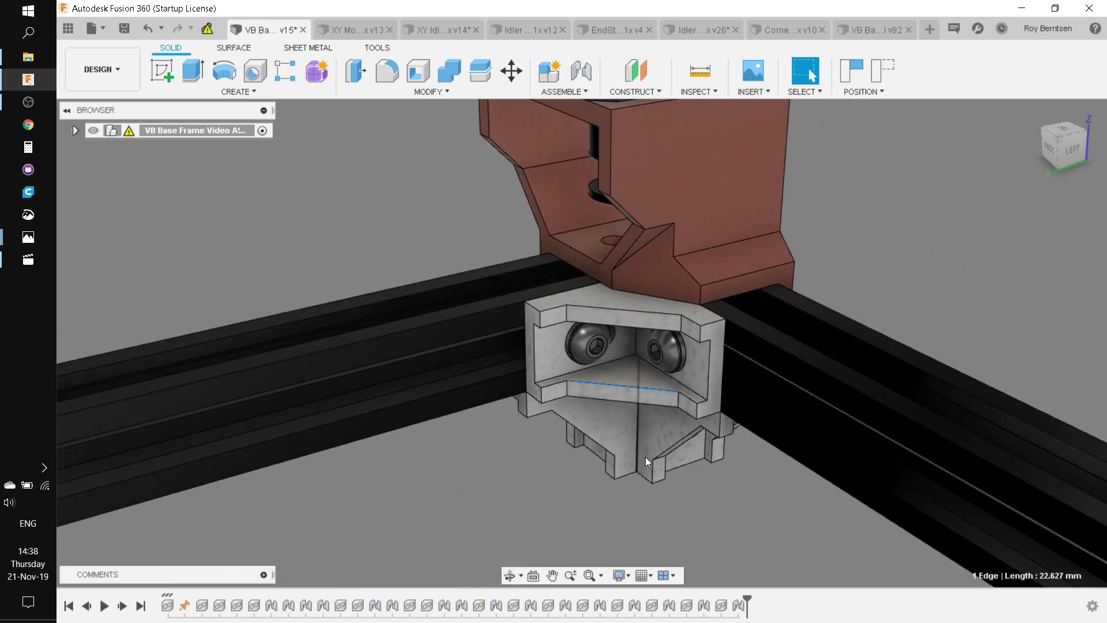
middle_click_drag(648, 476, 899, 478, "shift")
scroll(455, 472, "down", 5)
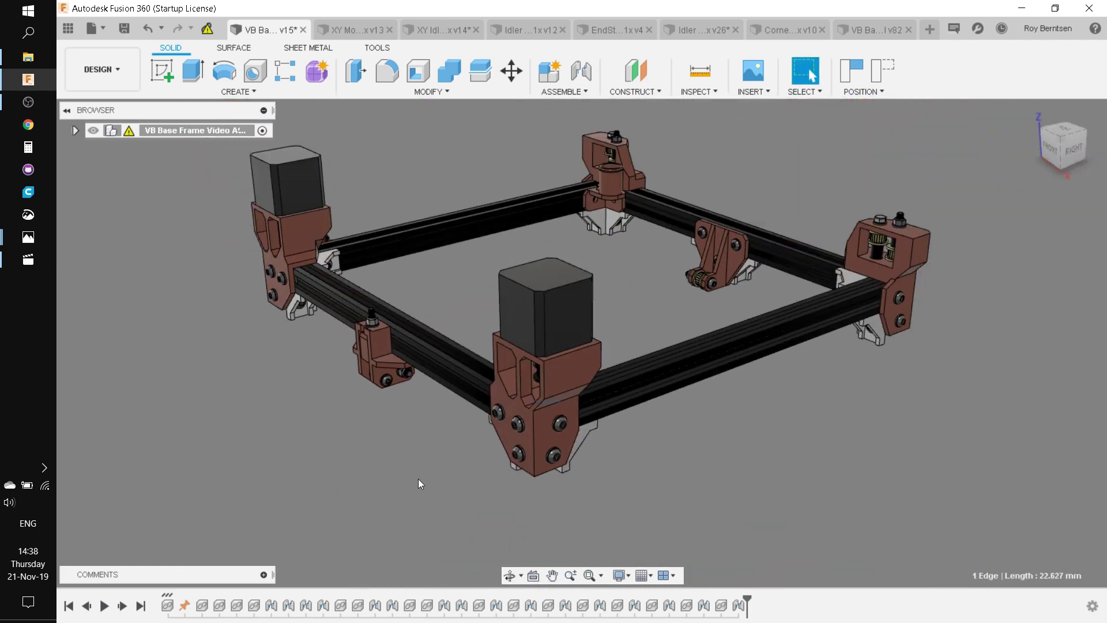
- Examine the front motor mount corner, identifying the 2020 V-Slot 350 extrusion and the M5x10 button head bolts holding the mount
scroll(824, 387, "up", 3)
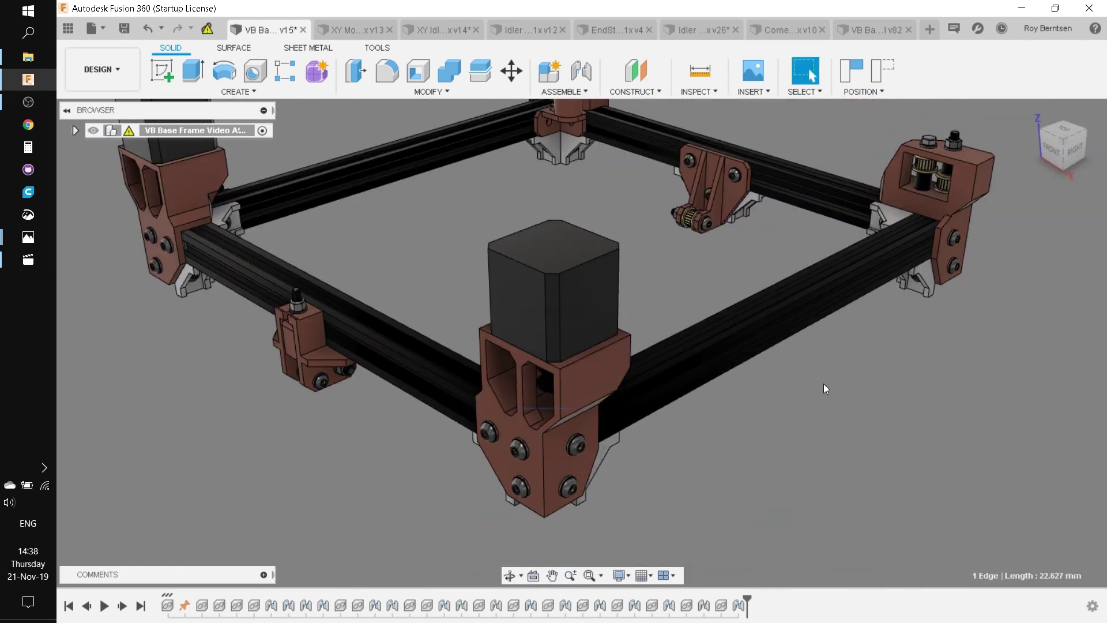
left_click(750, 332)
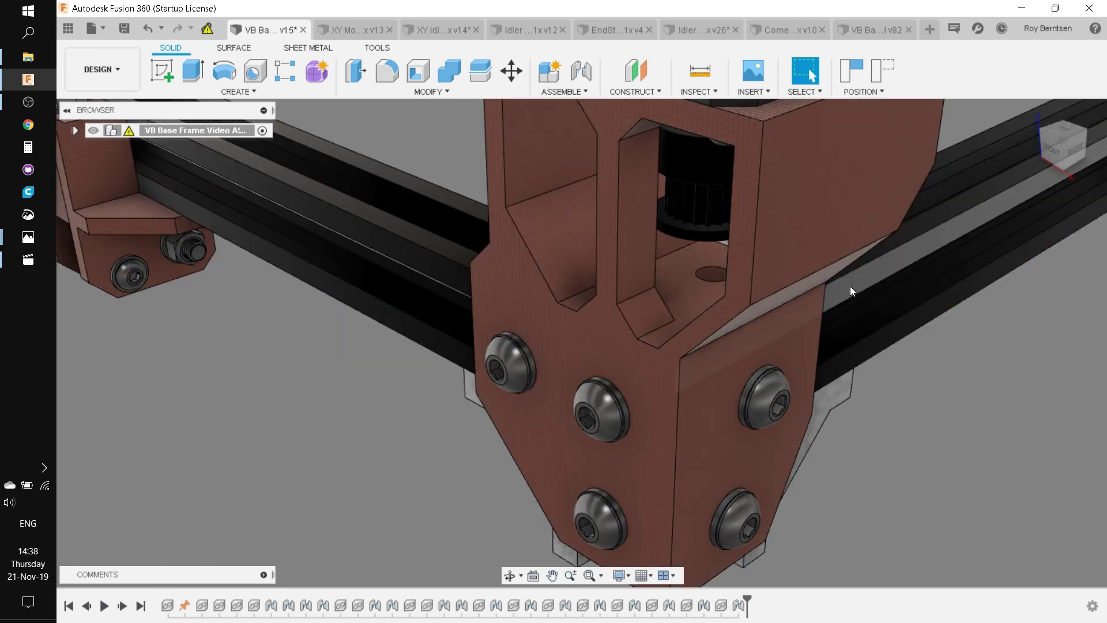
left_click(851, 285)
double_click(850, 284)
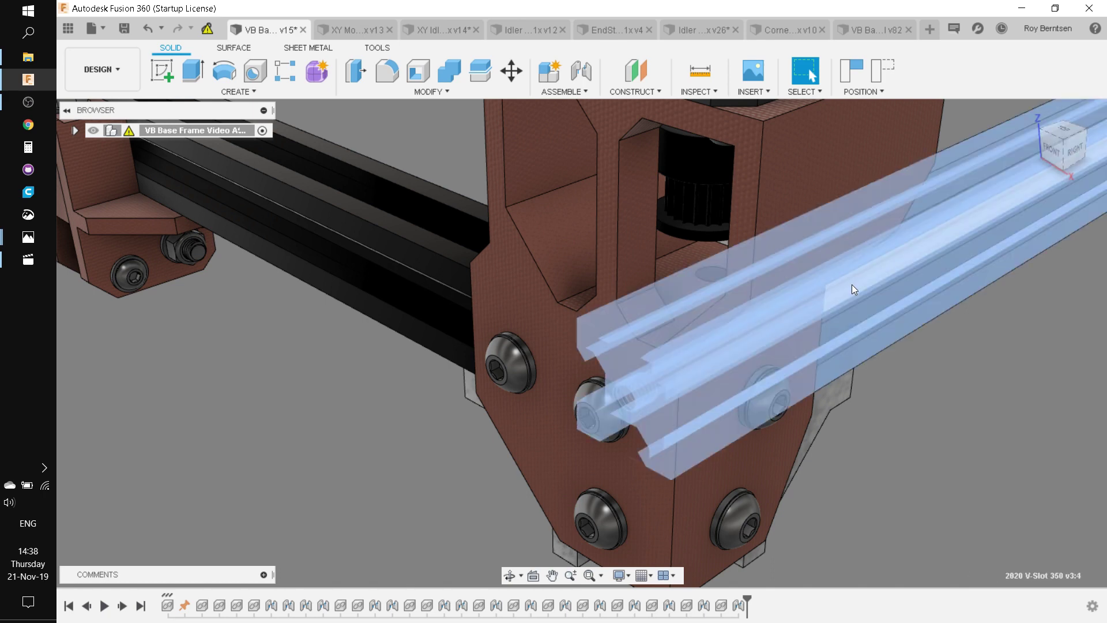
left_click(937, 496)
left_click(603, 408)
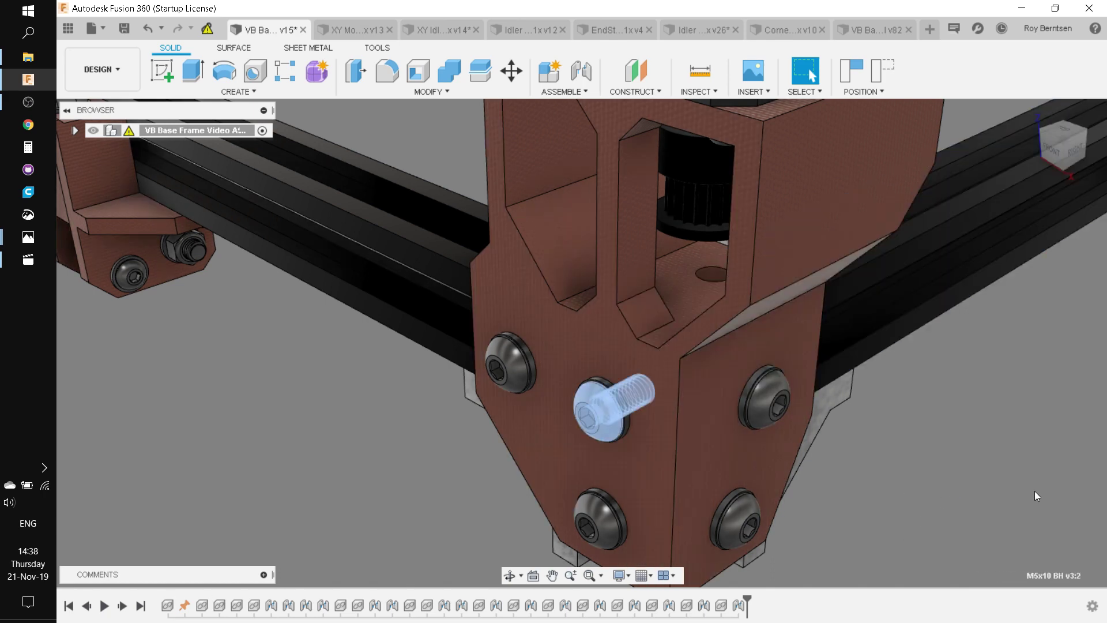
left_click(887, 319)
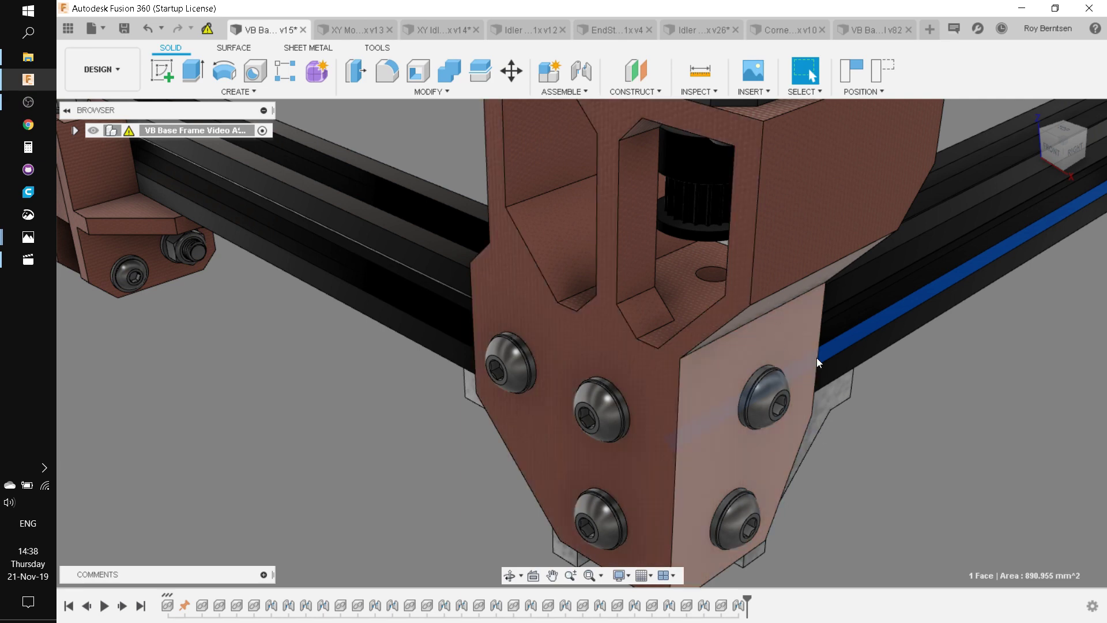
left_click(988, 439)
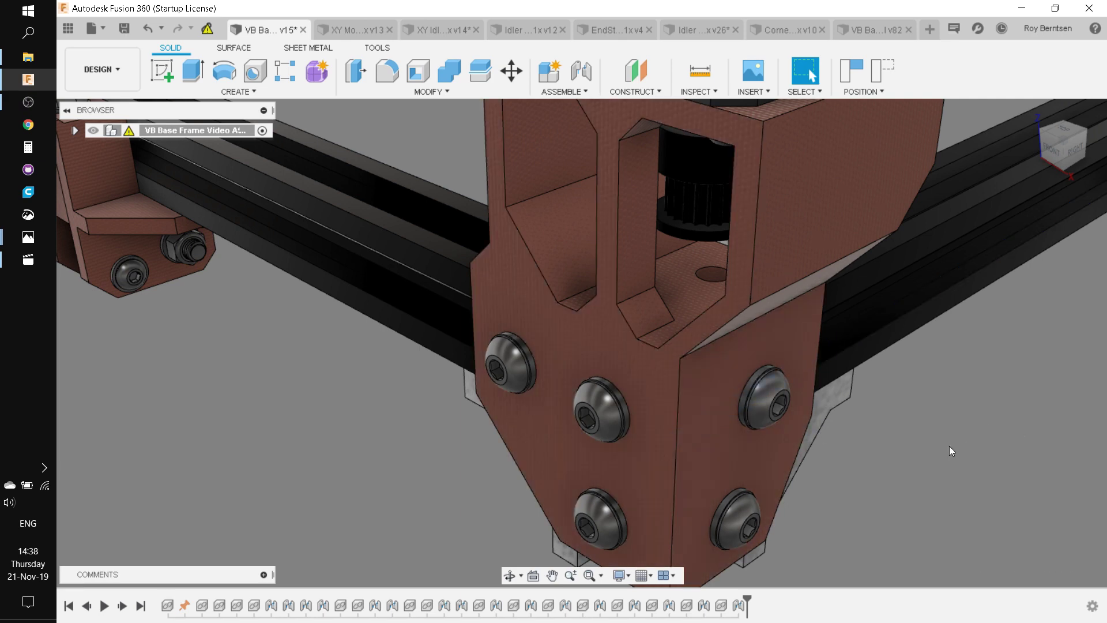
left_click(775, 389)
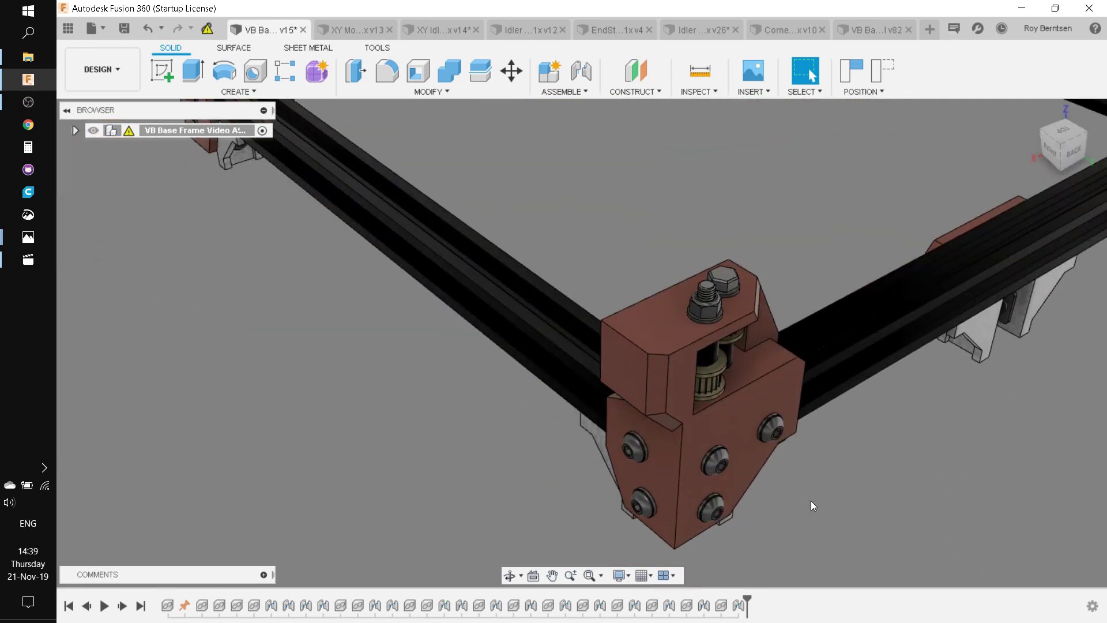
- Inspect the idler mount at the opposite corner and identify the 2020 V-Slot 350 extrusion that meets it
scroll(778, 507, "up", 3)
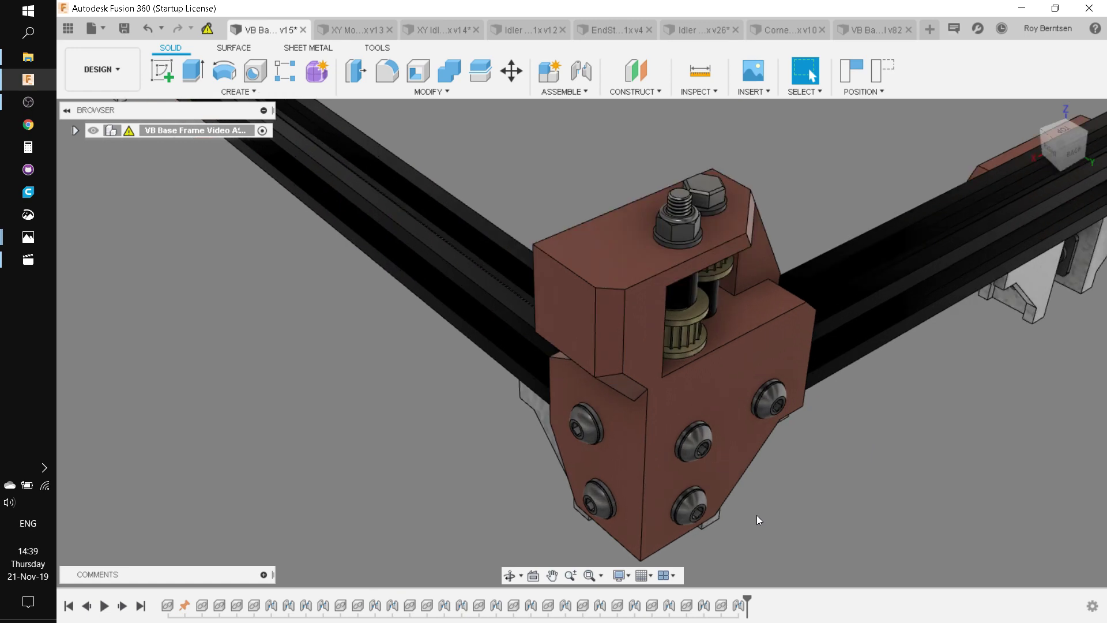
left_click(655, 392)
left_click(847, 479)
middle_click_drag(840, 464, 992, 433, "shift")
left_click(449, 437)
scroll(621, 396, "down", 5)
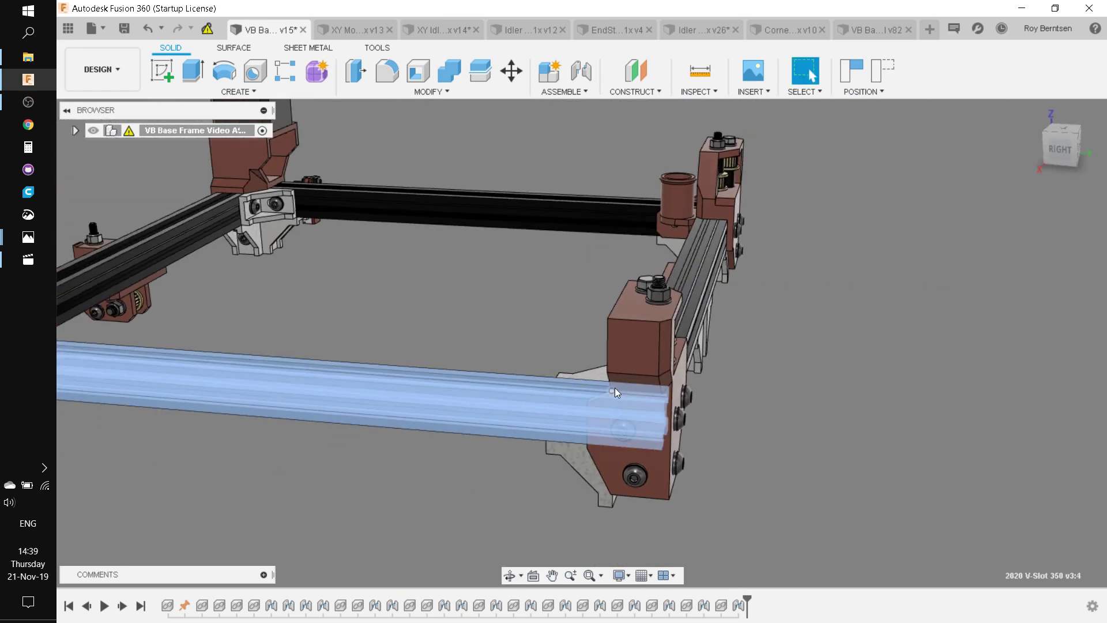
- Identify the 2020 L Brackets at the idler and motor mount ends of the side extrusion
left_click(704, 468)
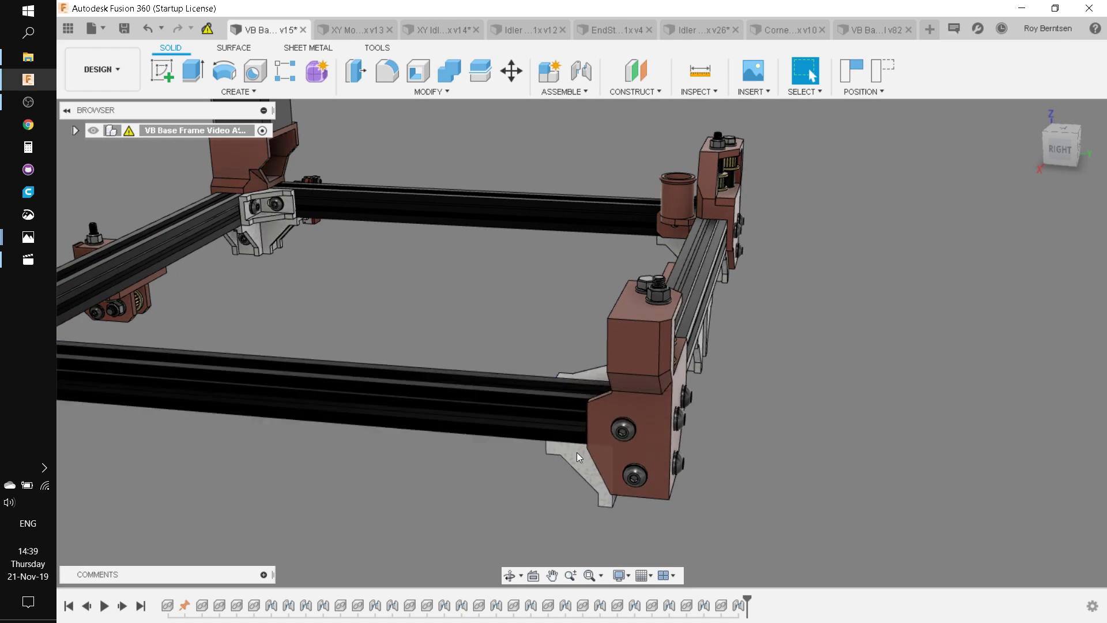
left_click(577, 452)
left_click(592, 372)
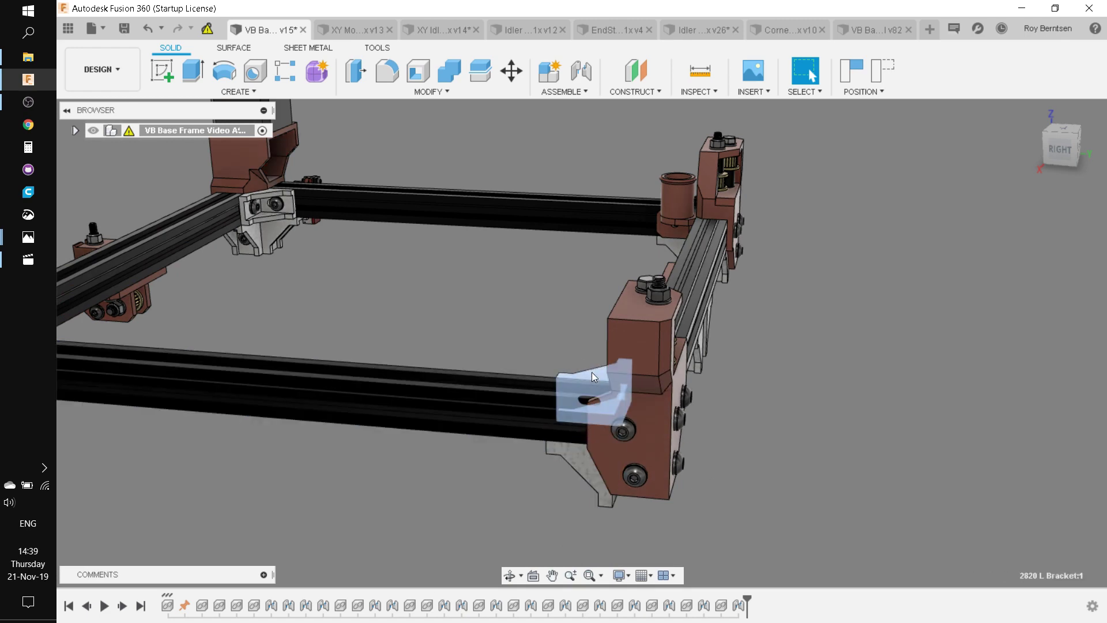
scroll(584, 389, "down", 5)
scroll(415, 444, "up", 4)
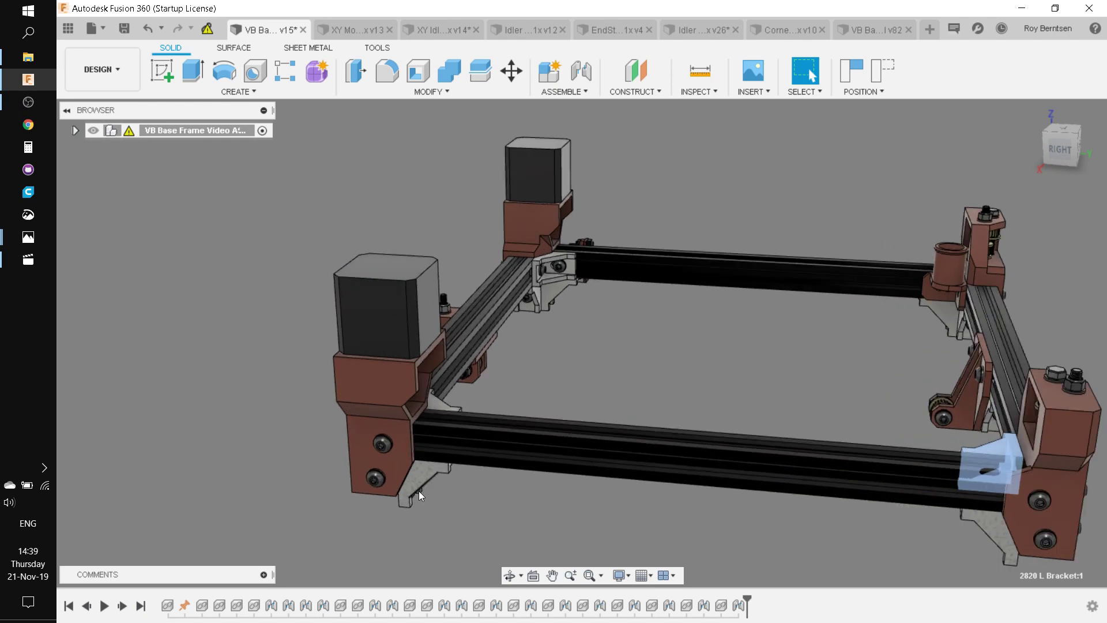
left_click(419, 477)
left_click(436, 403)
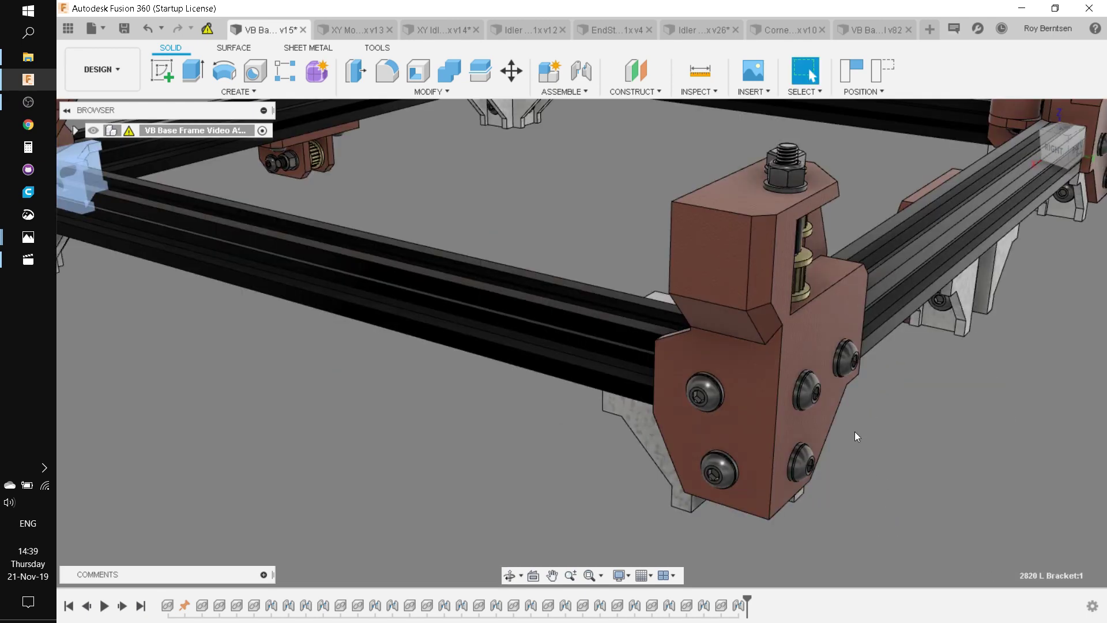
- Identify the M5x10 button head bolts on both outer faces of the idler mount
left_click(812, 383)
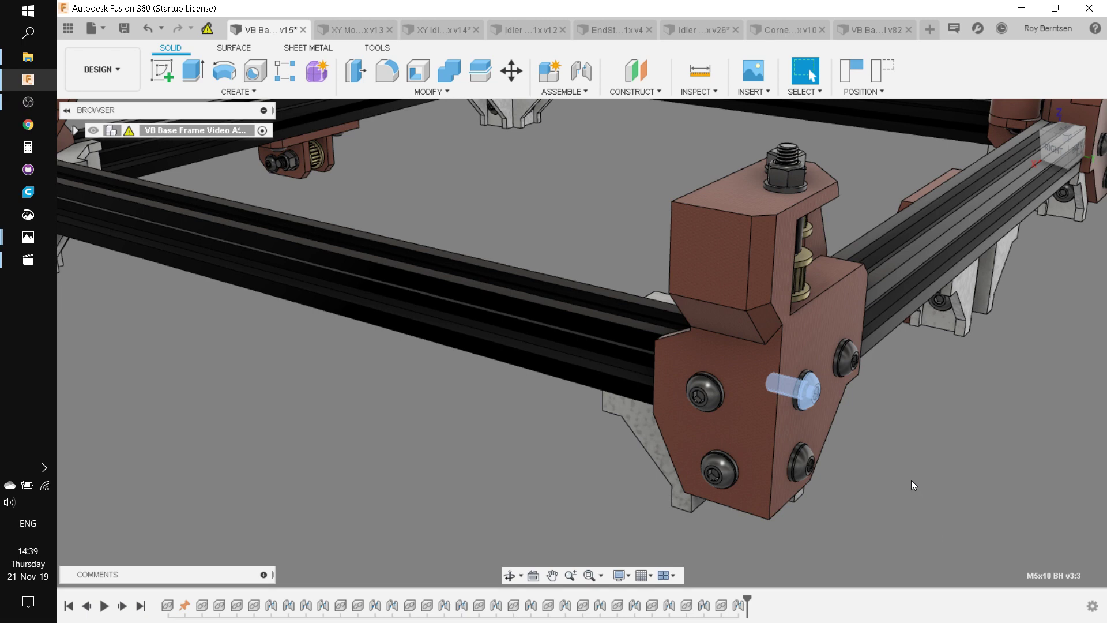
left_click(713, 397)
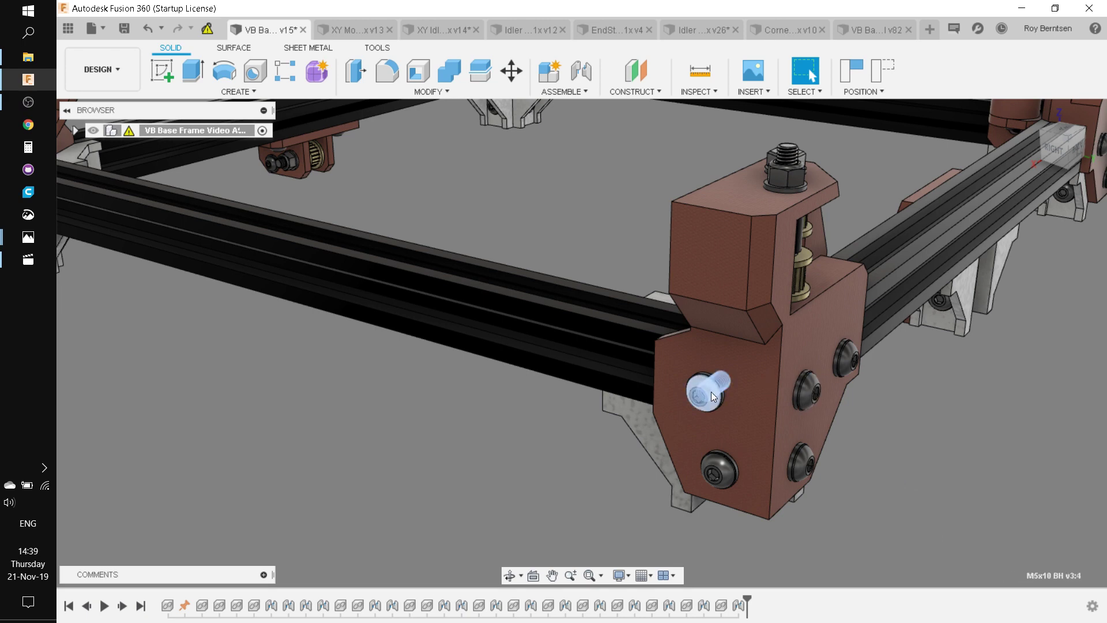
scroll(440, 420, "down", 4)
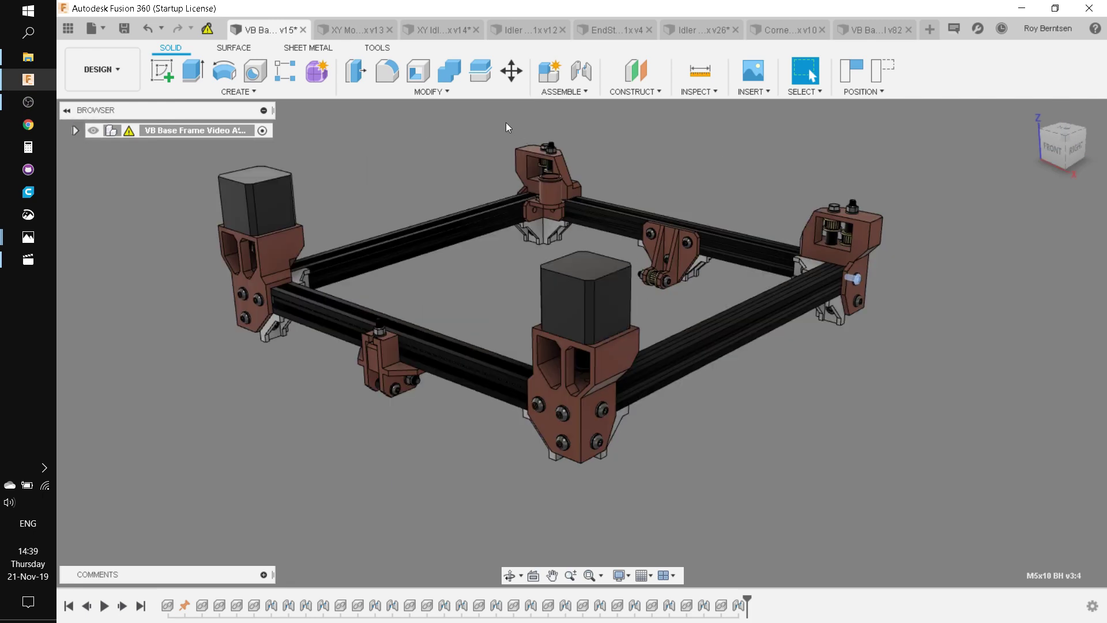
- Identify the opposite 2020 V-Slot 350 extrusion running between the motor mount and the loom buddy corner
scroll(507, 127, "up", 2)
left_click(237, 283)
left_click(410, 247)
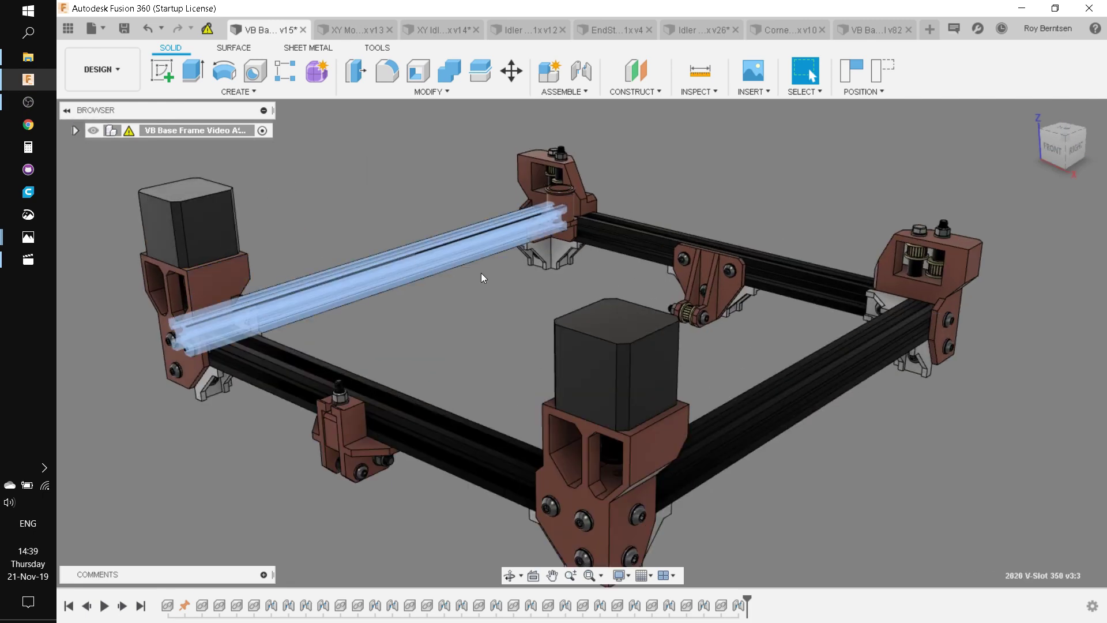
middle_click_drag(523, 279, 497, 312, "shift")
left_click(509, 326)
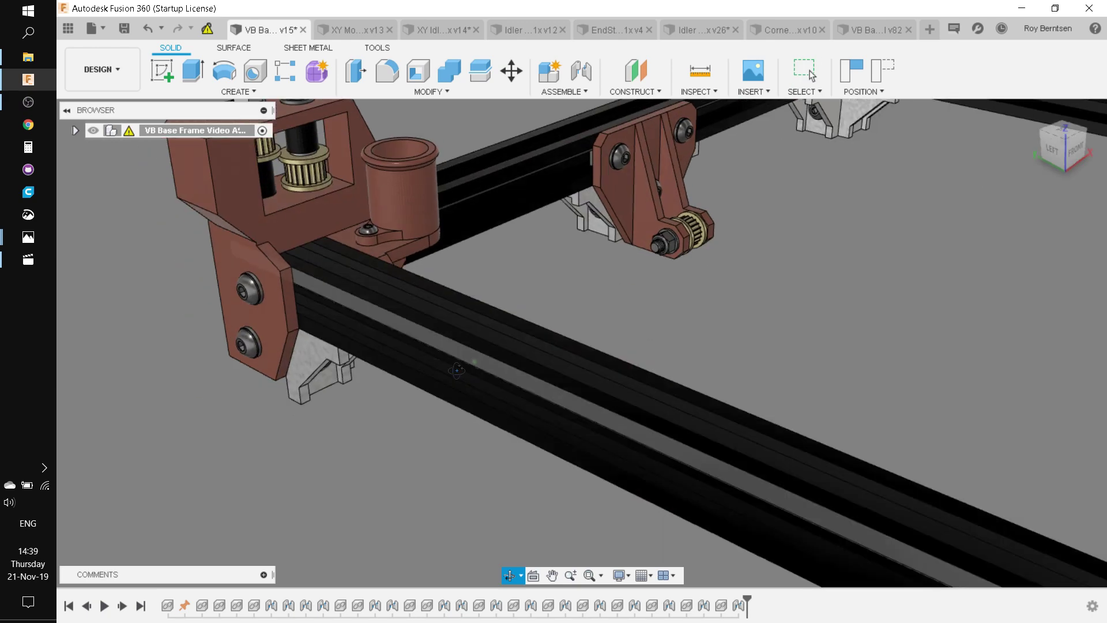
- Locate the Corner Bracket Loom Buddy at its frame corner and inspect its tube and mounting bracket
middle_click_drag(467, 363, 355, 341, "shift")
scroll(355, 341, "down", 3)
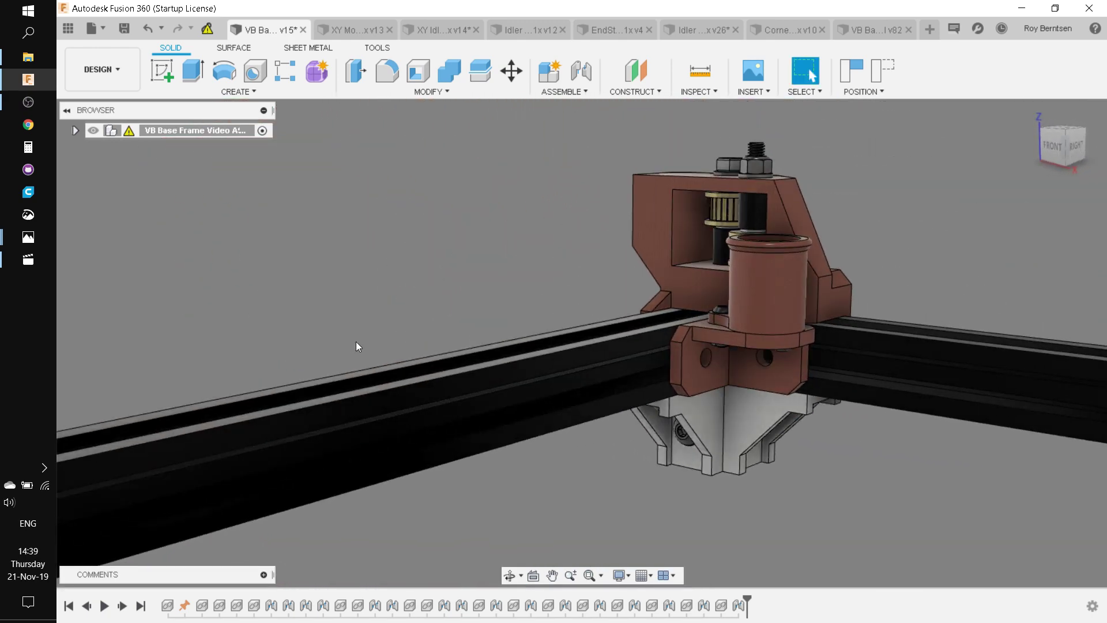
left_click(767, 313)
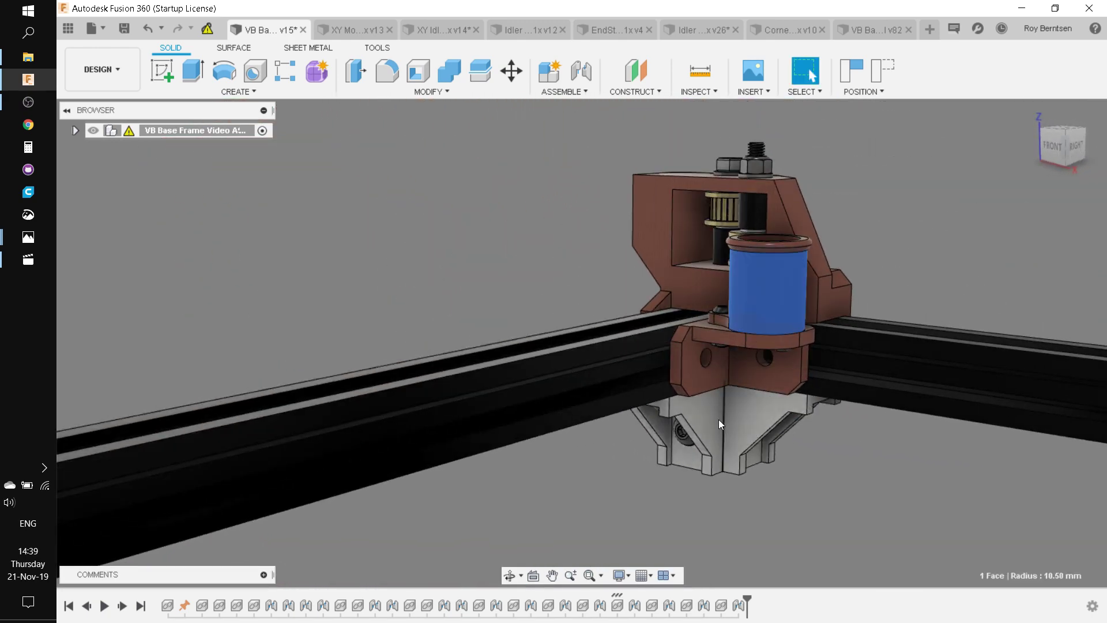
left_click(738, 358)
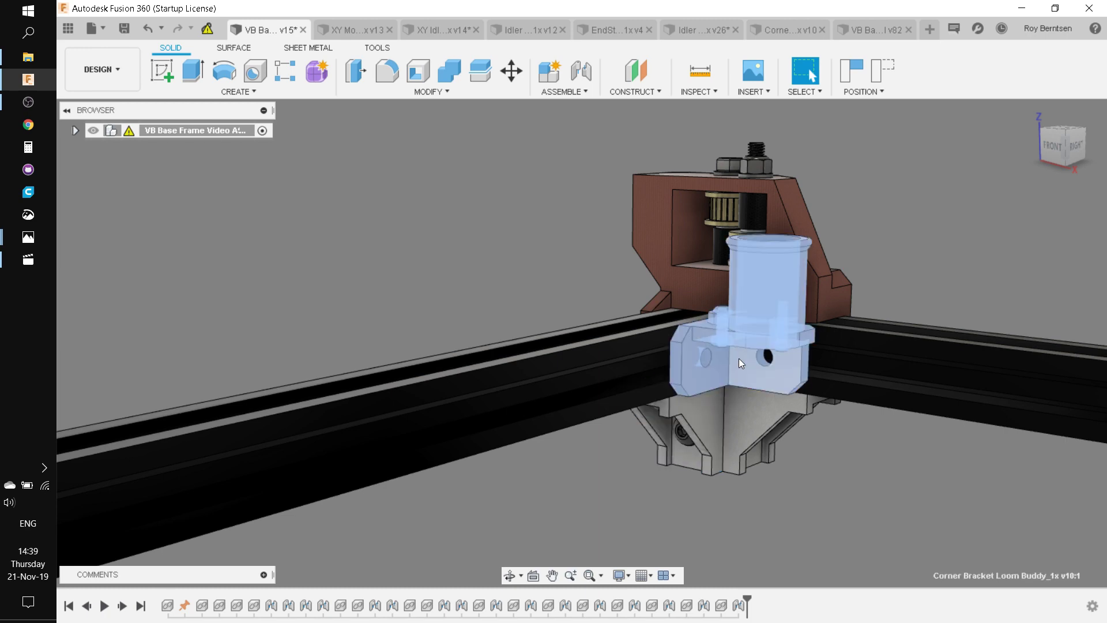
- Identify the 2020 V-Slot 310 extrusion between the two idler mounts and the Idler Top Rear Buddy fastened to it
scroll(735, 343, "down", 5)
scroll(744, 393, "down", 5)
middle_click_drag(778, 412, 355, 305, "shift")
scroll(352, 305, "down", 4)
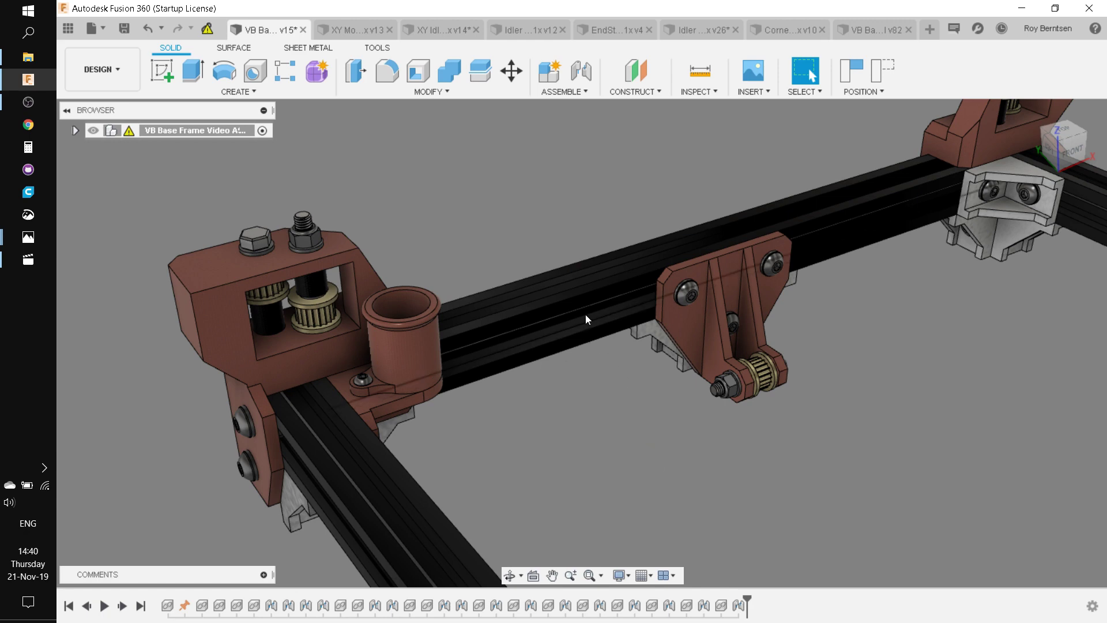
double_click(584, 305)
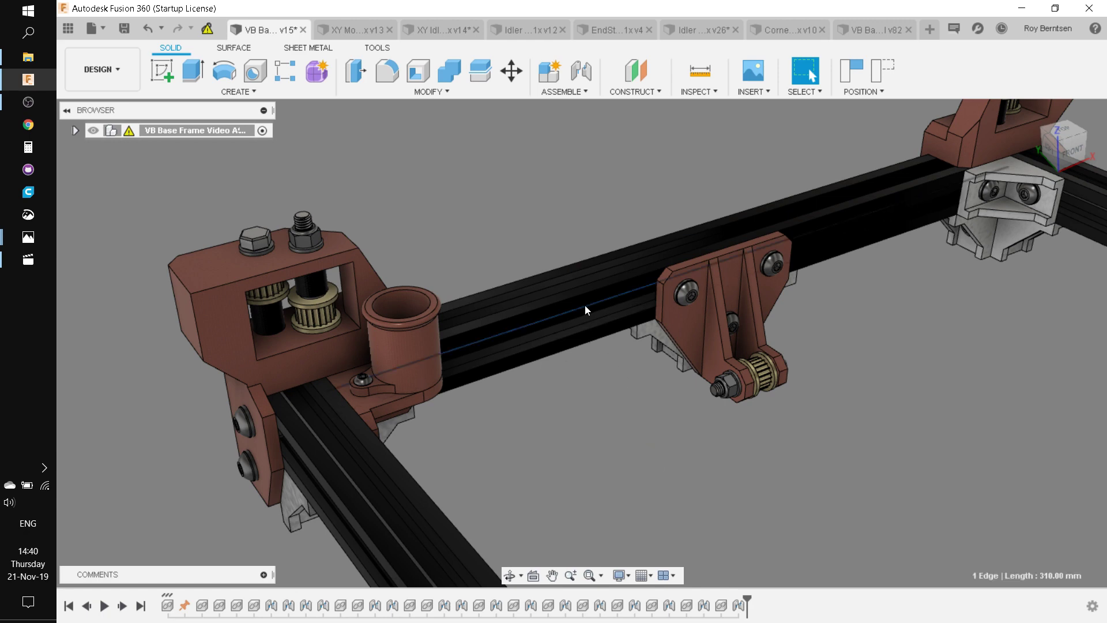
left_click(701, 425)
left_click(690, 320)
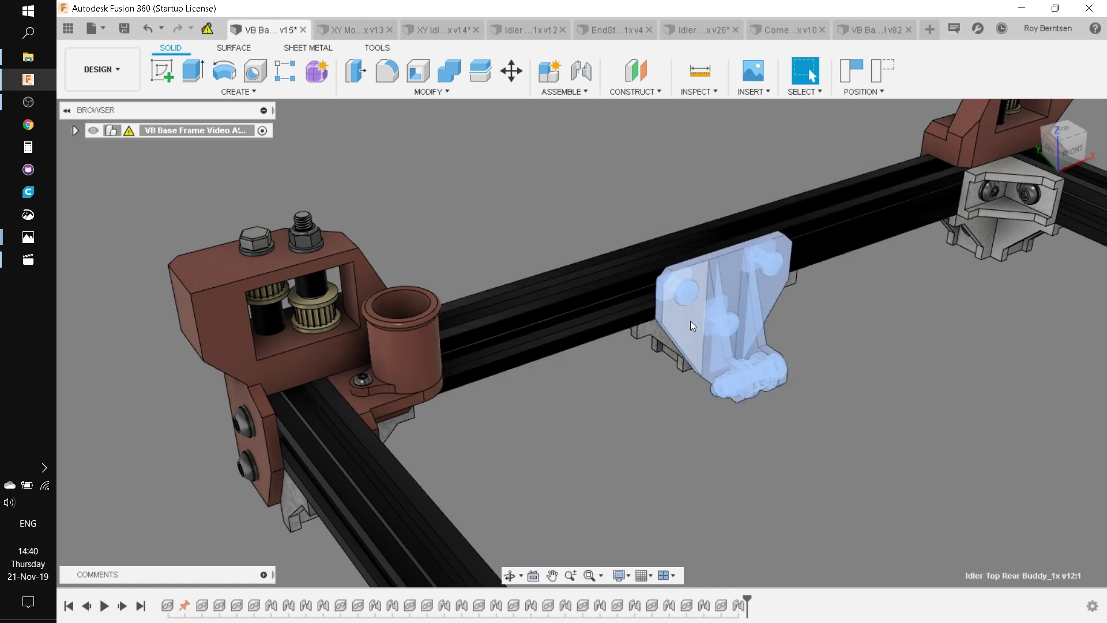
left_click(638, 440)
left_click(569, 306)
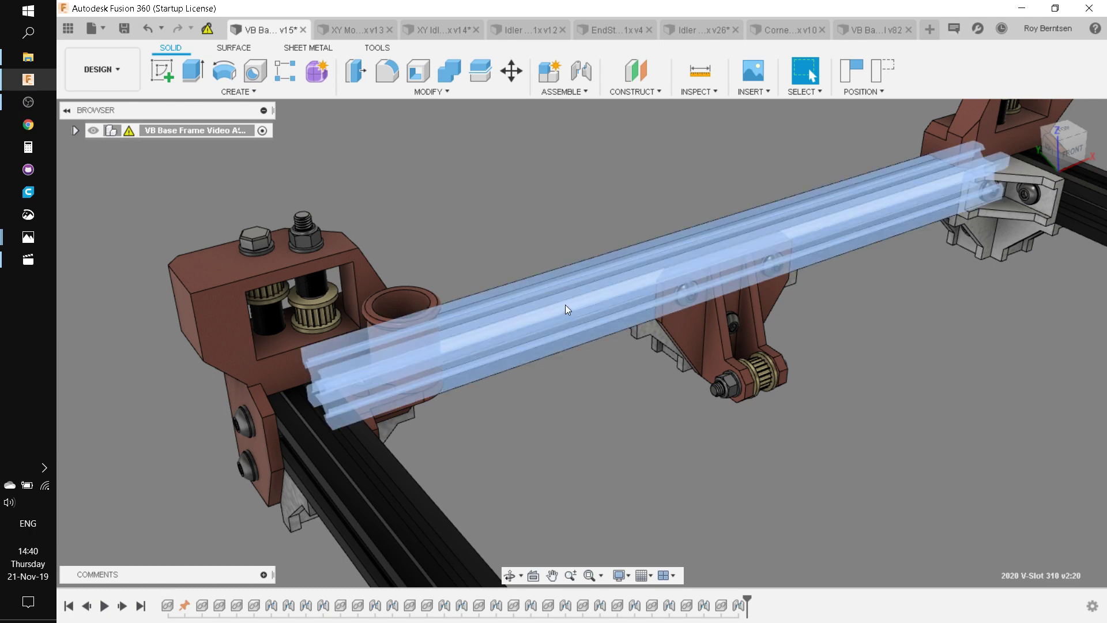
left_click(358, 271)
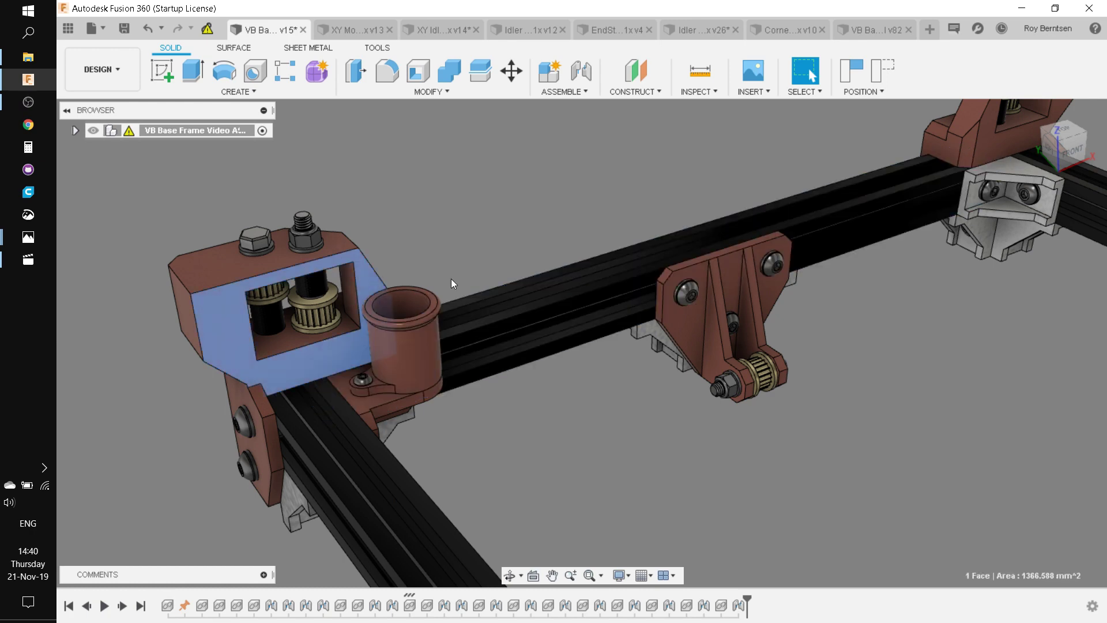
left_click(997, 139)
- Inspect the pair of L brackets beneath the rear extrusion where the Idler Top Rear Buddy is mounted
middle_click_drag(548, 357, 864, 358, "shift")
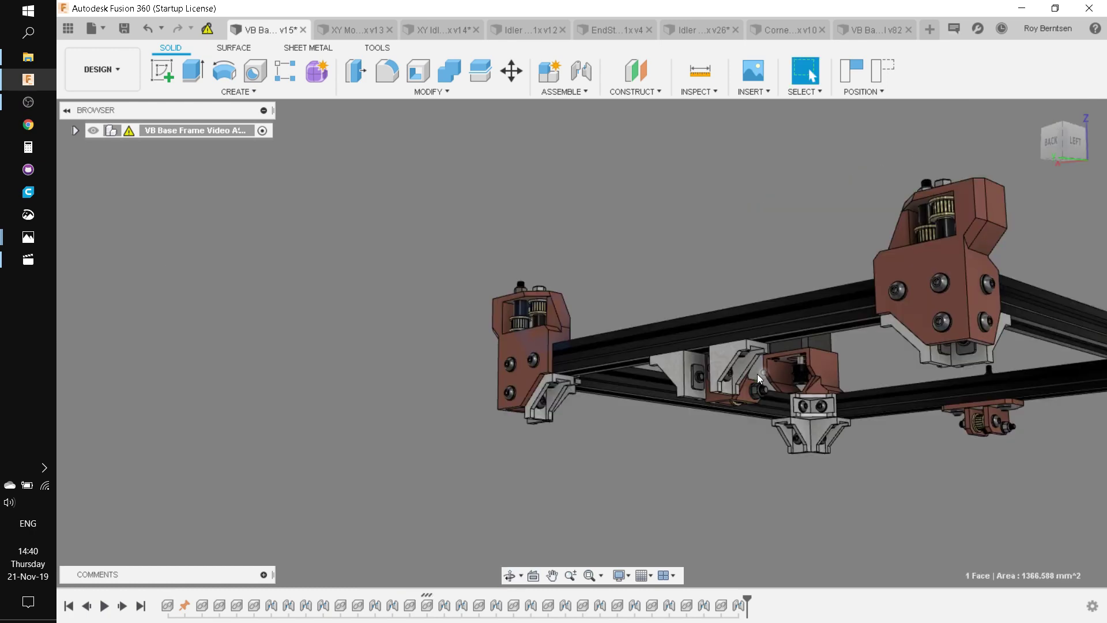
scroll(756, 374, "up", 3)
left_click(622, 312)
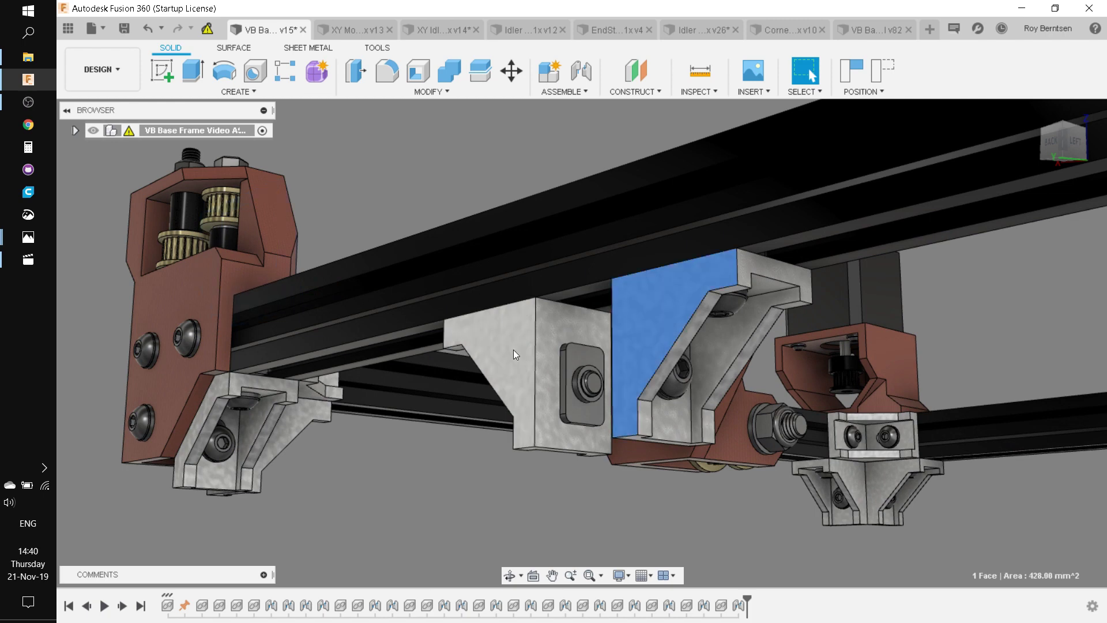
left_click(513, 349)
- Identify the front 2020 V-Slot 310 extrusion and inspect the front idler mount's outer plates and button head bolts
scroll(499, 343, "down", 3)
scroll(499, 342, "down", 3)
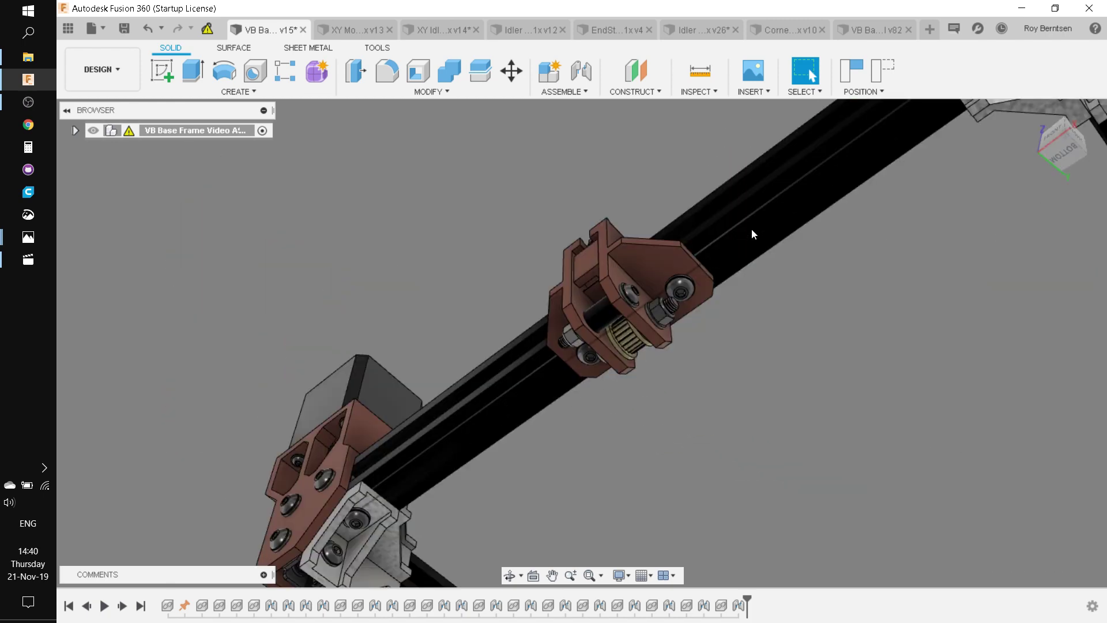
double_click(752, 230)
left_click(782, 316)
scroll(706, 341, "up", 3)
left_click(613, 157)
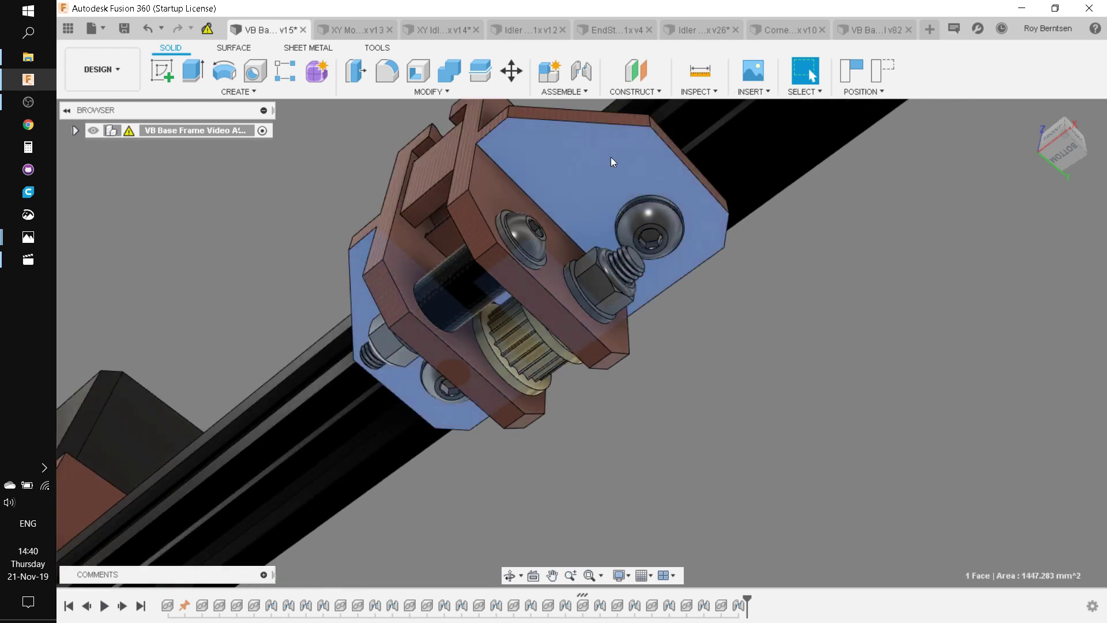
left_click(660, 226)
scroll(670, 257, "down", 3)
mouse_move(691, 304)
middle_mouse_down("shift")
mouse_move(699, 354)
mouse_move(705, 309)
middle_mouse_up("shift")
left_click(732, 190)
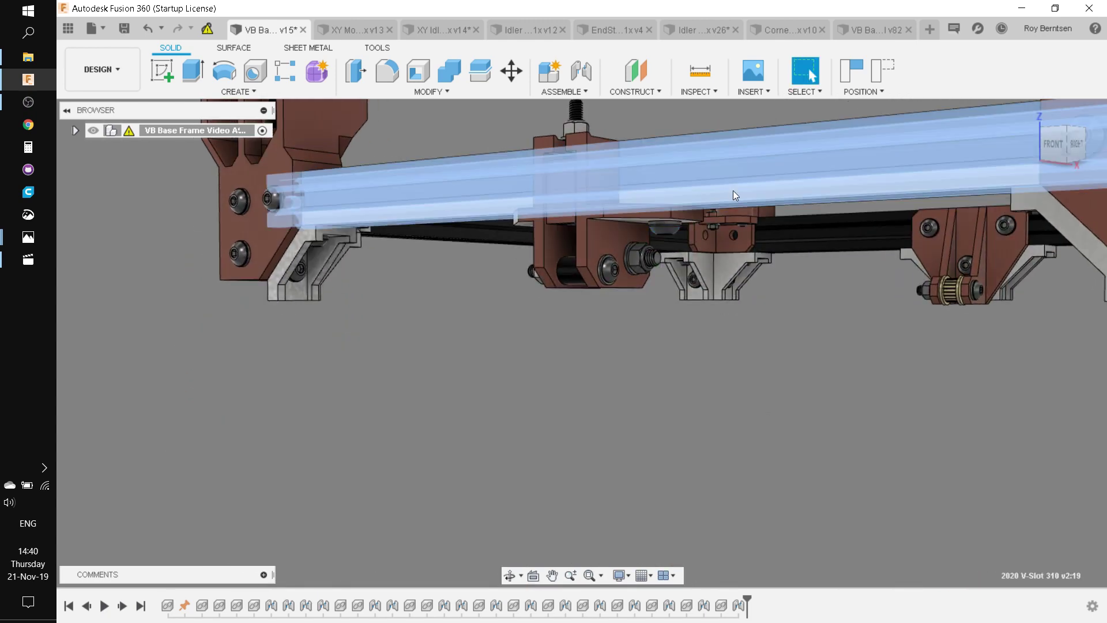
middle_click_drag(729, 189, 736, 340, "shift")
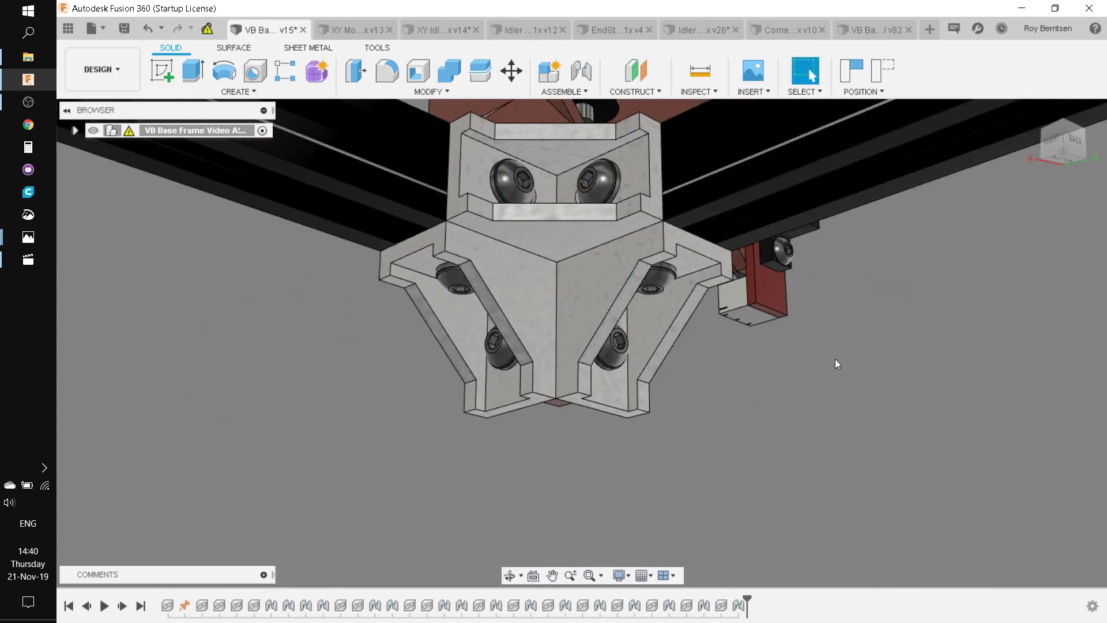
scroll(831, 379, "down", 2)
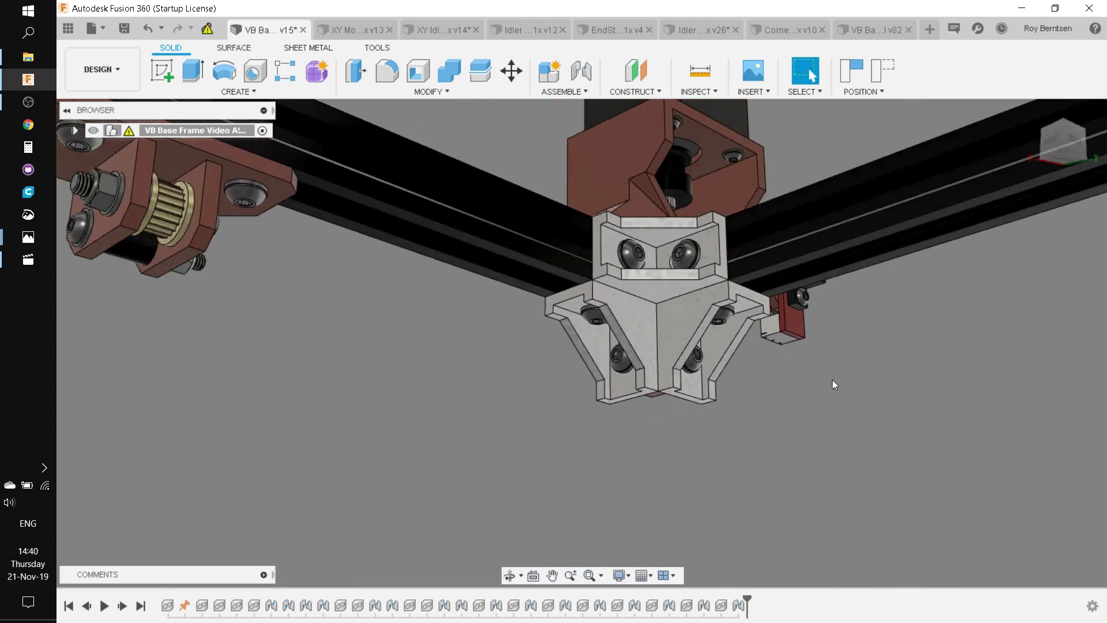
- Open the EndStop Y Buddy_1x design and identify its M5 Nut Drop-In behind the mounting plate
middle_click_drag(845, 370, 645, 400, "shift")
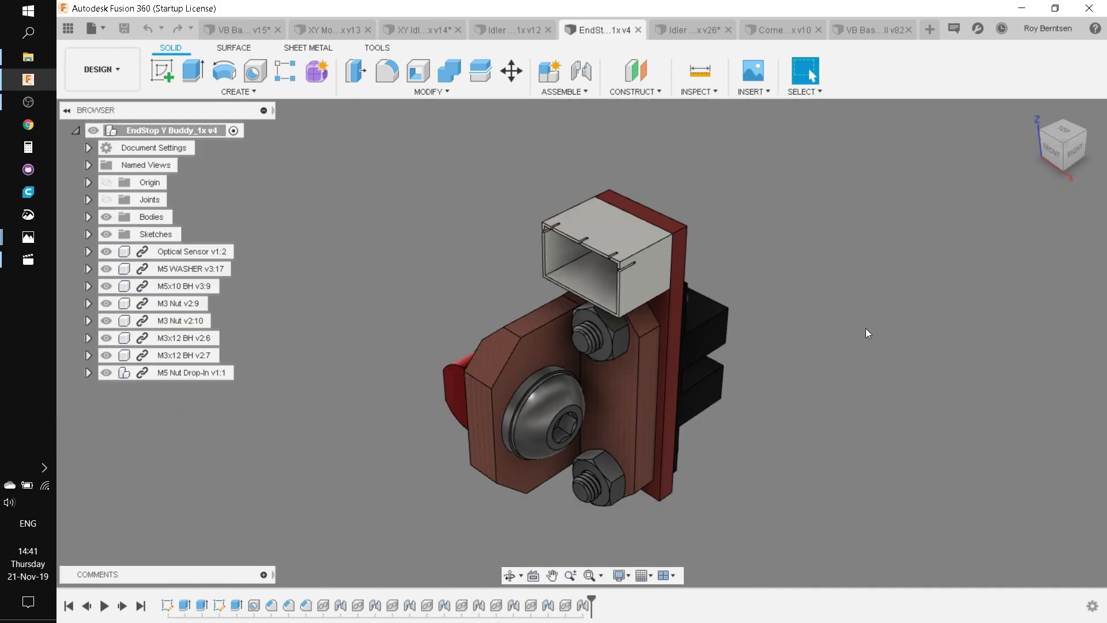
middle_click_drag(868, 334, 516, 403, "shift")
left_click(540, 415)
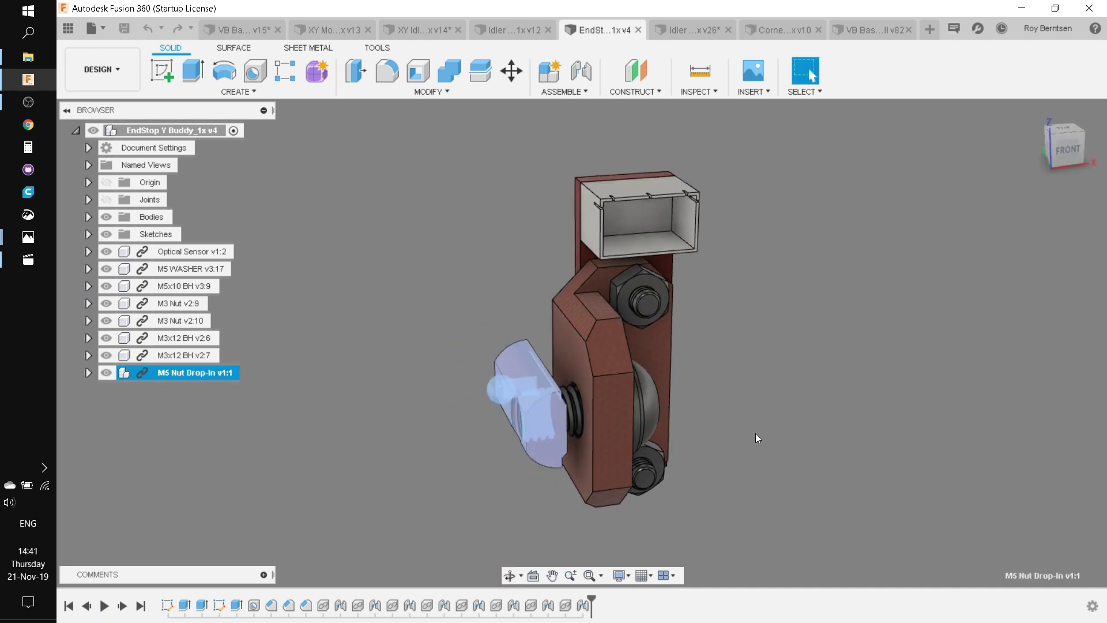
mouse_move(757, 438)
middle_mouse_down("shift")
mouse_move(803, 457)
mouse_move(750, 438)
middle_mouse_up("shift")
left_click(805, 460)
- Inspect the M3 nuts and bolts that fasten the optical sensor to the endstop bracket
middle_click_drag(526, 325, 653, 327, "shift")
left_click(523, 296)
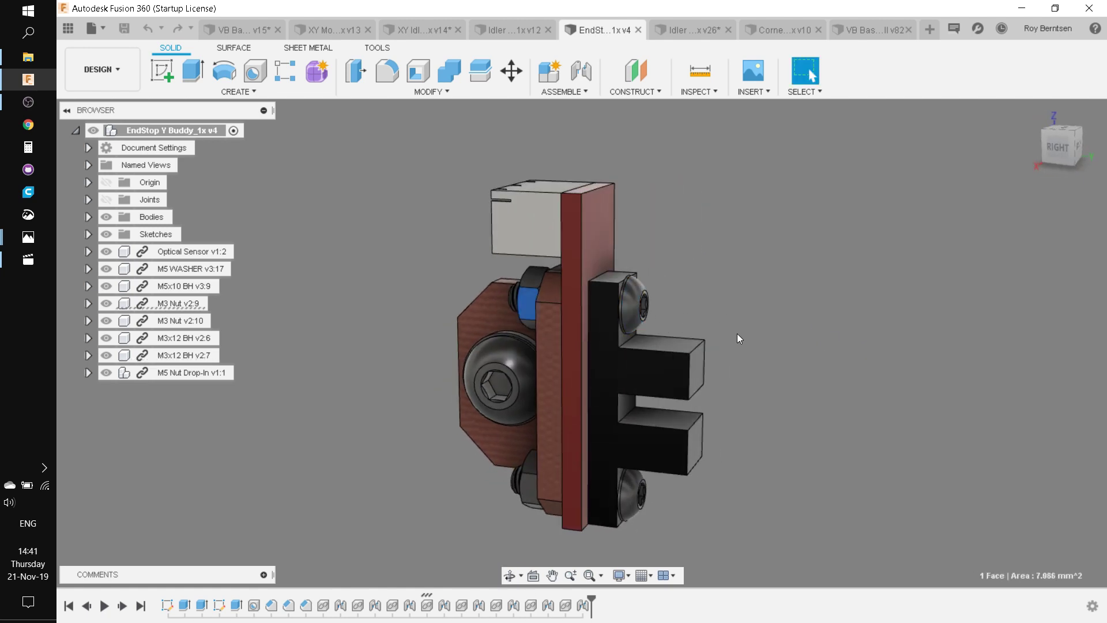
middle_click_drag(800, 379, 859, 367, "shift")
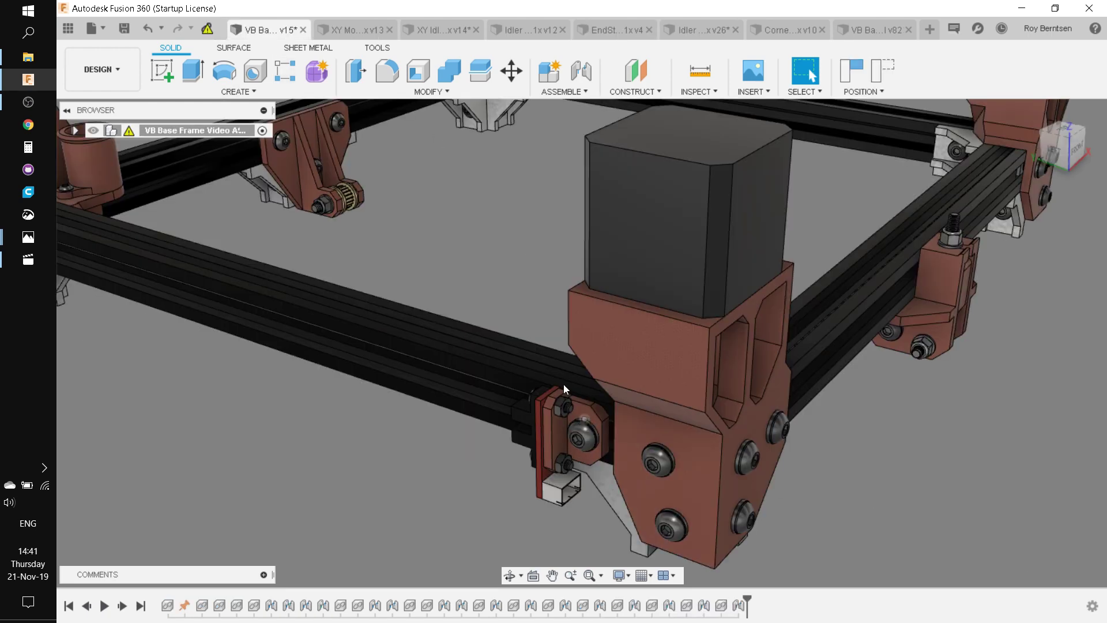
- Locate the endstop beside the motor mount in the VB Base Frame Video ASSY and identify the Nema 17 Stepper Motor
double_click(537, 361)
scroll(538, 361, "down", 2)
left_click(784, 514)
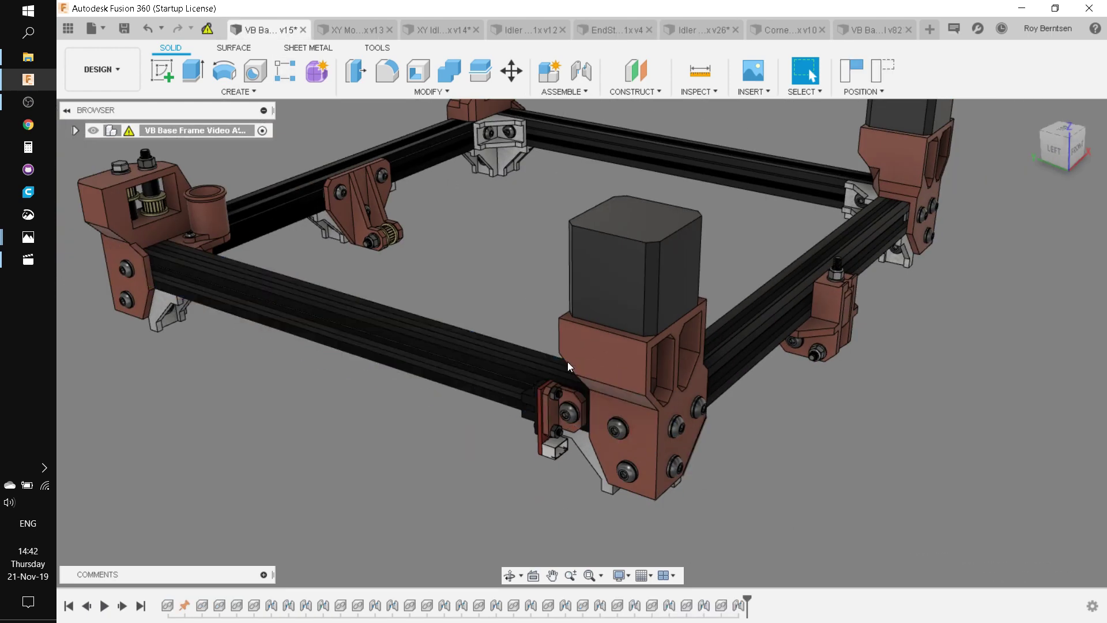
left_click(614, 288)
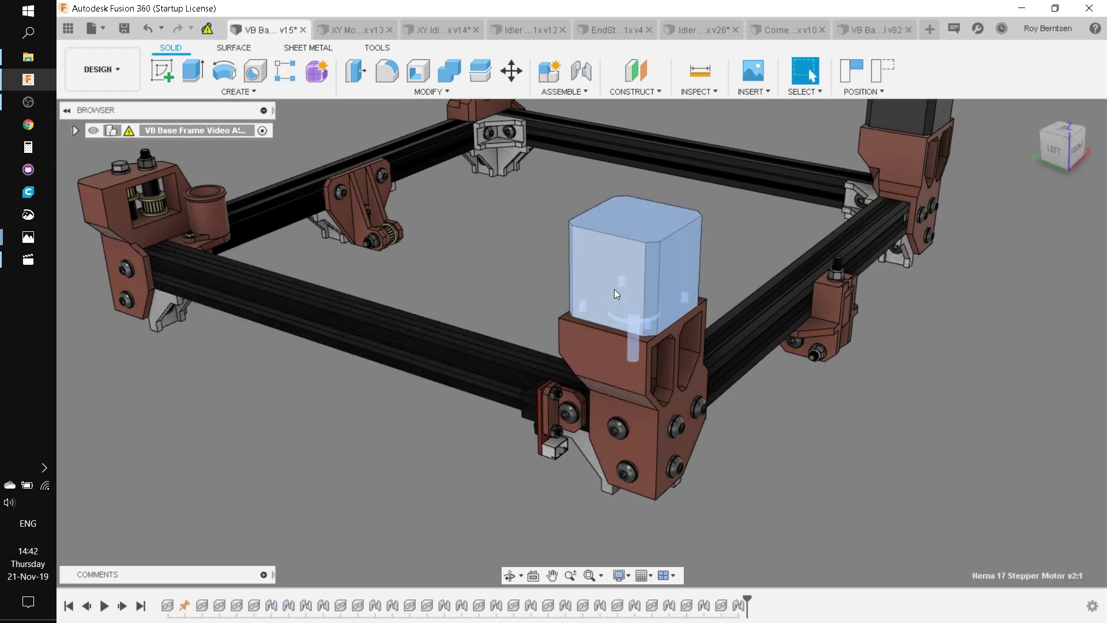
left_click(857, 466)
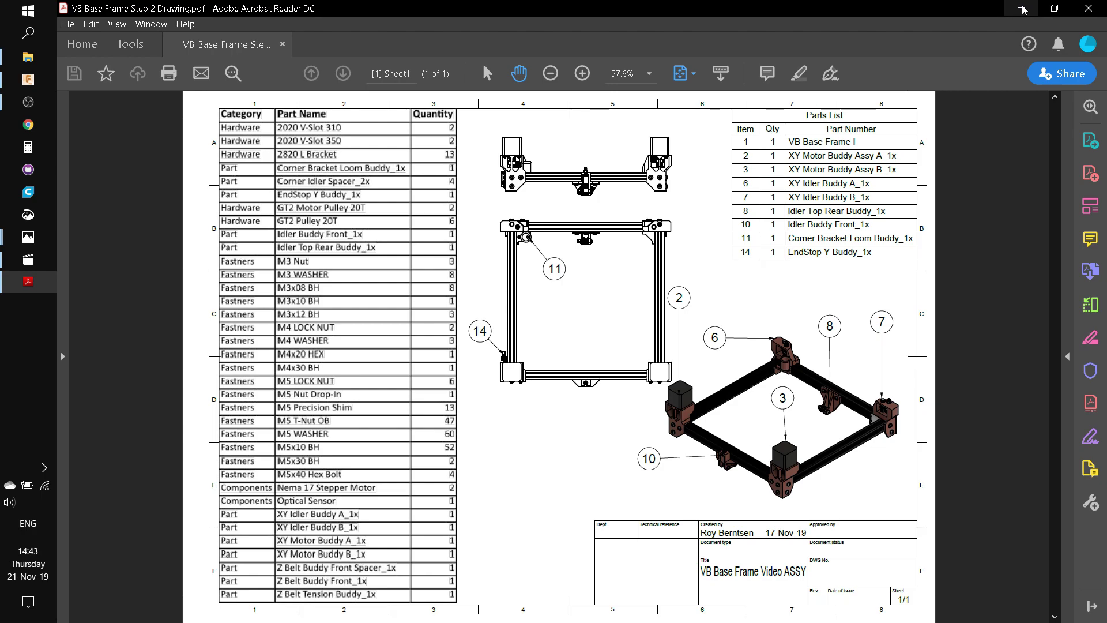
- Leave the PDF drawing for Fusion 360, show the VB Base Frame II assembly and identify its vertical 2020 V-Slot 310 extrusions
left_click(1022, 8)
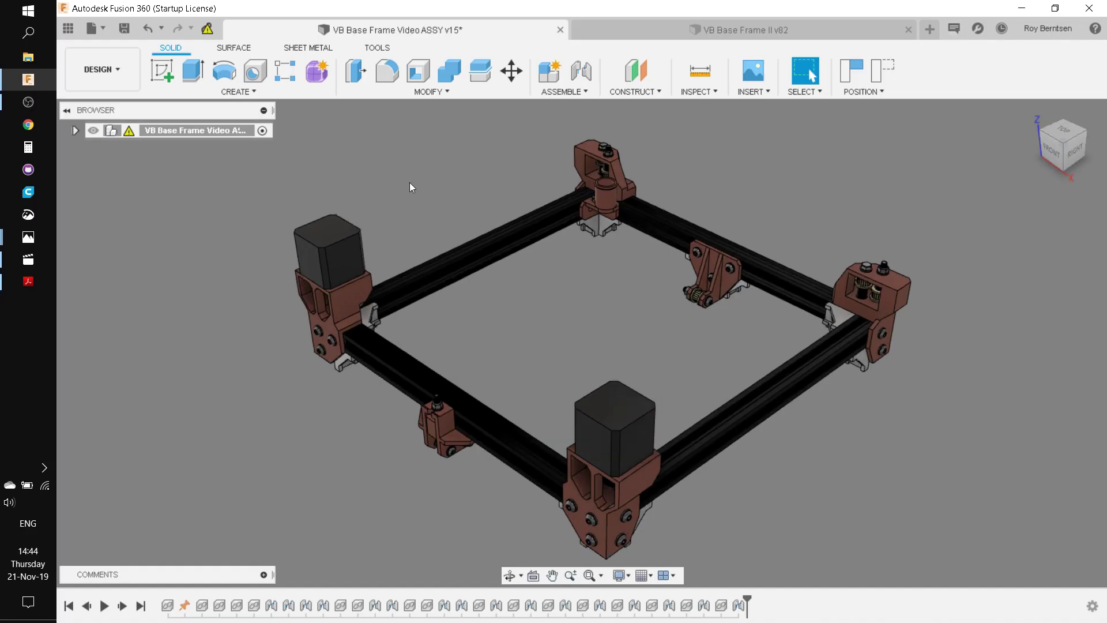
left_click(721, 32)
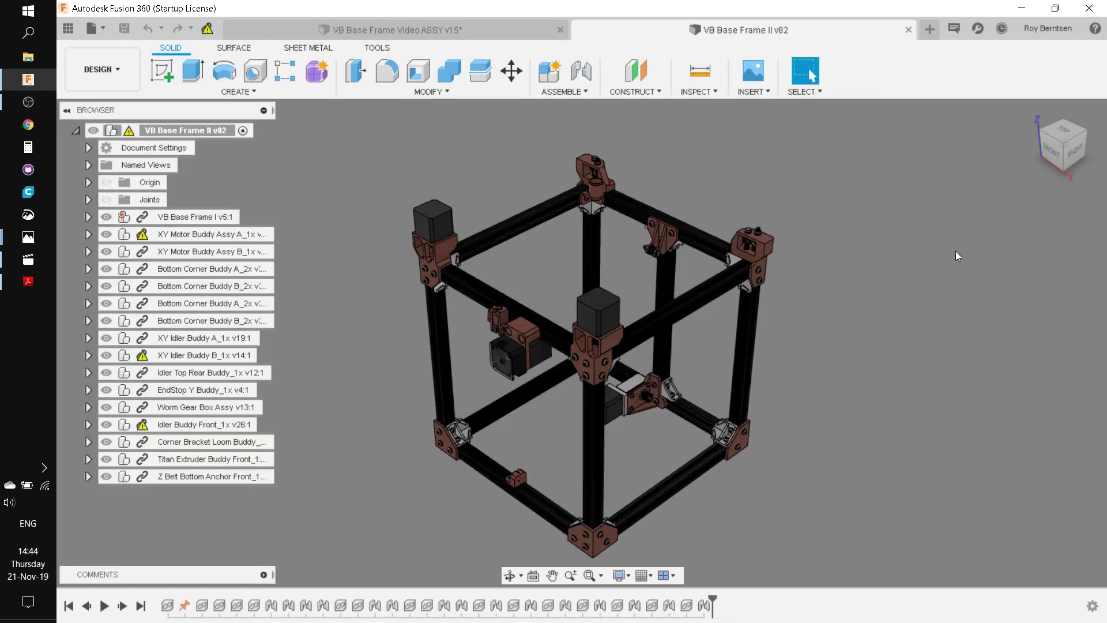
scroll(393, 544, "up", 2)
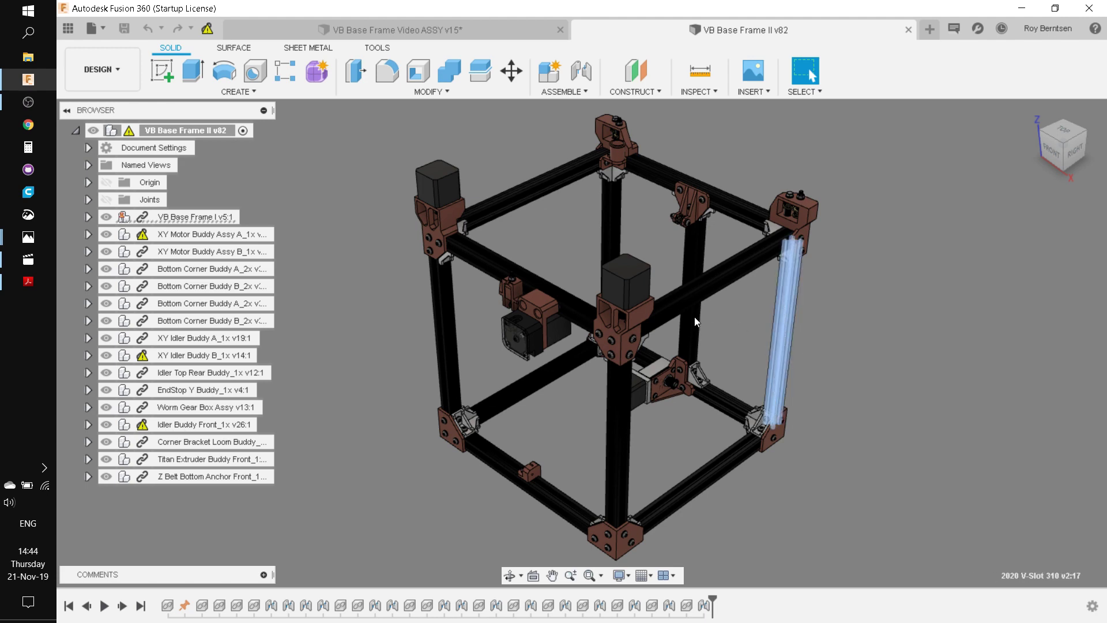
left_click(611, 212)
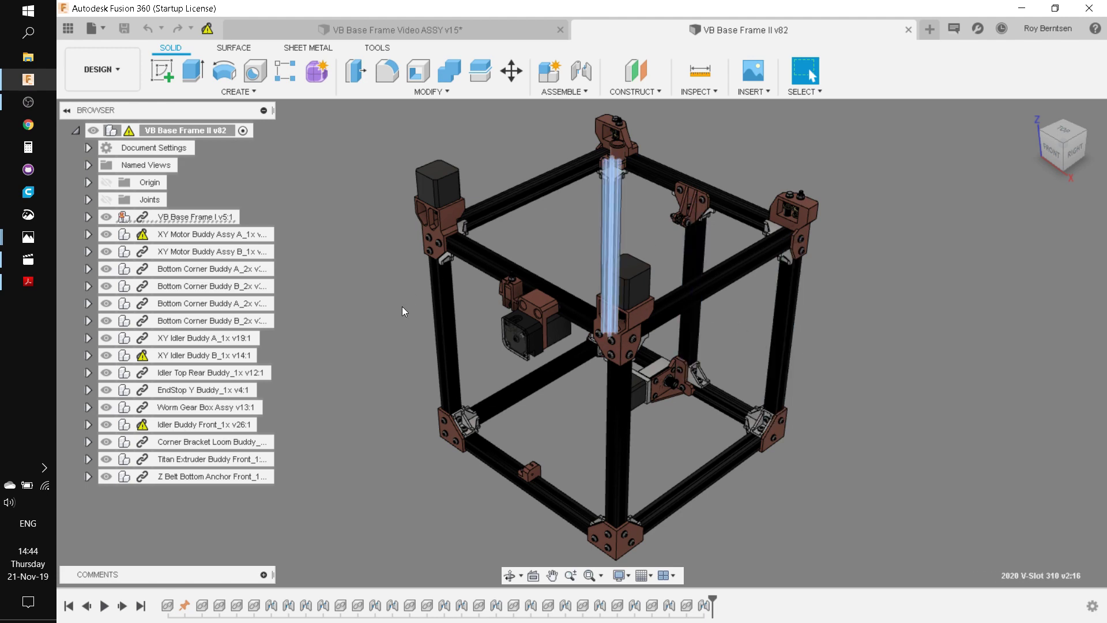
left_click(437, 312)
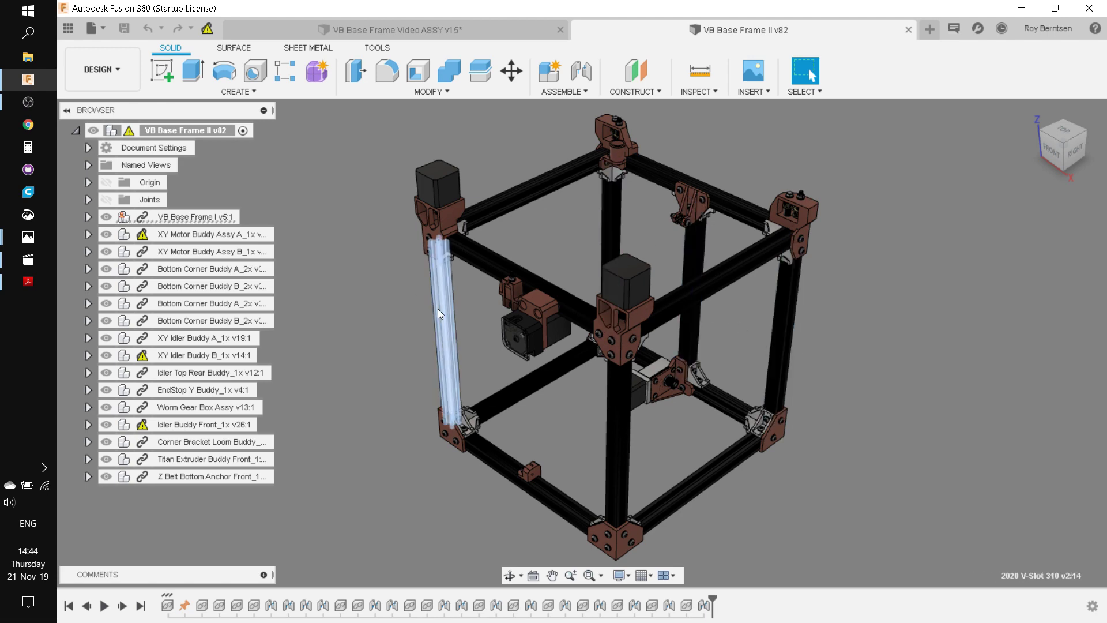
left_click(438, 513)
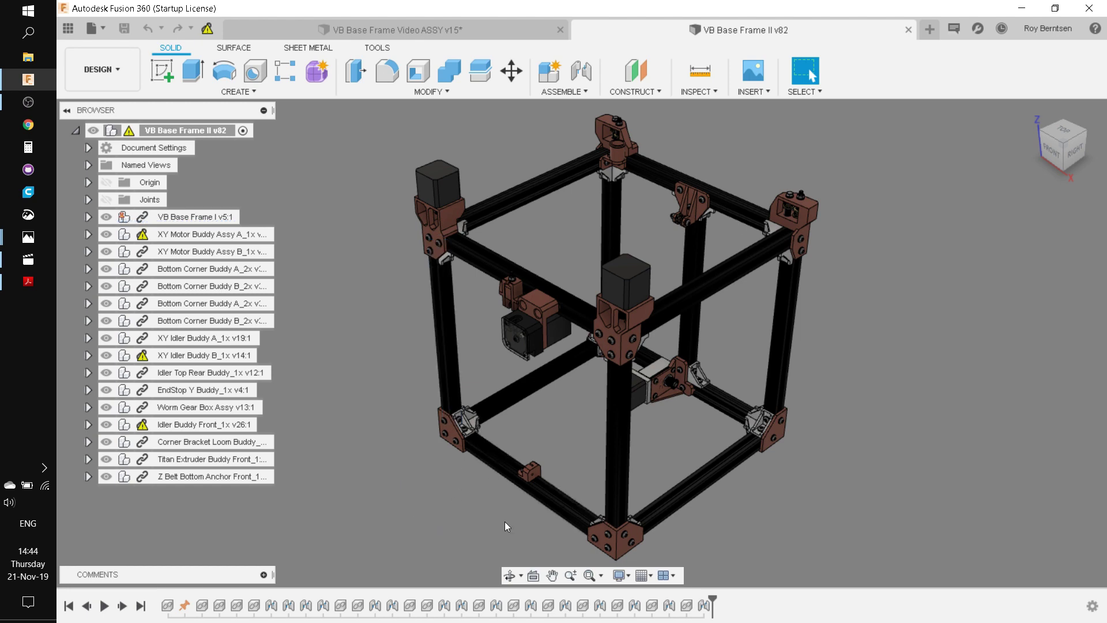
- Inspect the worm gear box on the lower rear extrusion, identifying Wormgear Buddy A_1x and the Nema Adapter
scroll(513, 526, "up", 2)
scroll(731, 378, "up", 6)
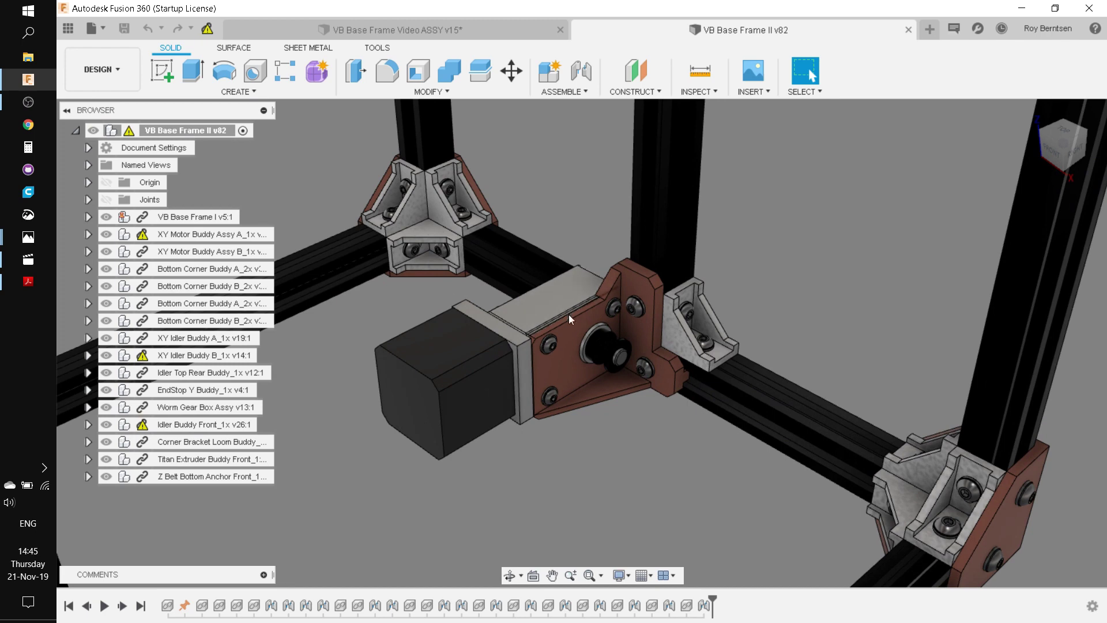
left_click(633, 323)
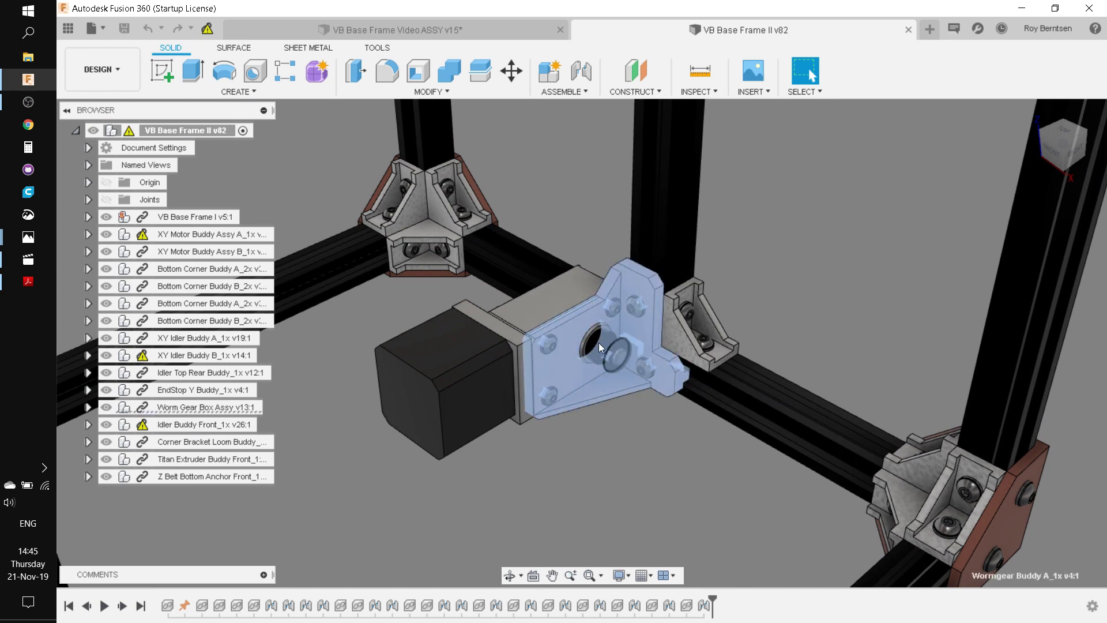
left_click(511, 336)
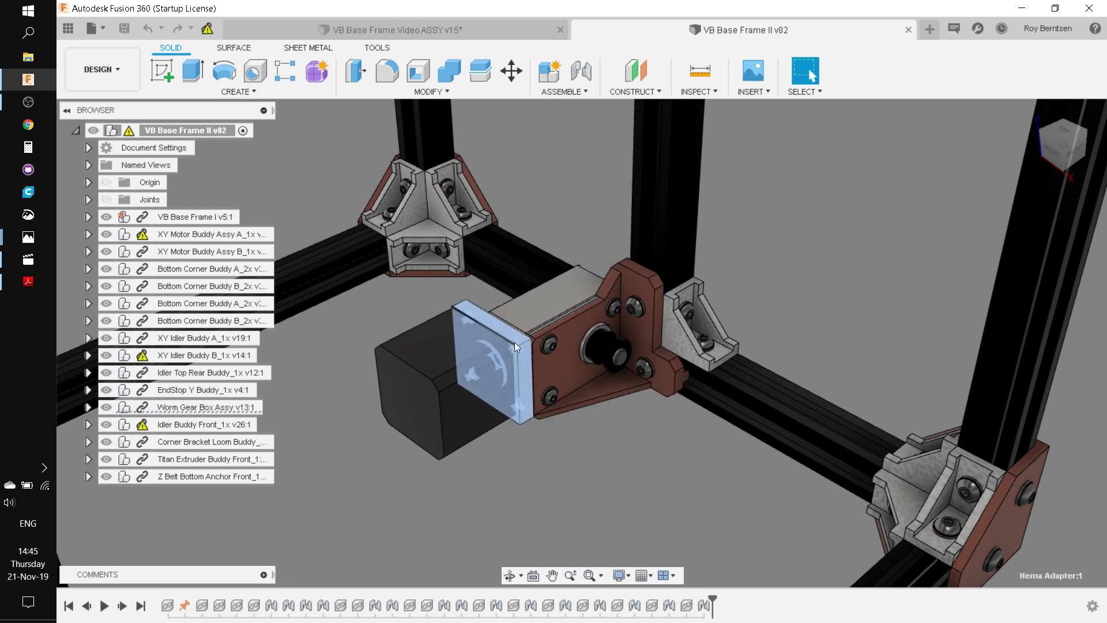
left_click(880, 310)
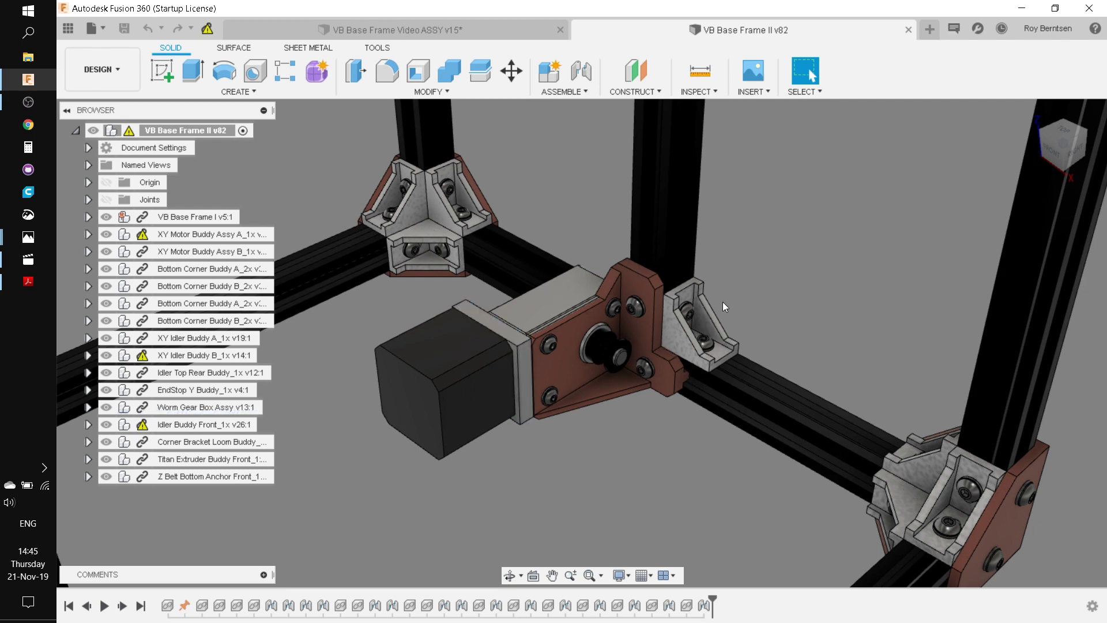
scroll(744, 311, "down", 5)
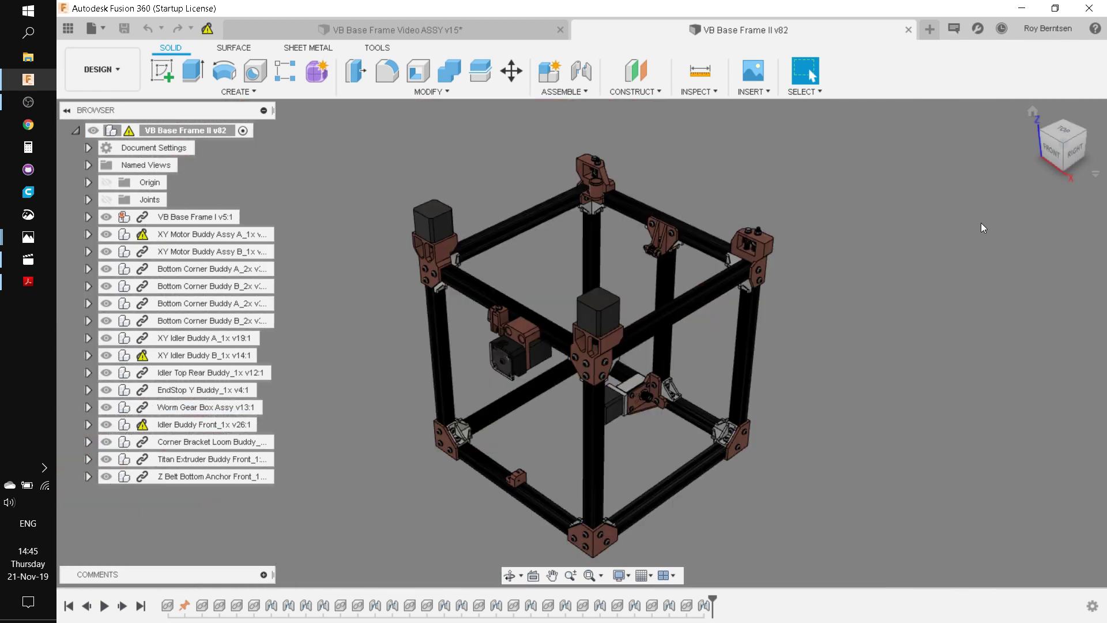